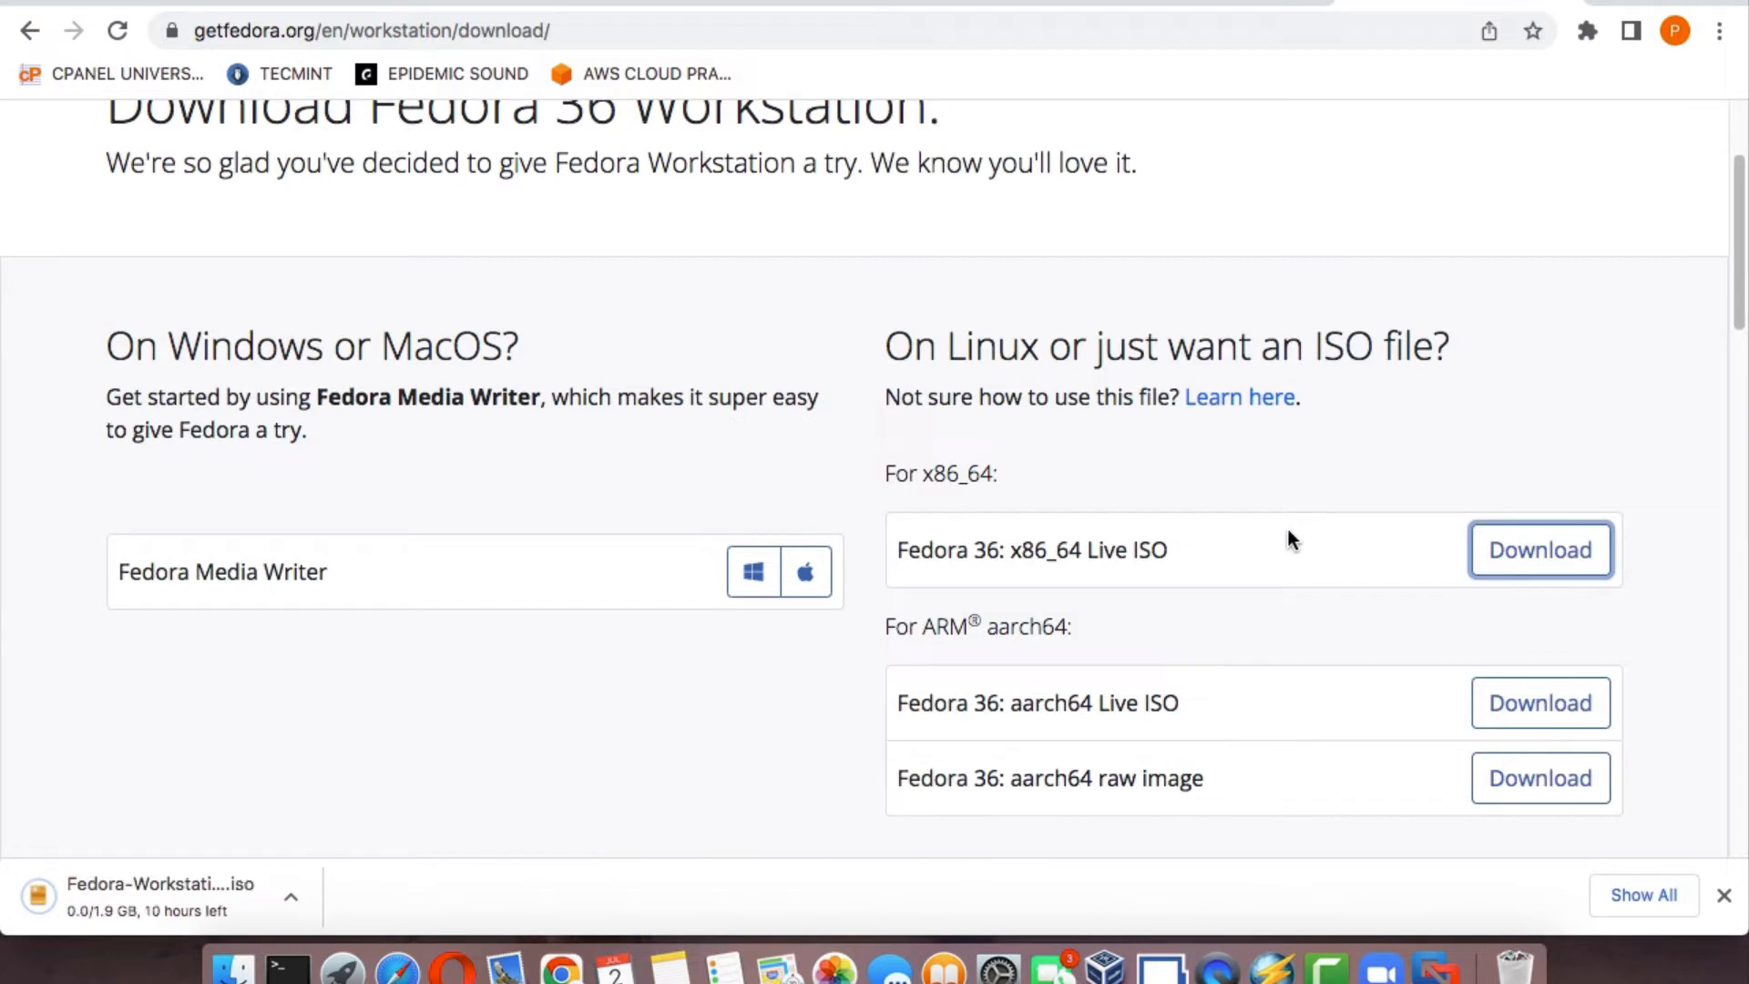
Open the browser's downloads page to check the progress of the Fedora Workstation ISO download
click(1719, 31)
click(1410, 245)
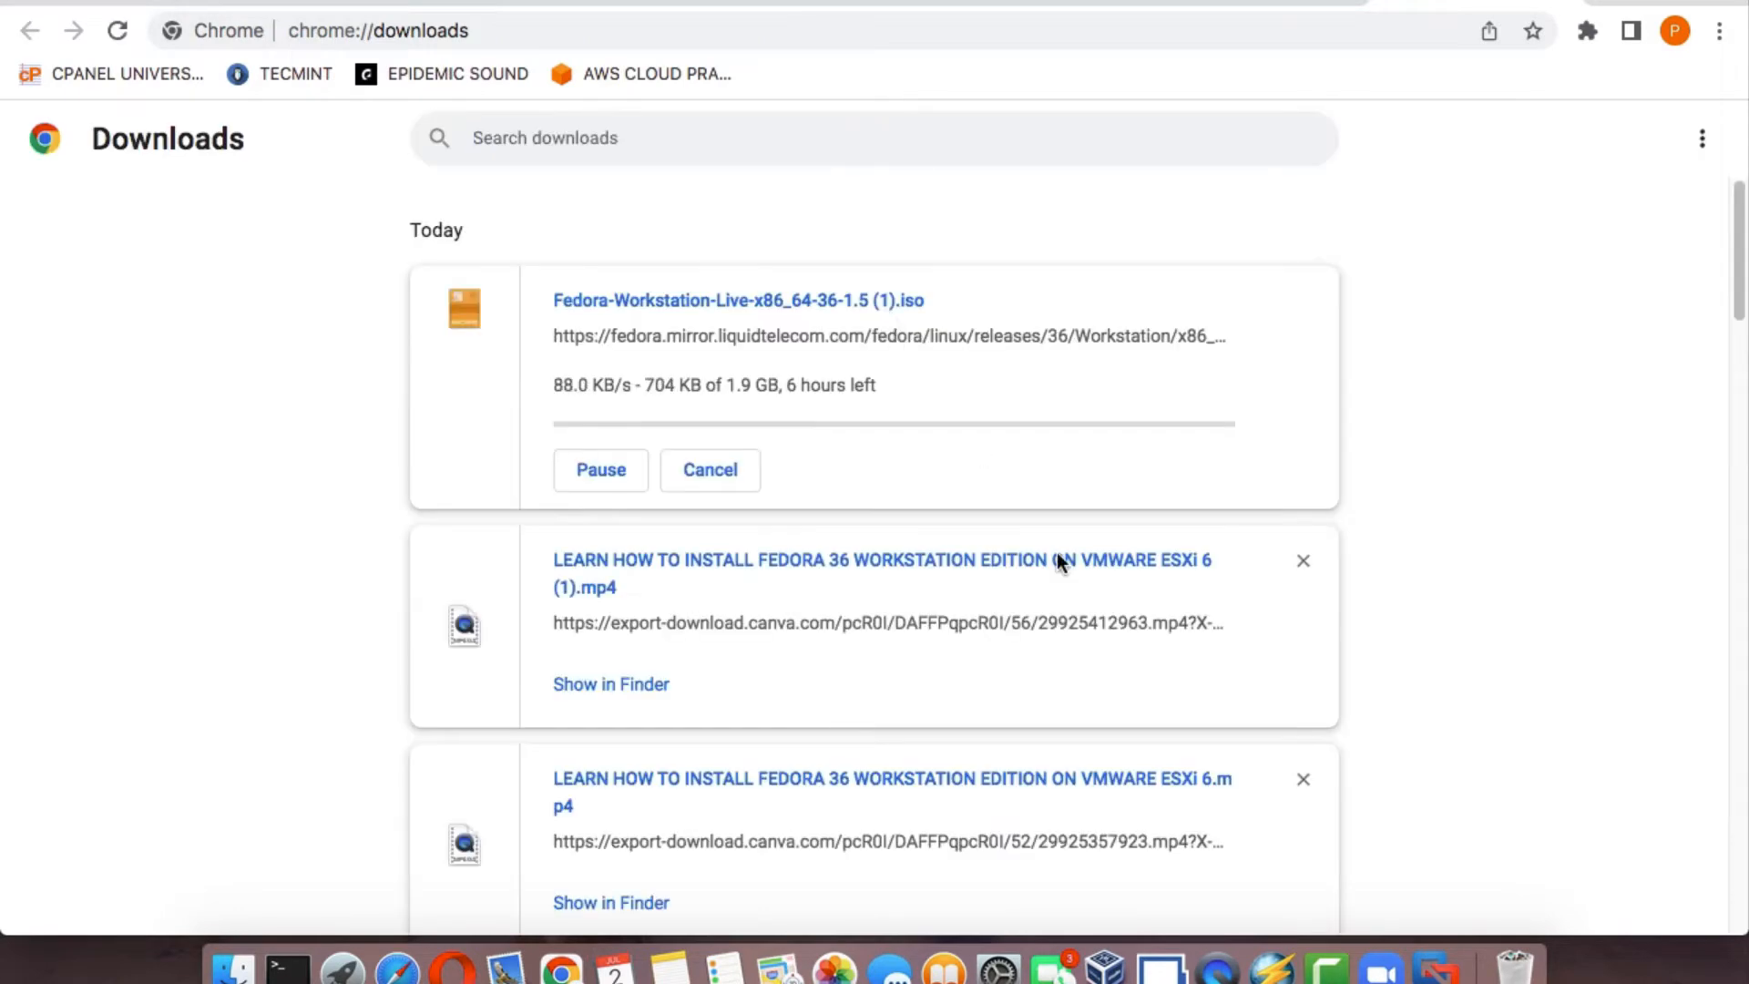
click(1304, 561)
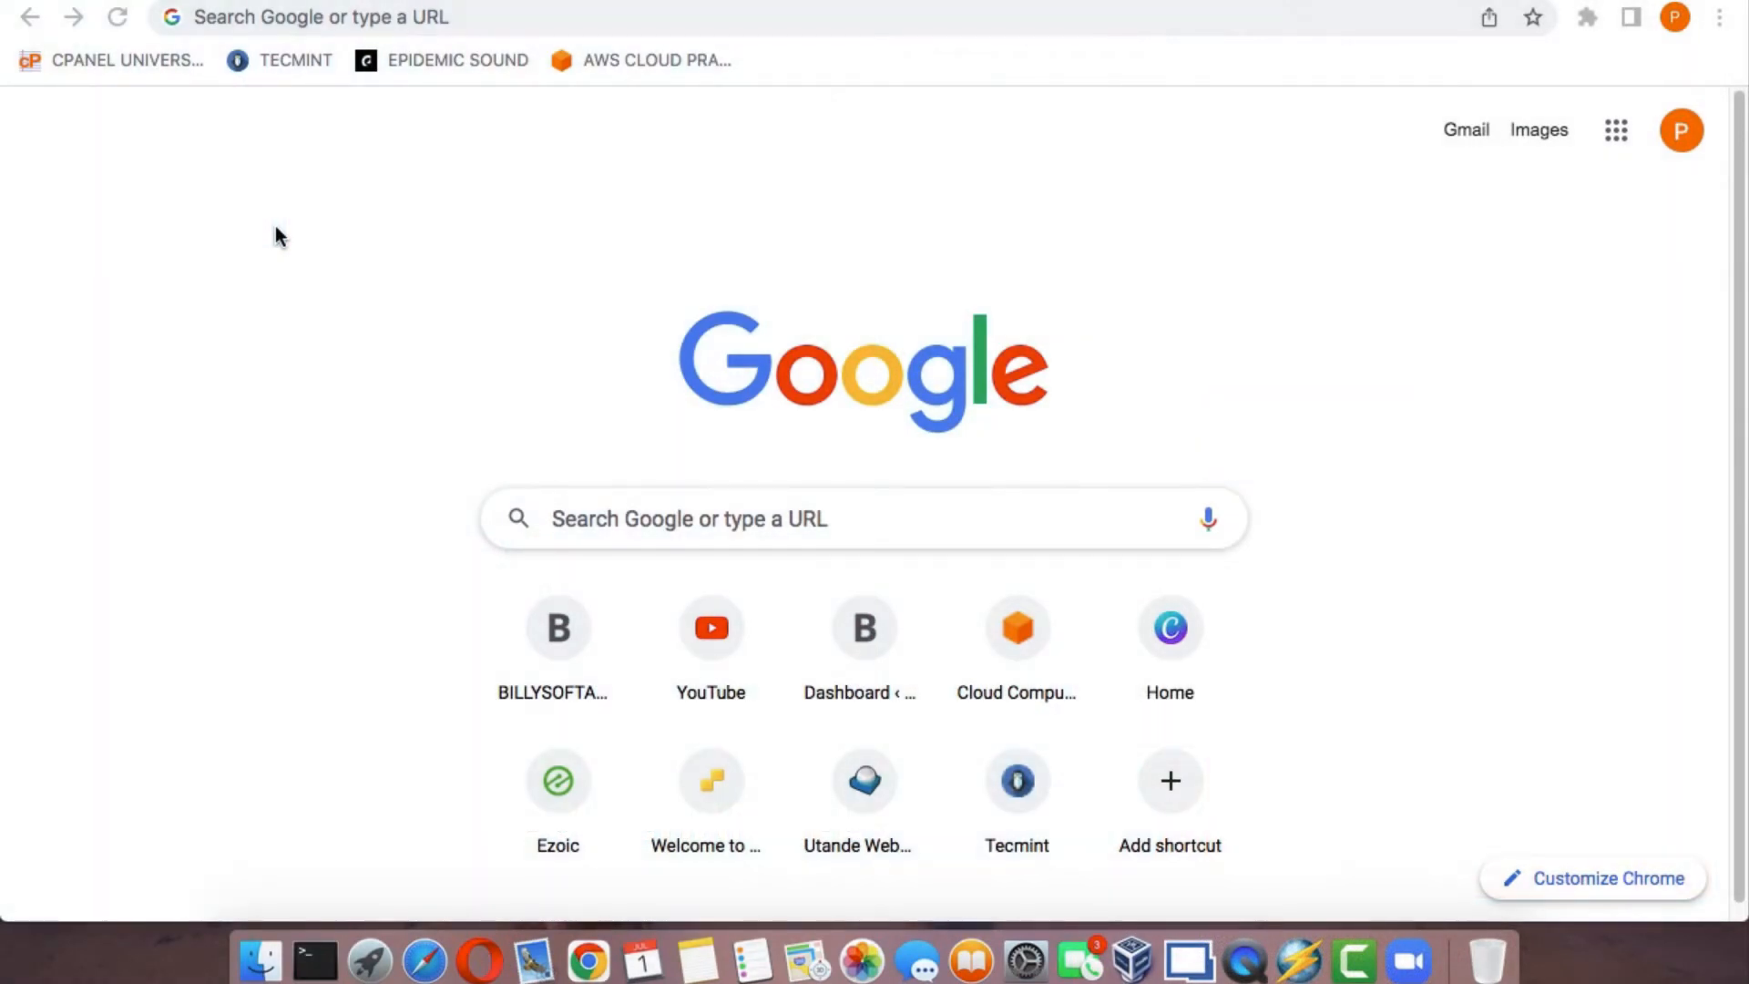
Go to the ESXi server at 192.168.7.6 and open the VMware Host Client
click(221, 17)
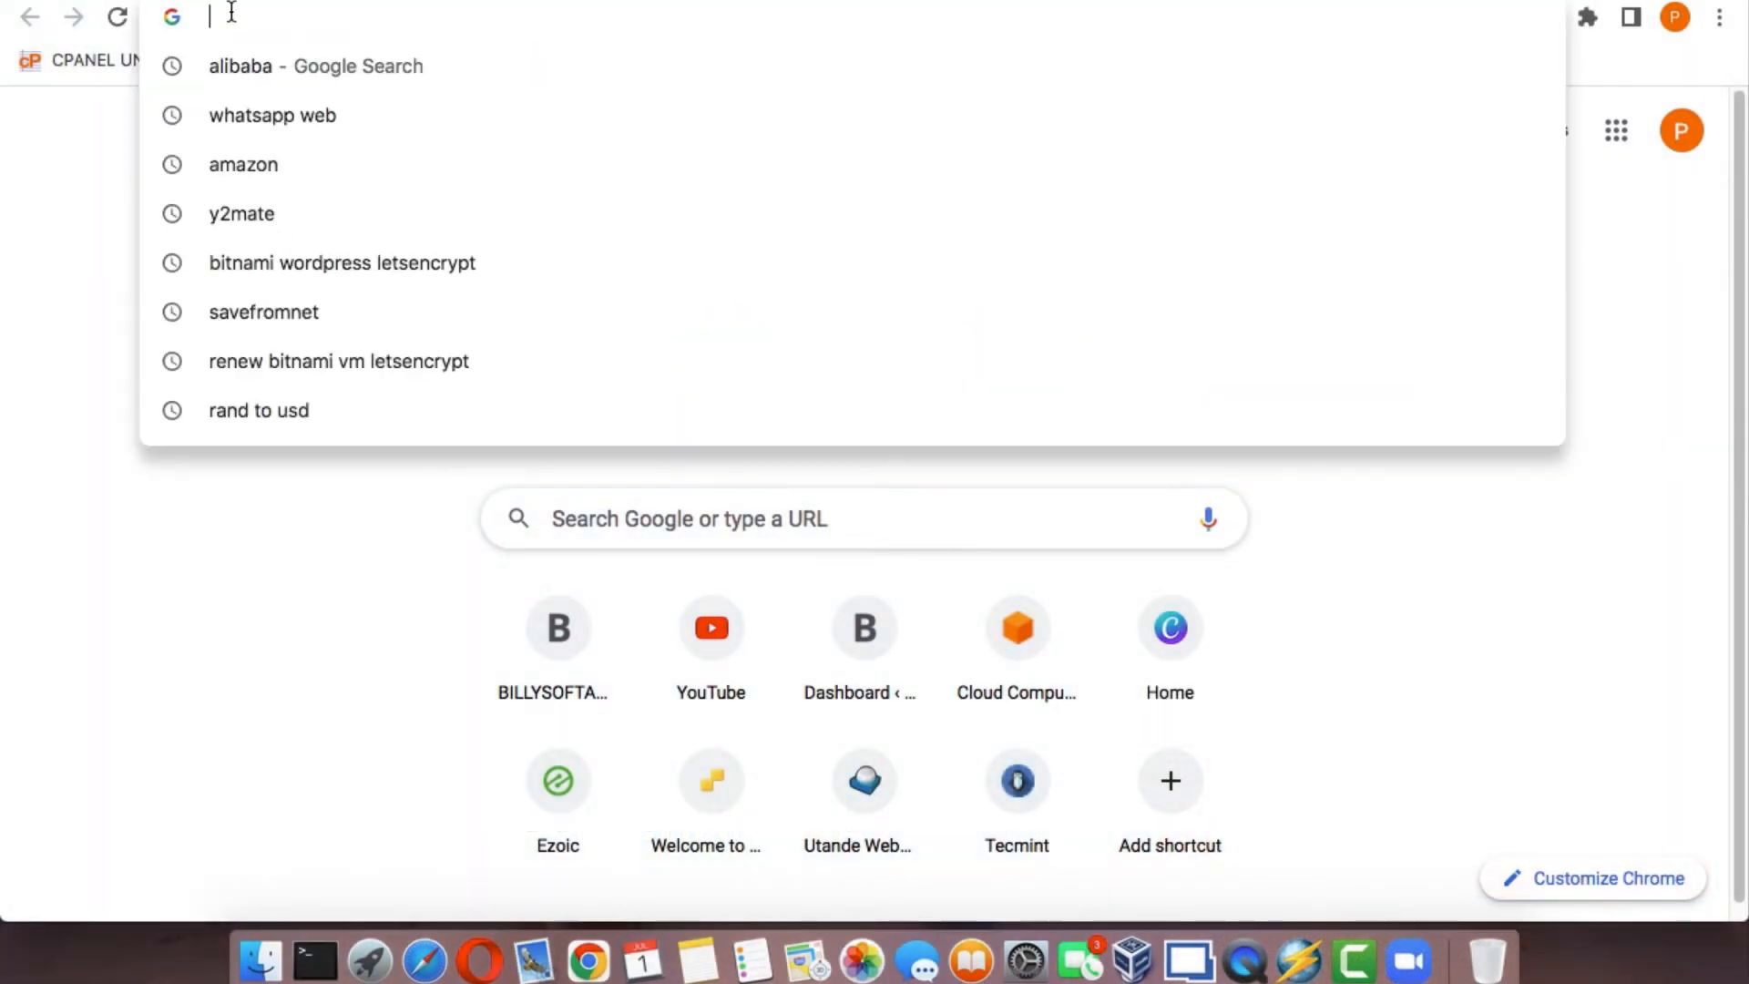
text(192.168.7.6)
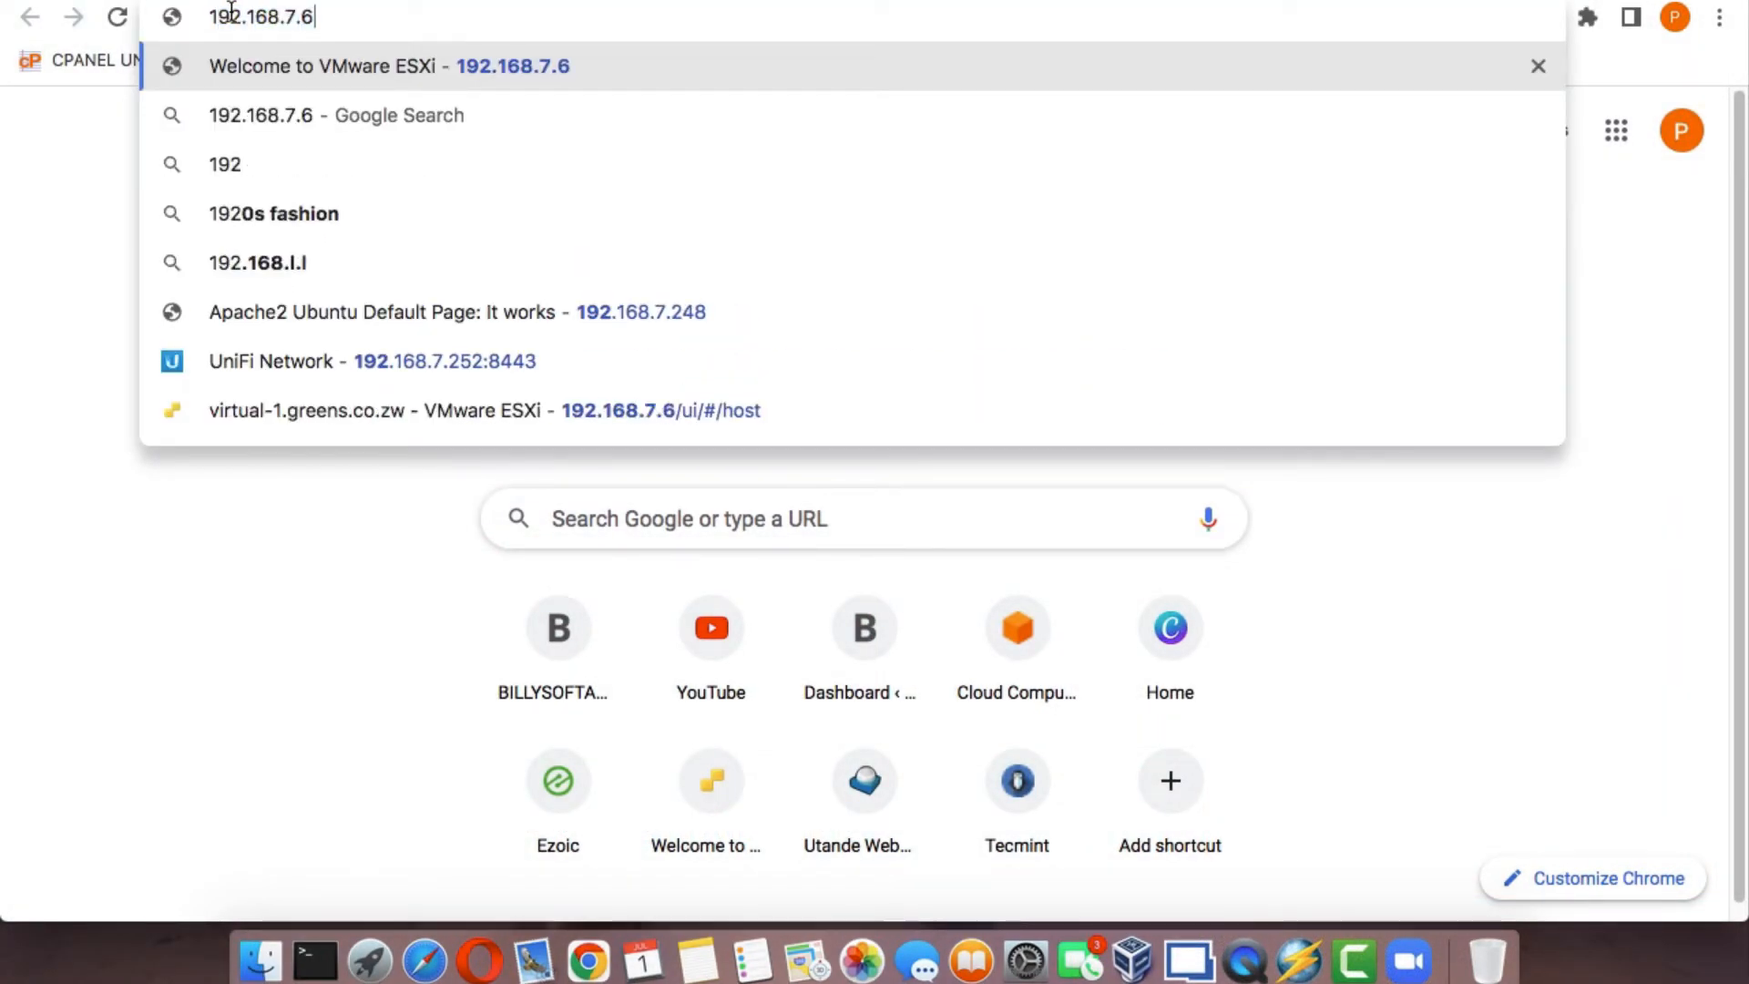
key(Return)
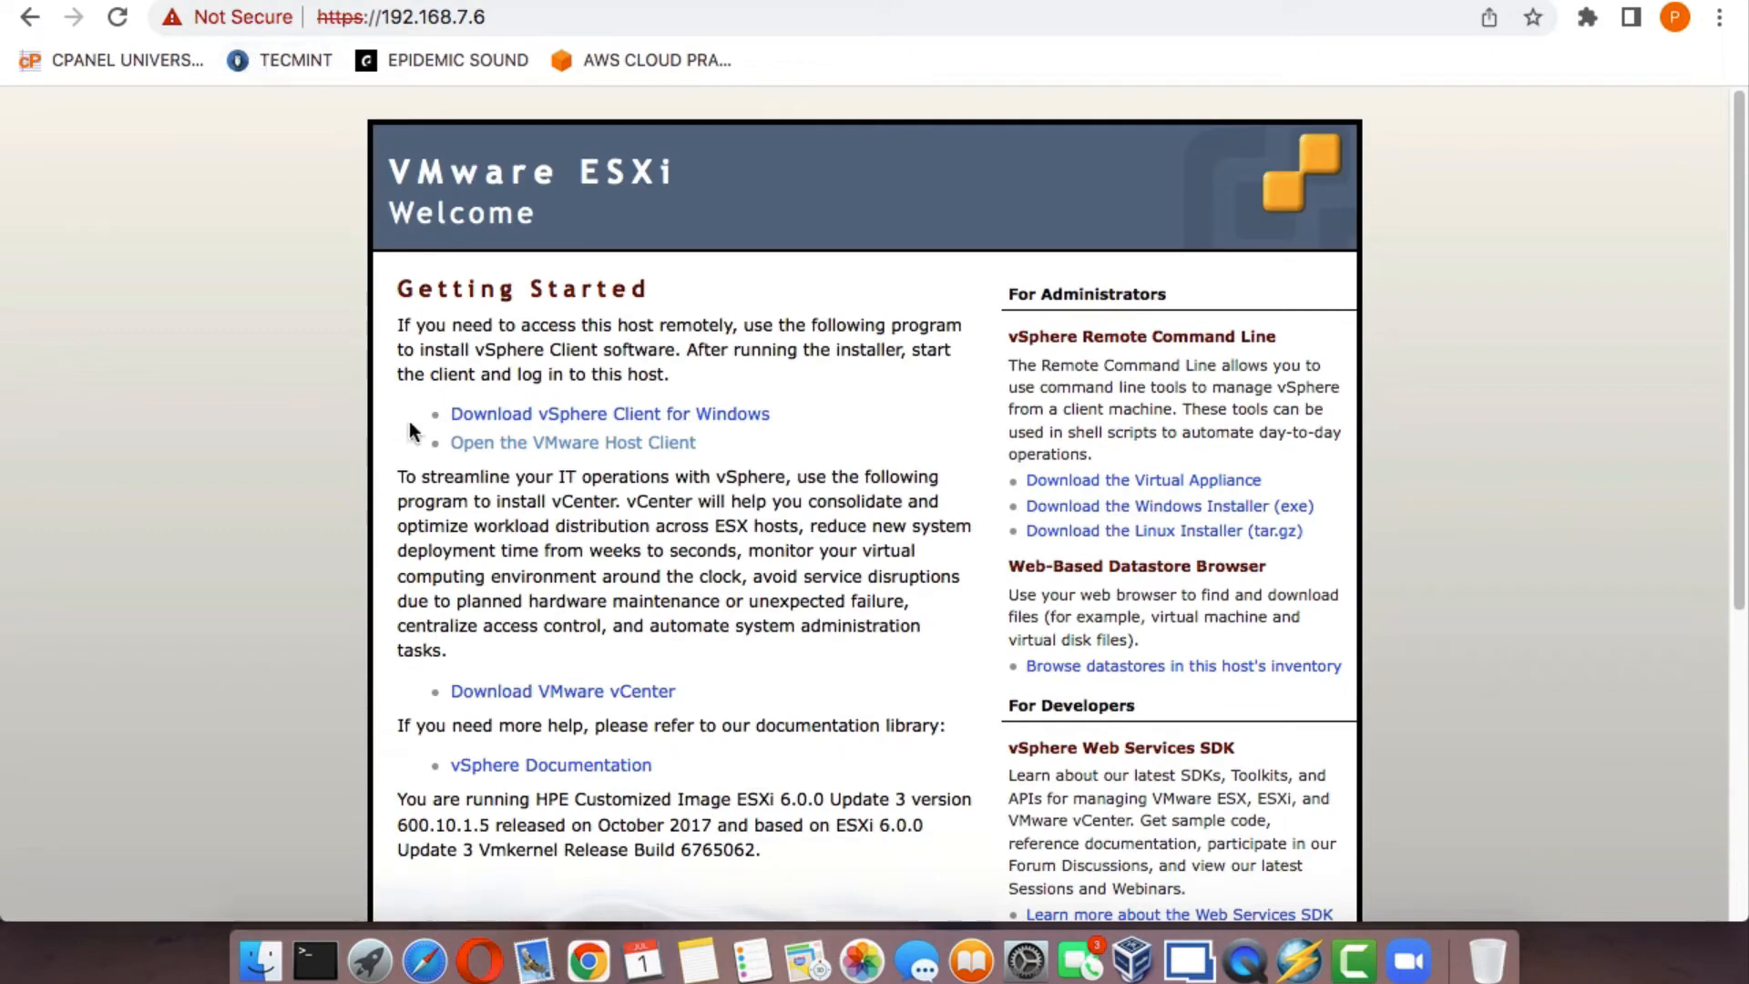
click(499, 443)
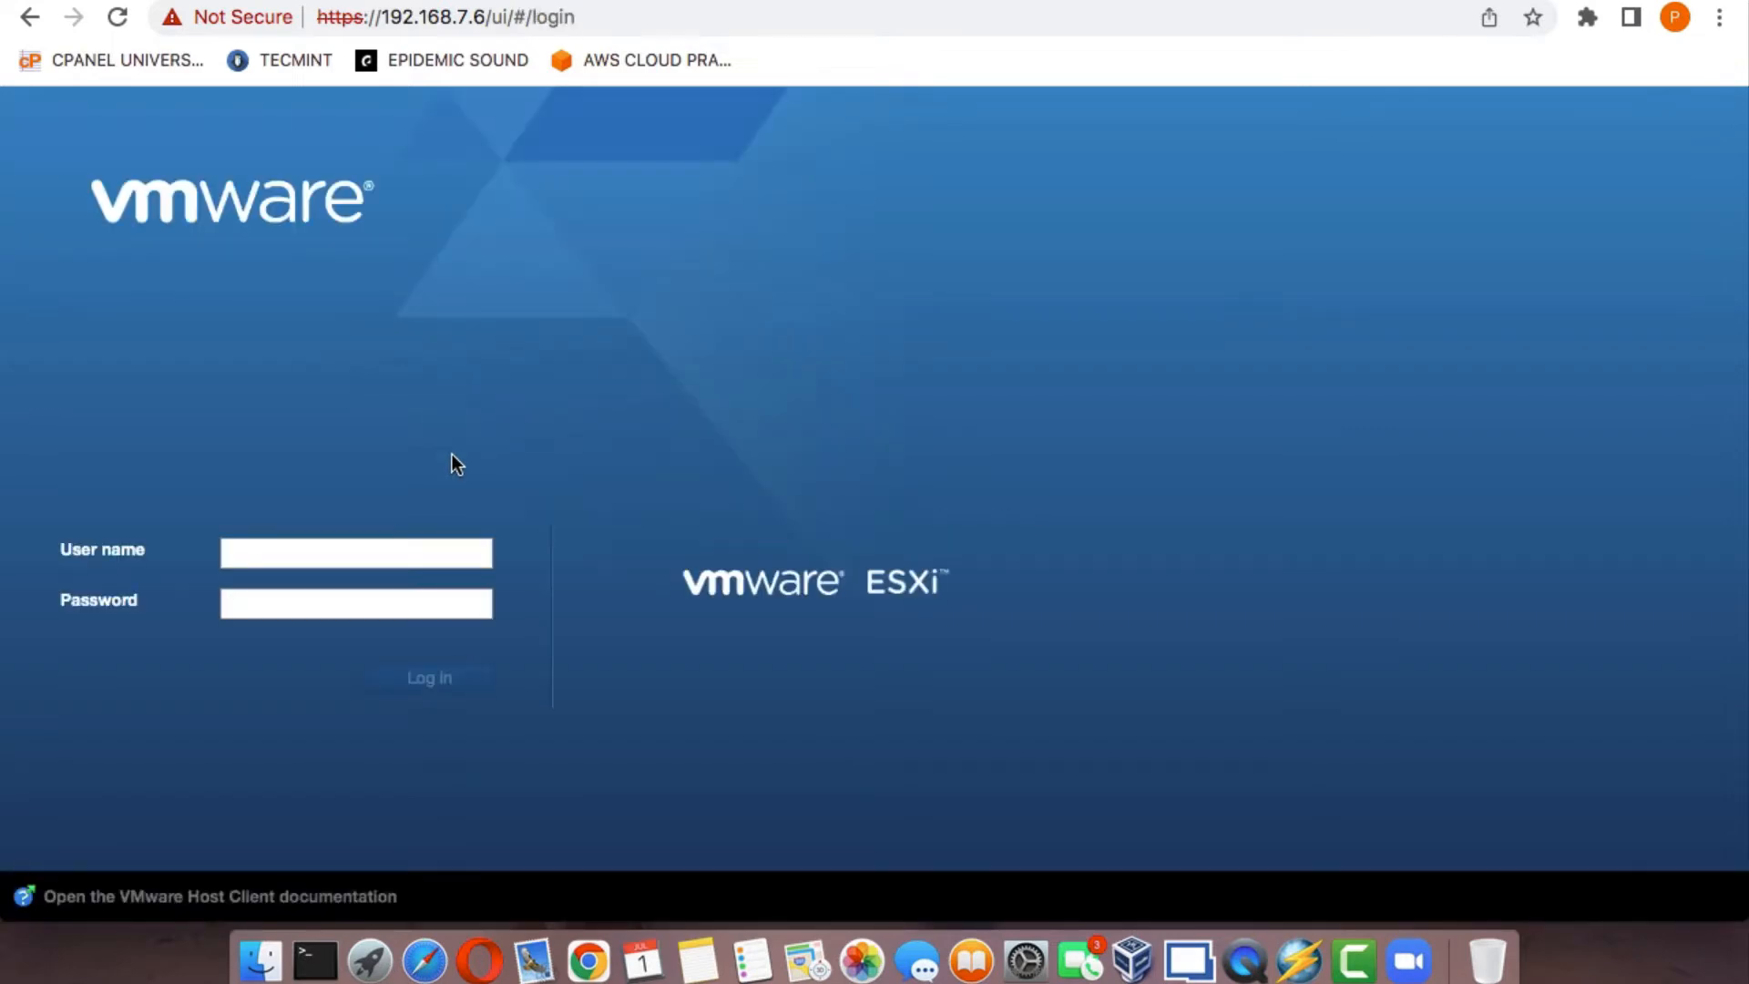
Log in to the ESXi host as root with the account password
click(377, 552)
click(383, 606)
click(345, 605)
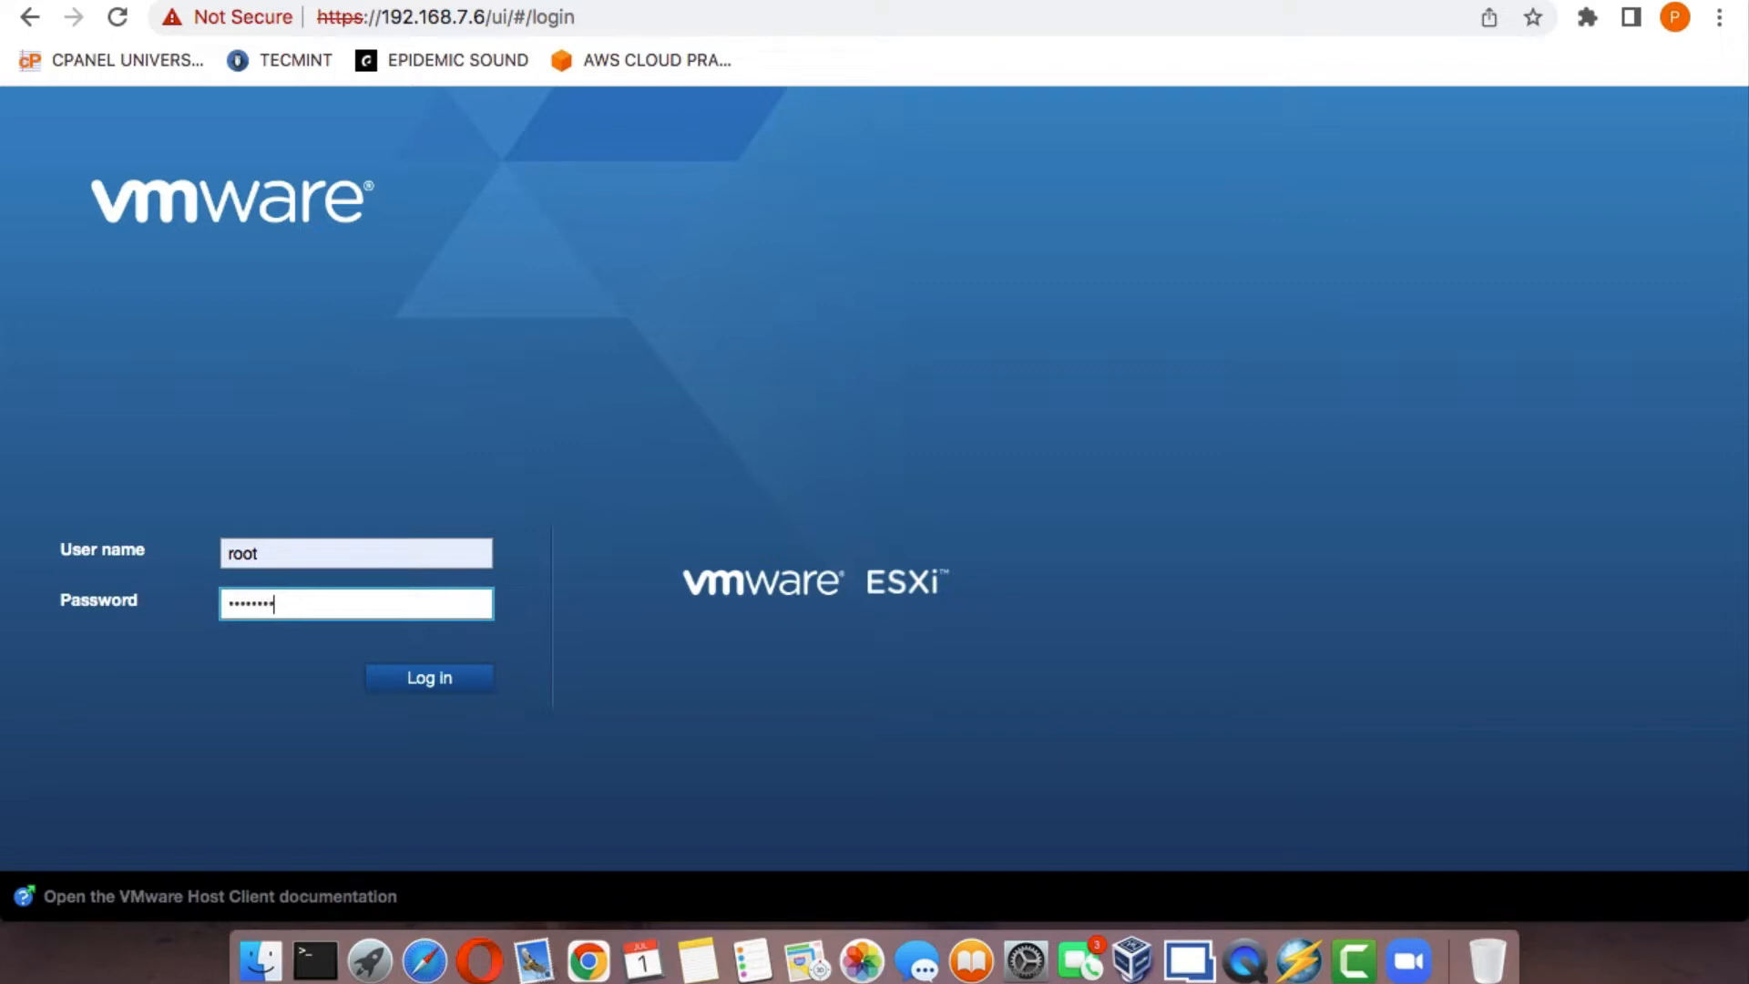
key(Return)
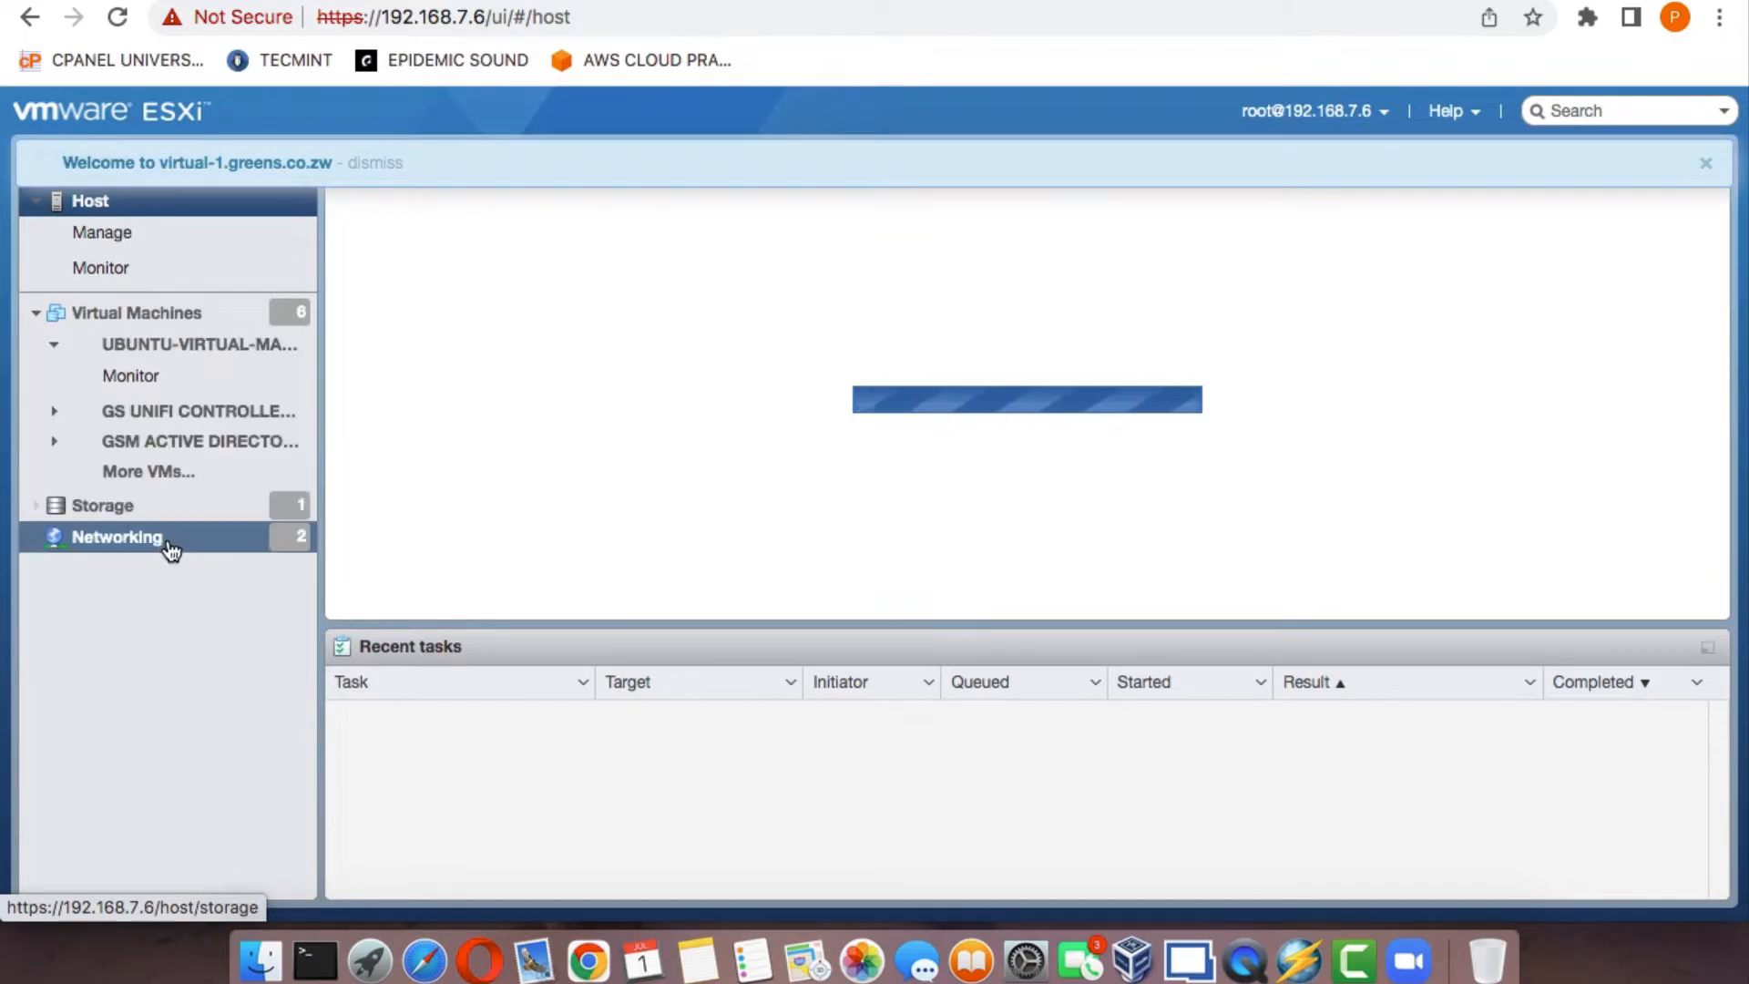
Upload the Fedora Workstation 36 ISO from Downloads to the ISO FILES folder on datastore1 using the datastore browser
click(41, 312)
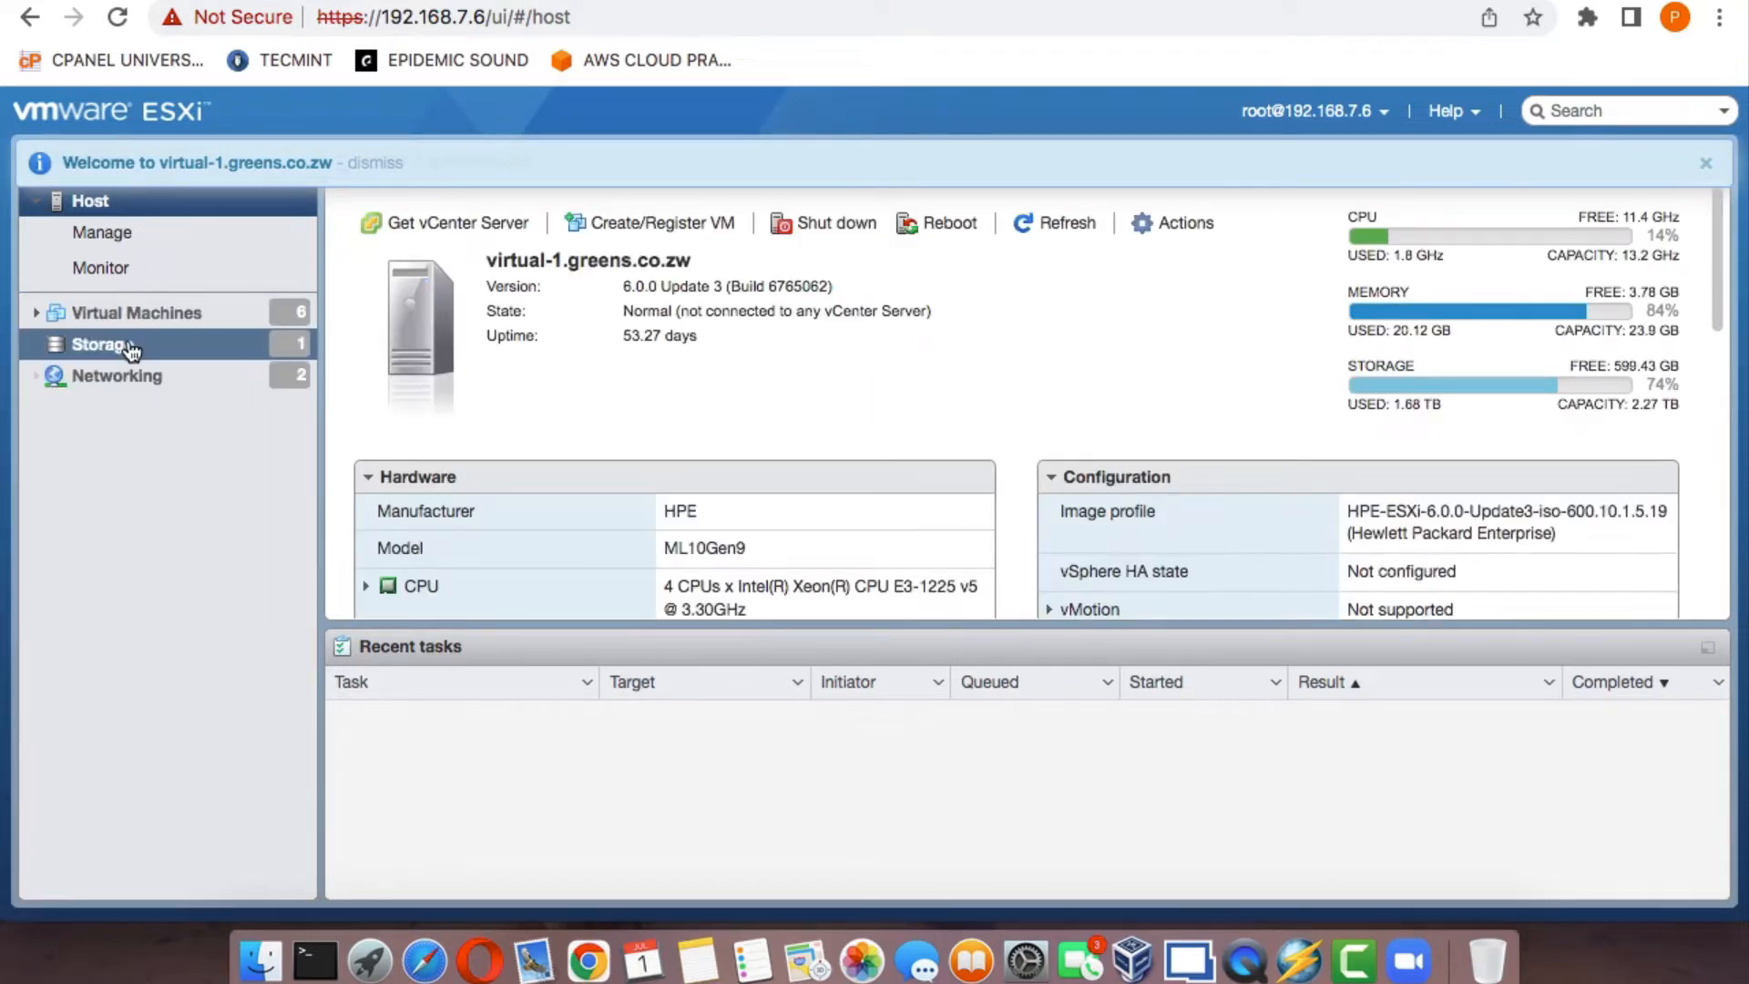
click(210, 344)
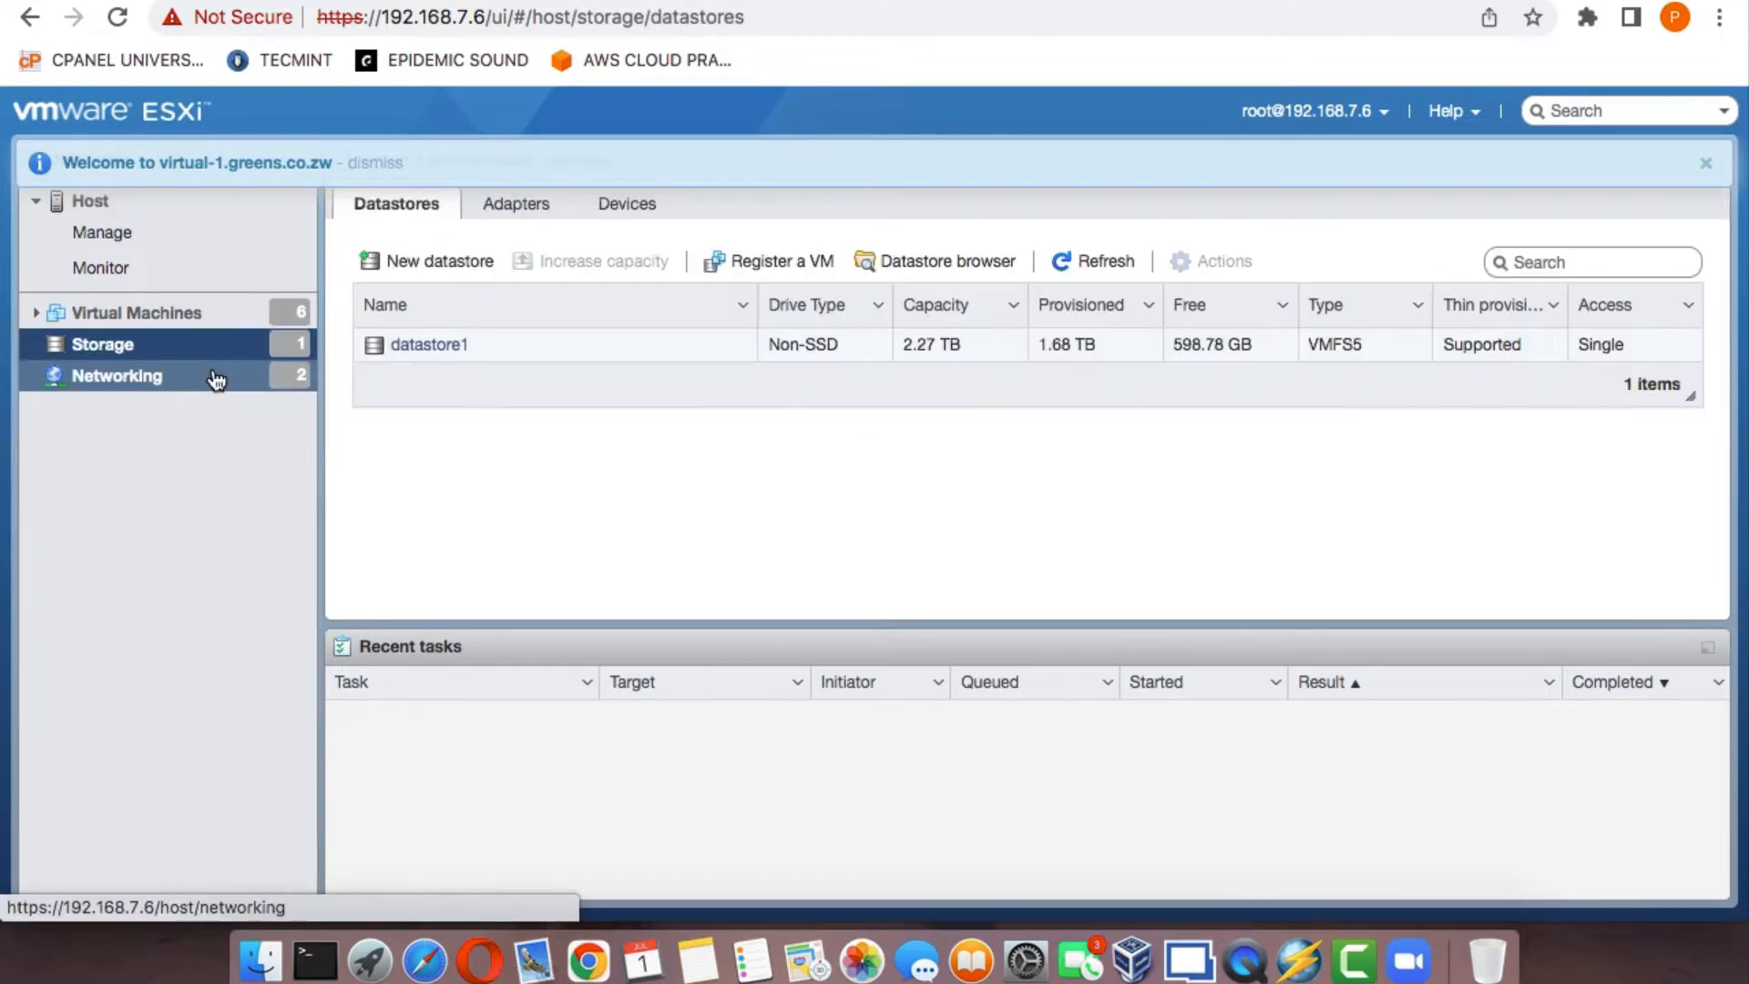
click(921, 263)
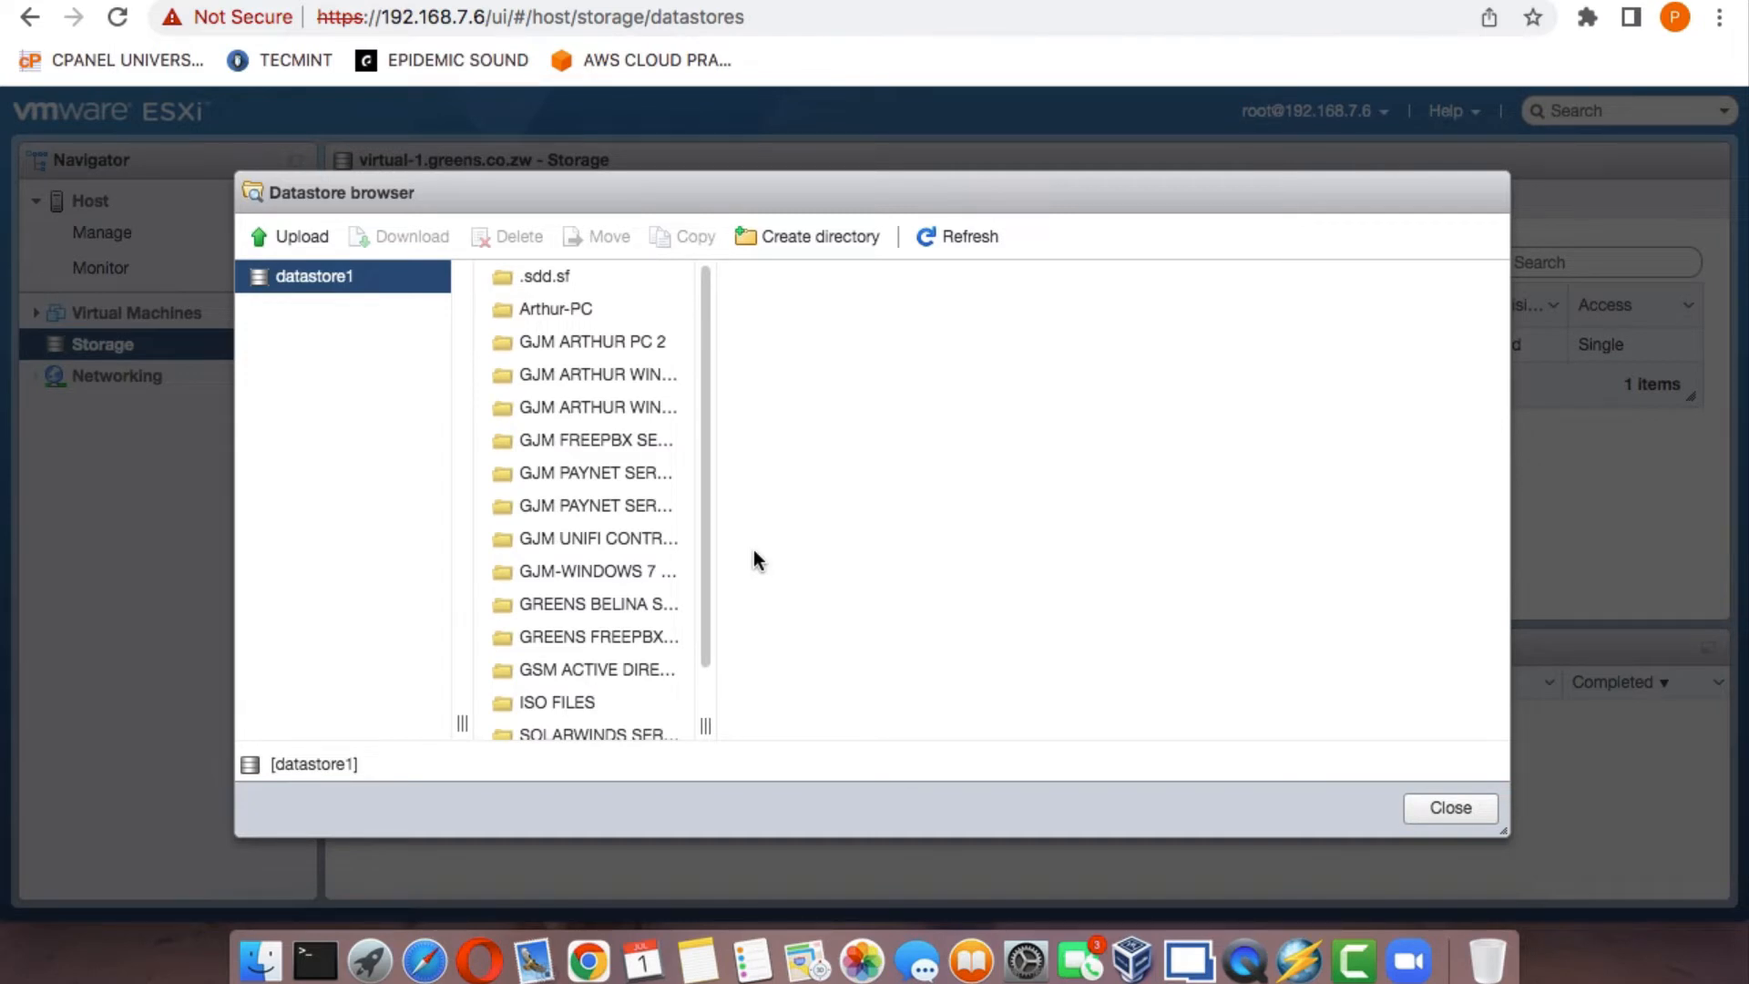
click(557, 701)
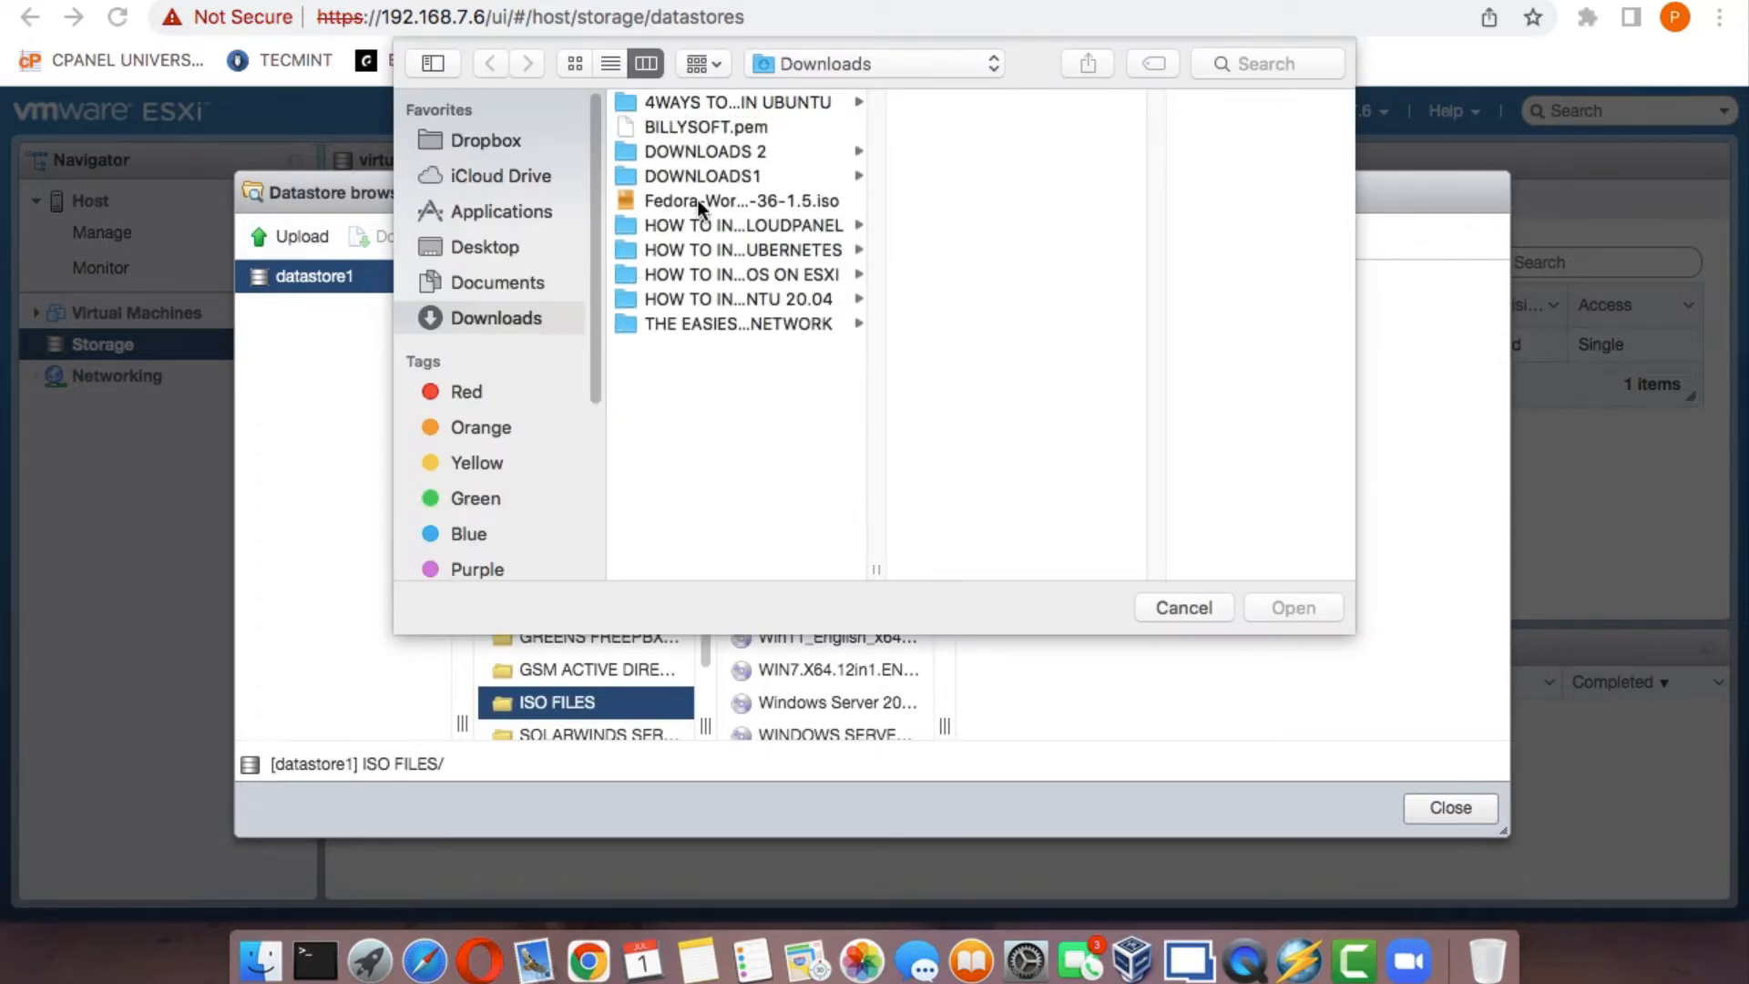
click(697, 202)
click(1293, 607)
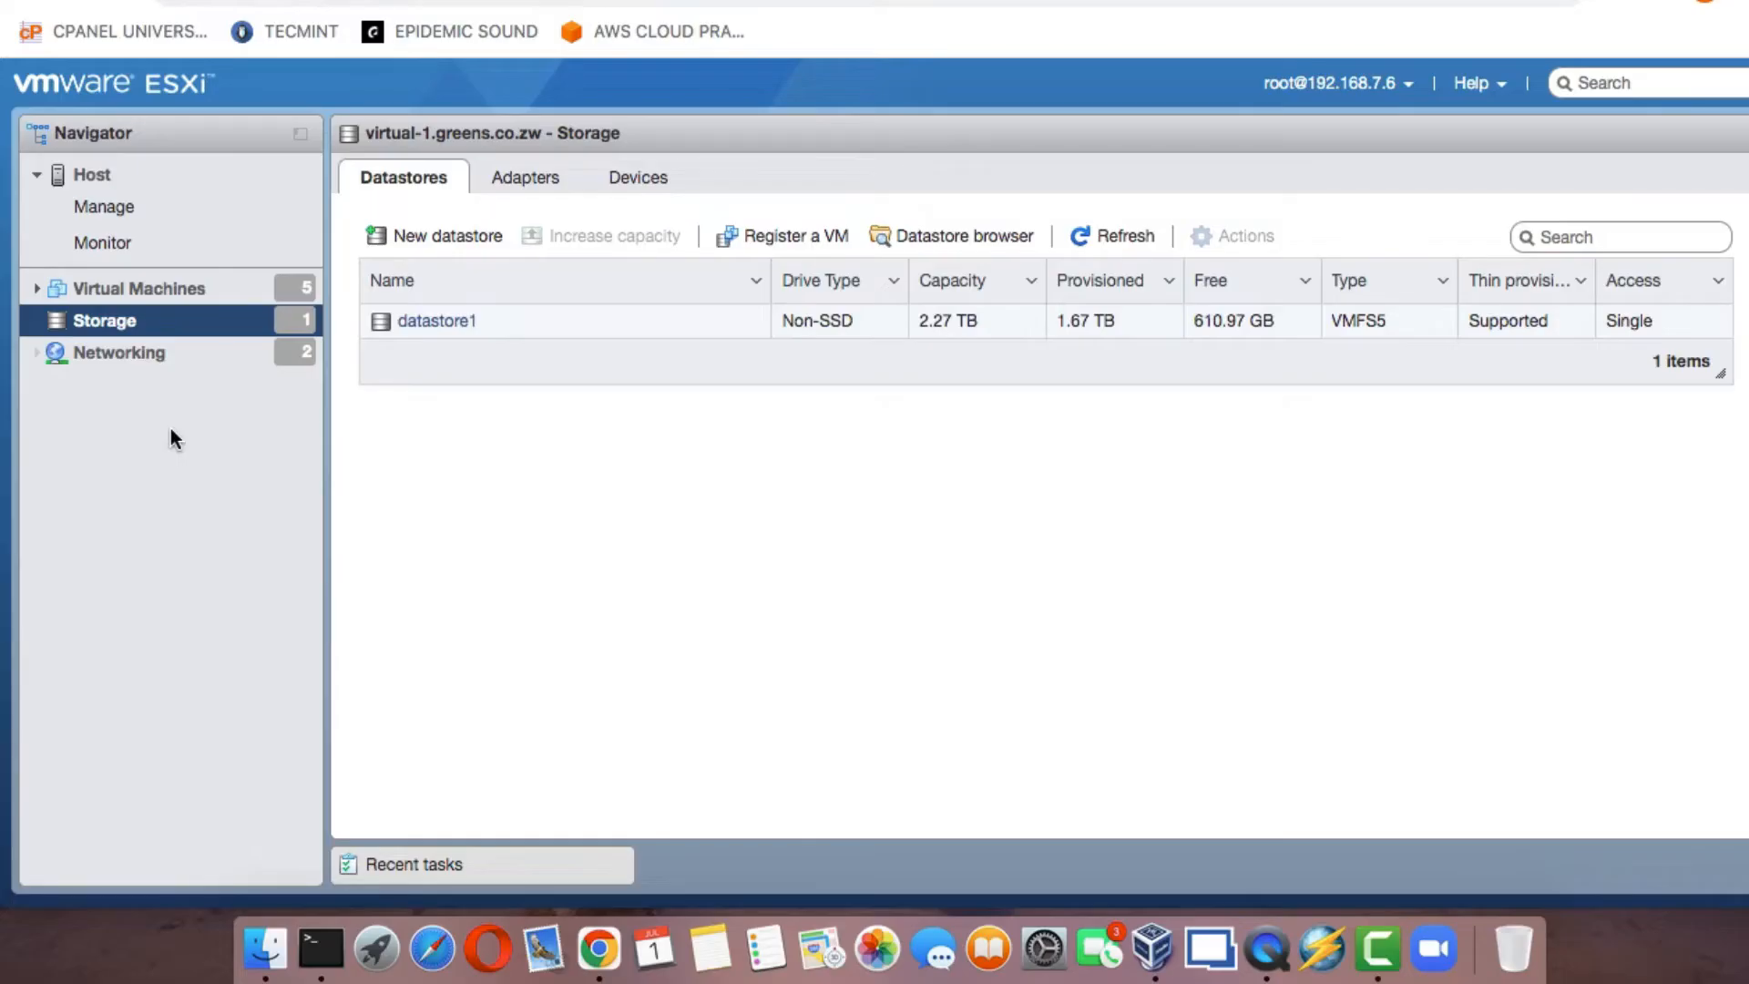
Start registering a VM on the host and choose to create a new virtual machine as the creation type
click(136, 288)
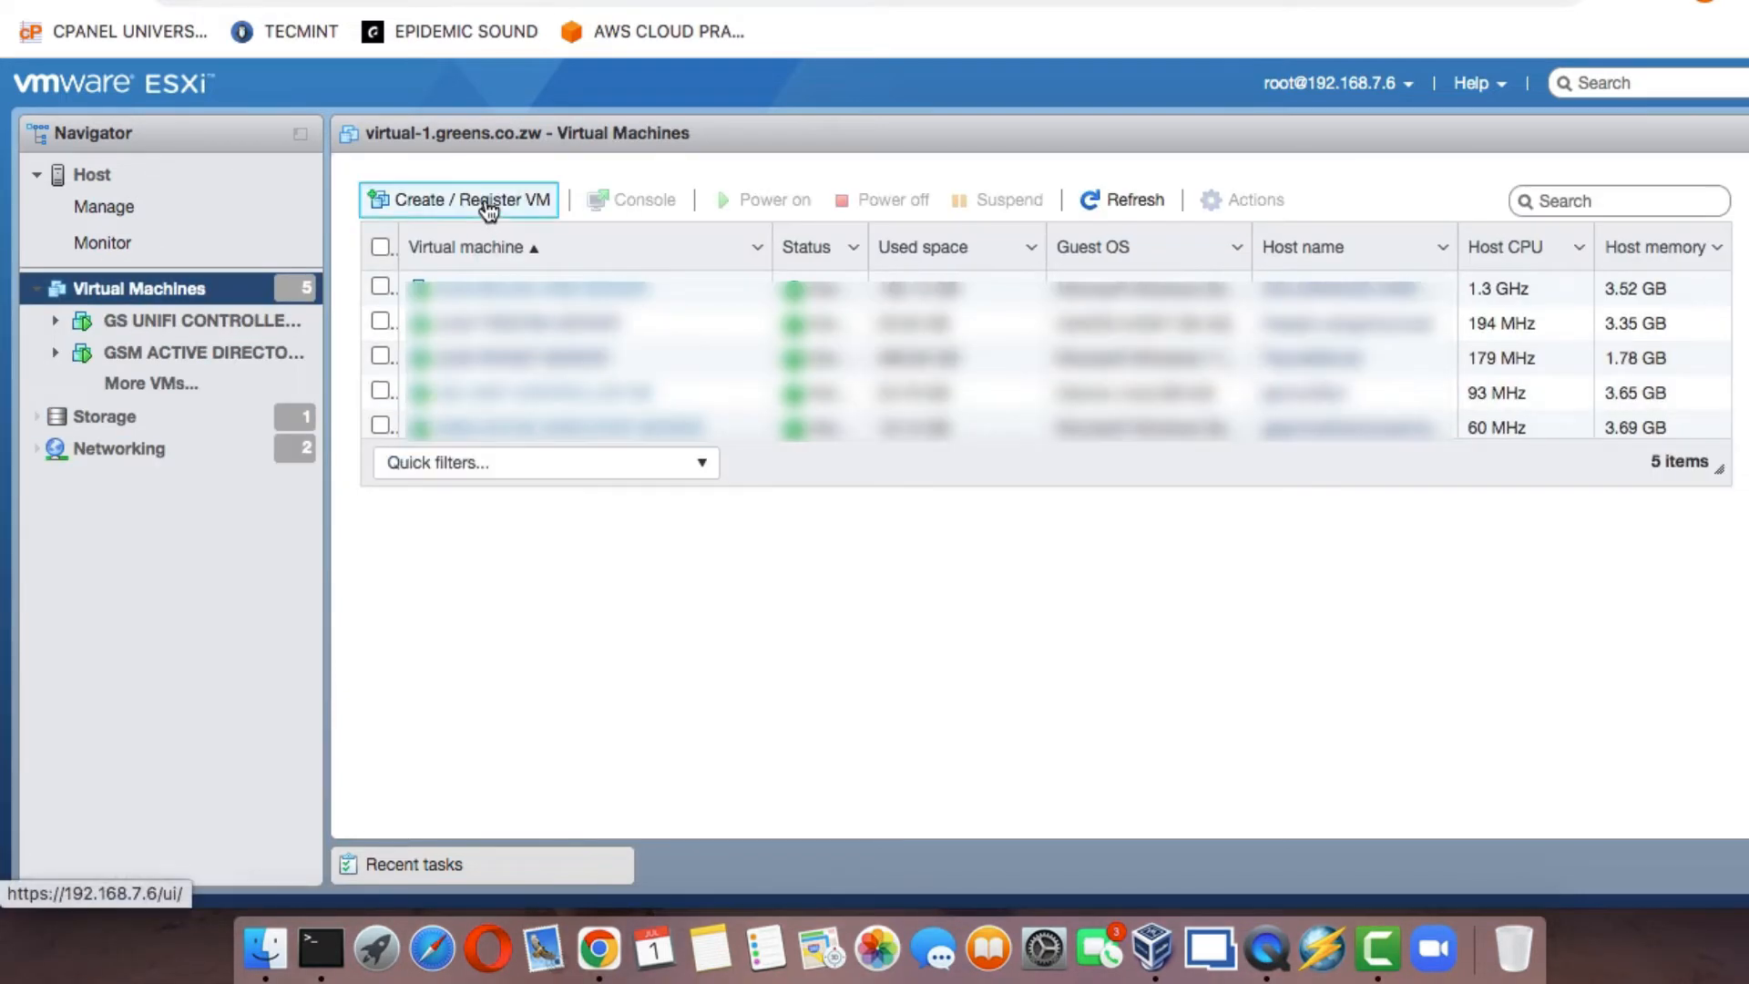
click(483, 205)
click(692, 328)
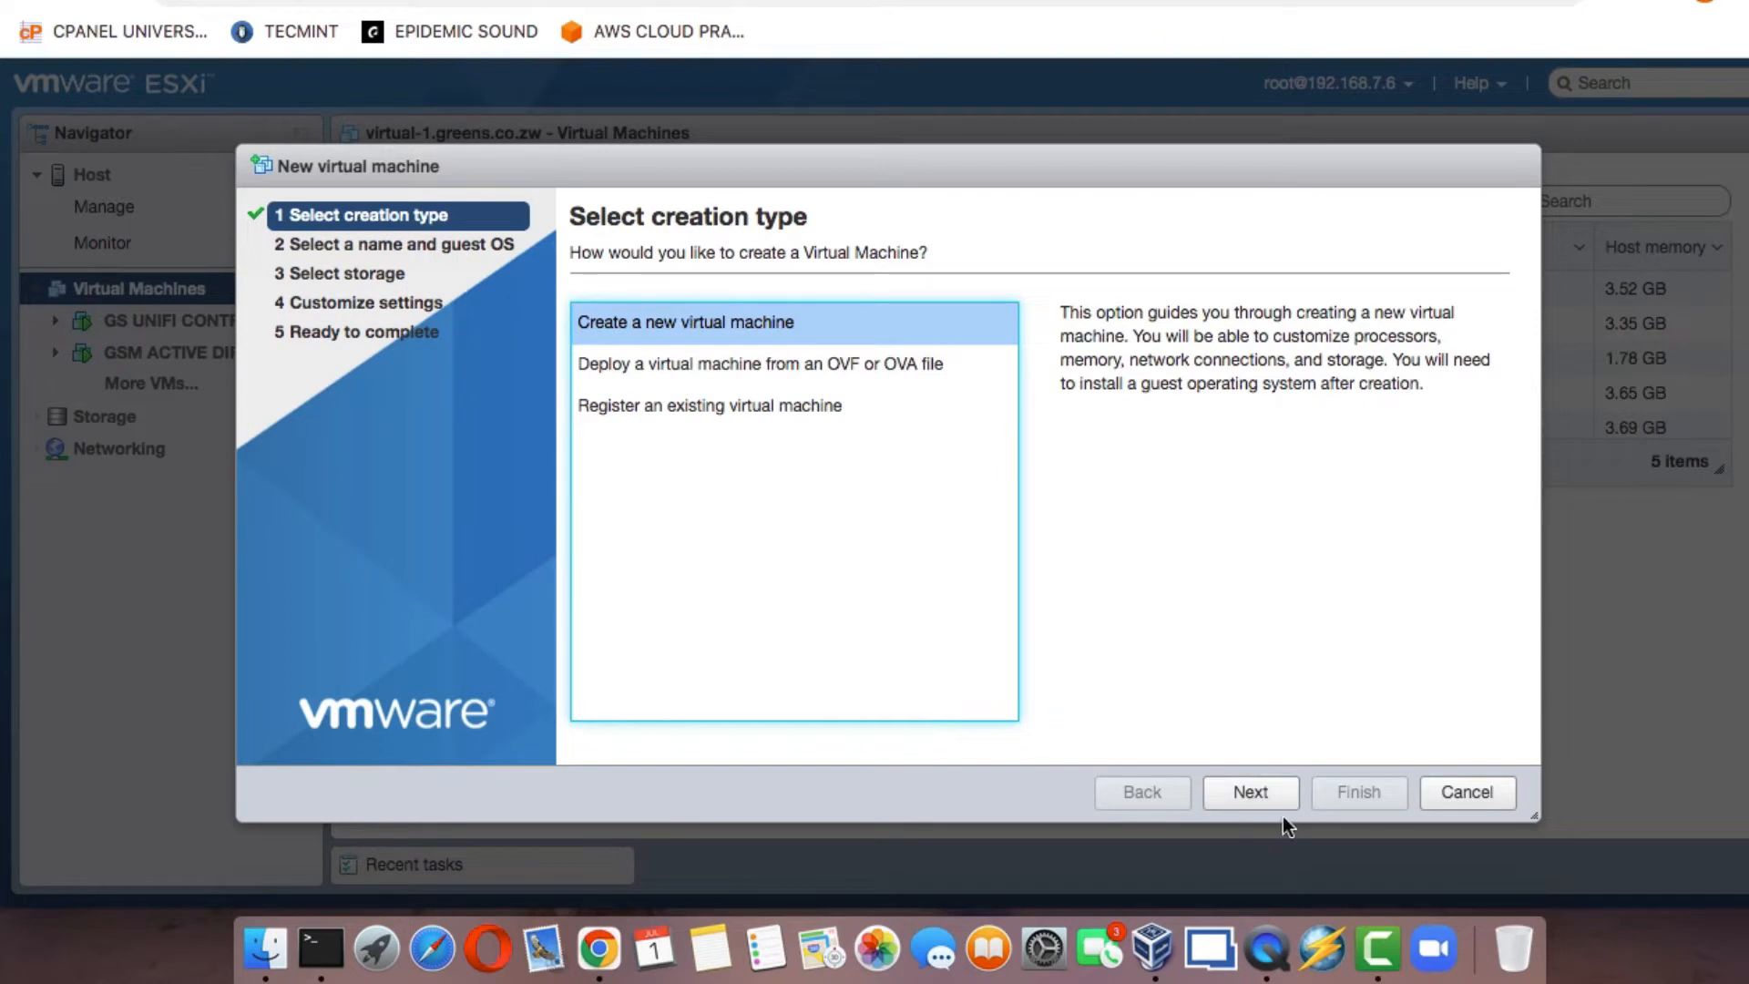
click(1261, 796)
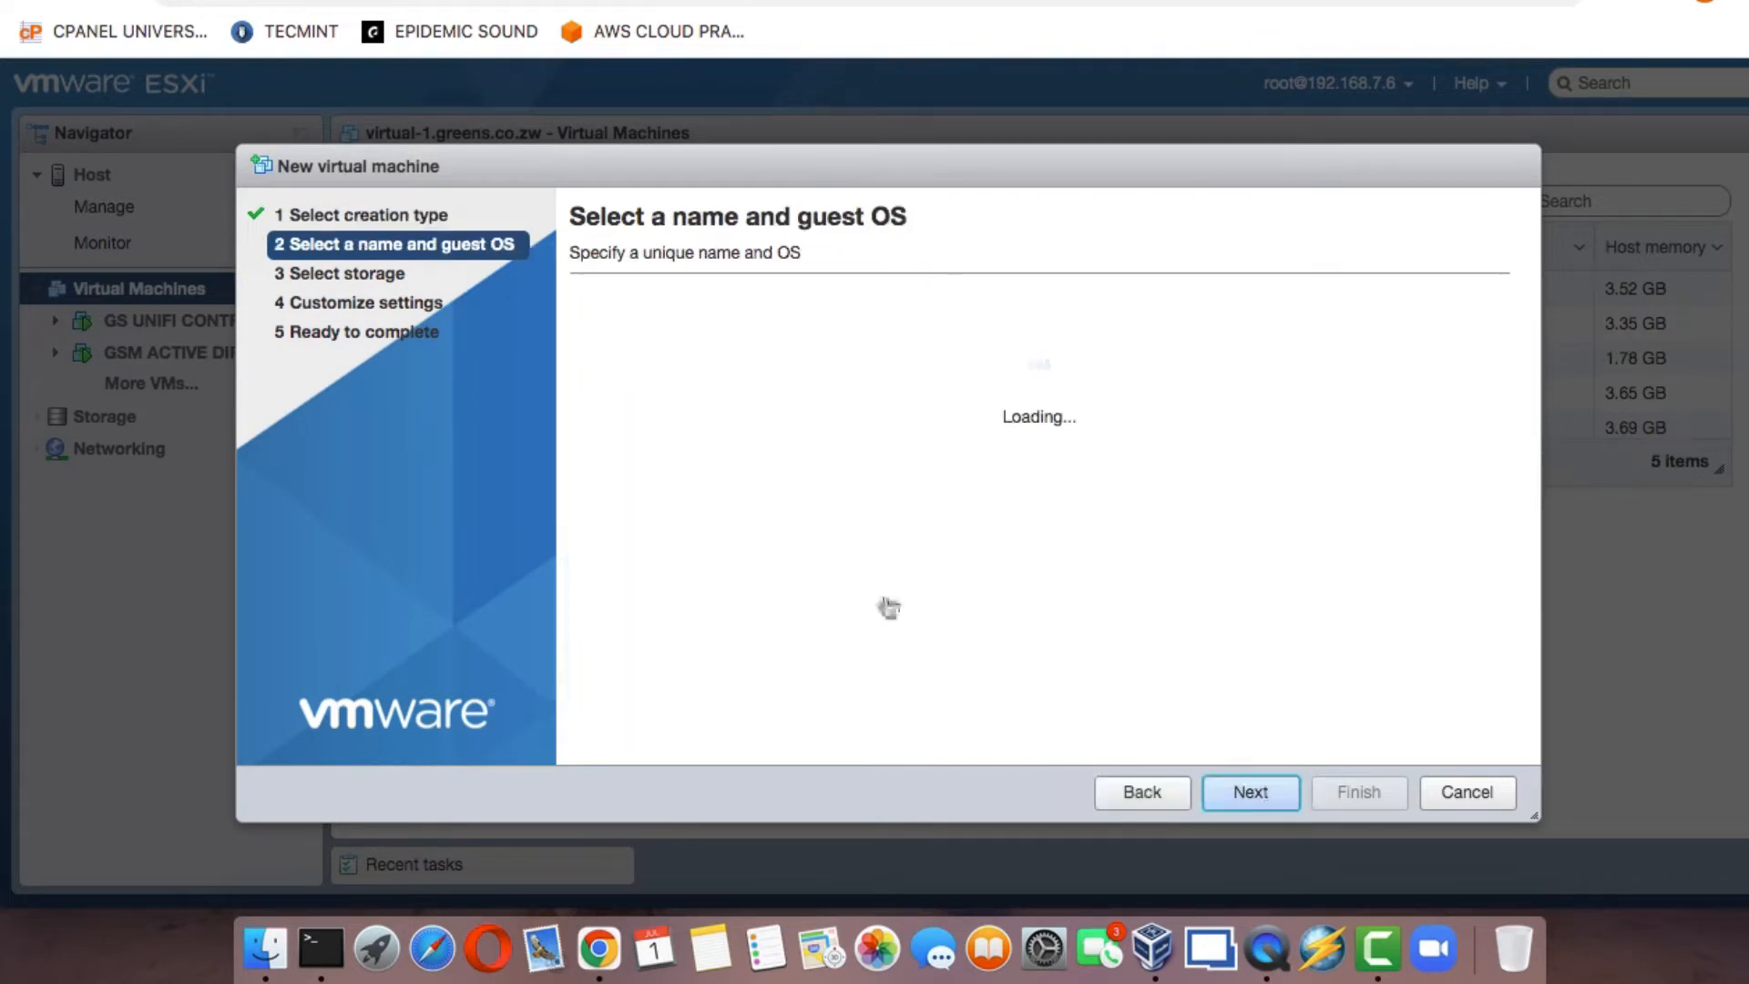
Name the new virtual machine FEDORA VIRTUAL MACHINE
click(717, 352)
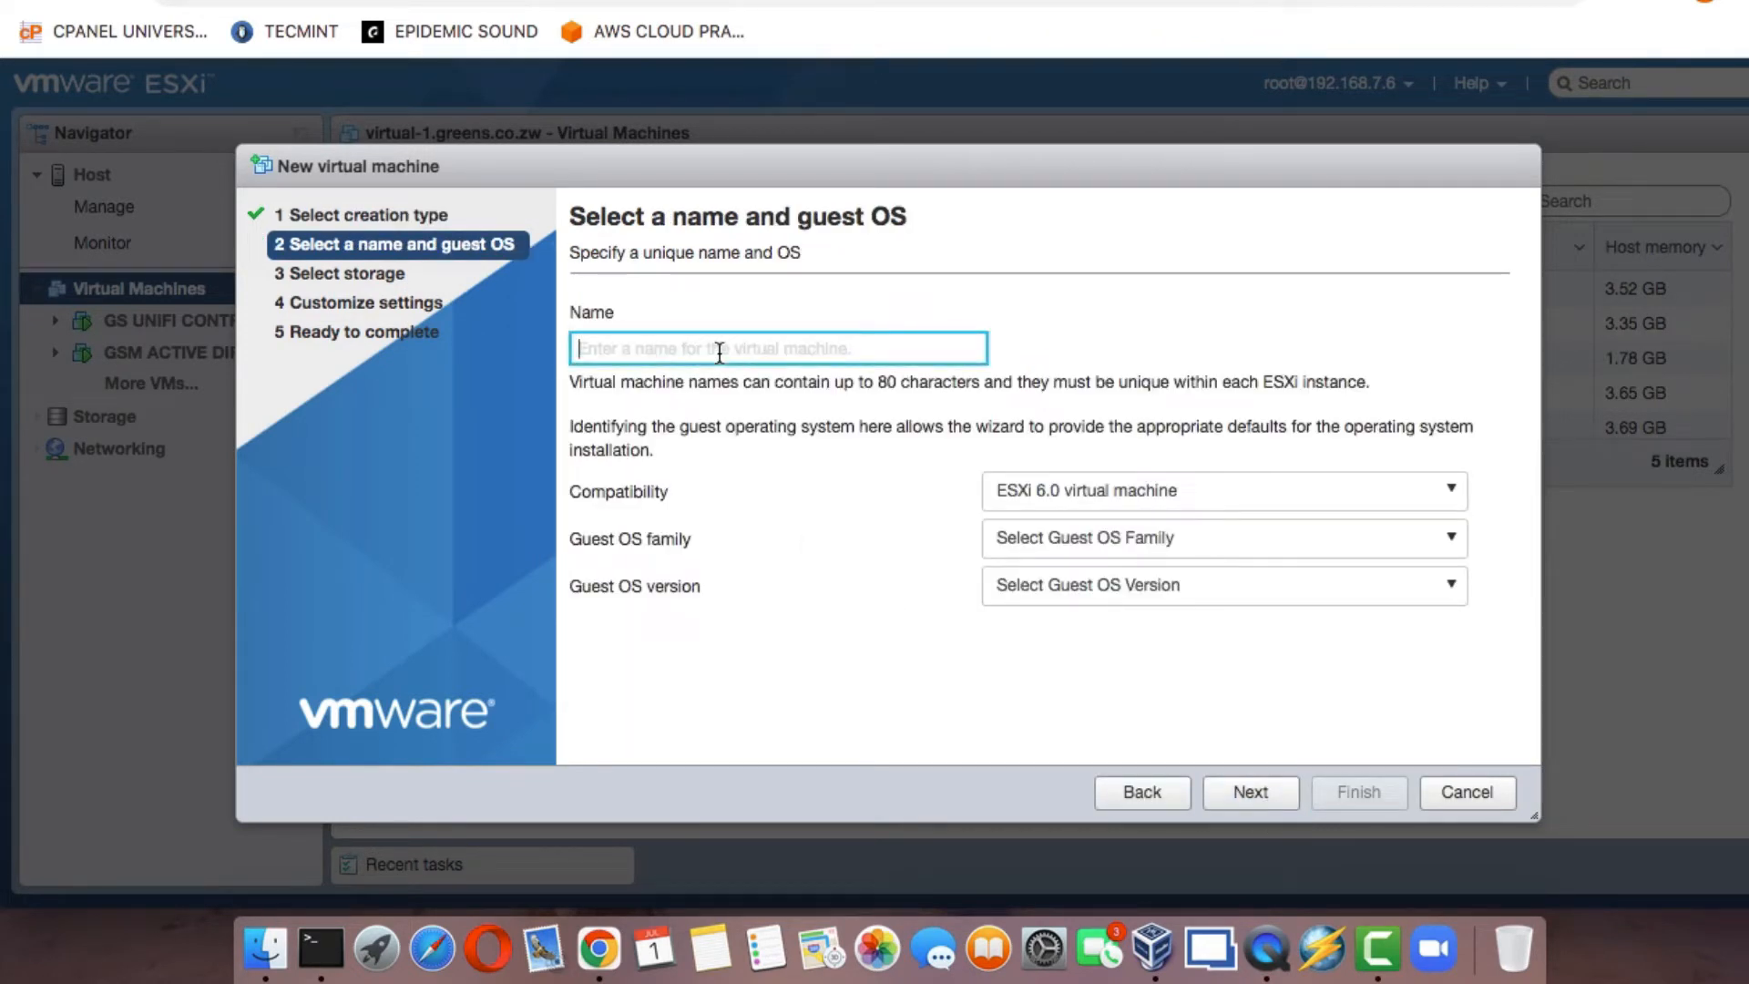
text(FED)
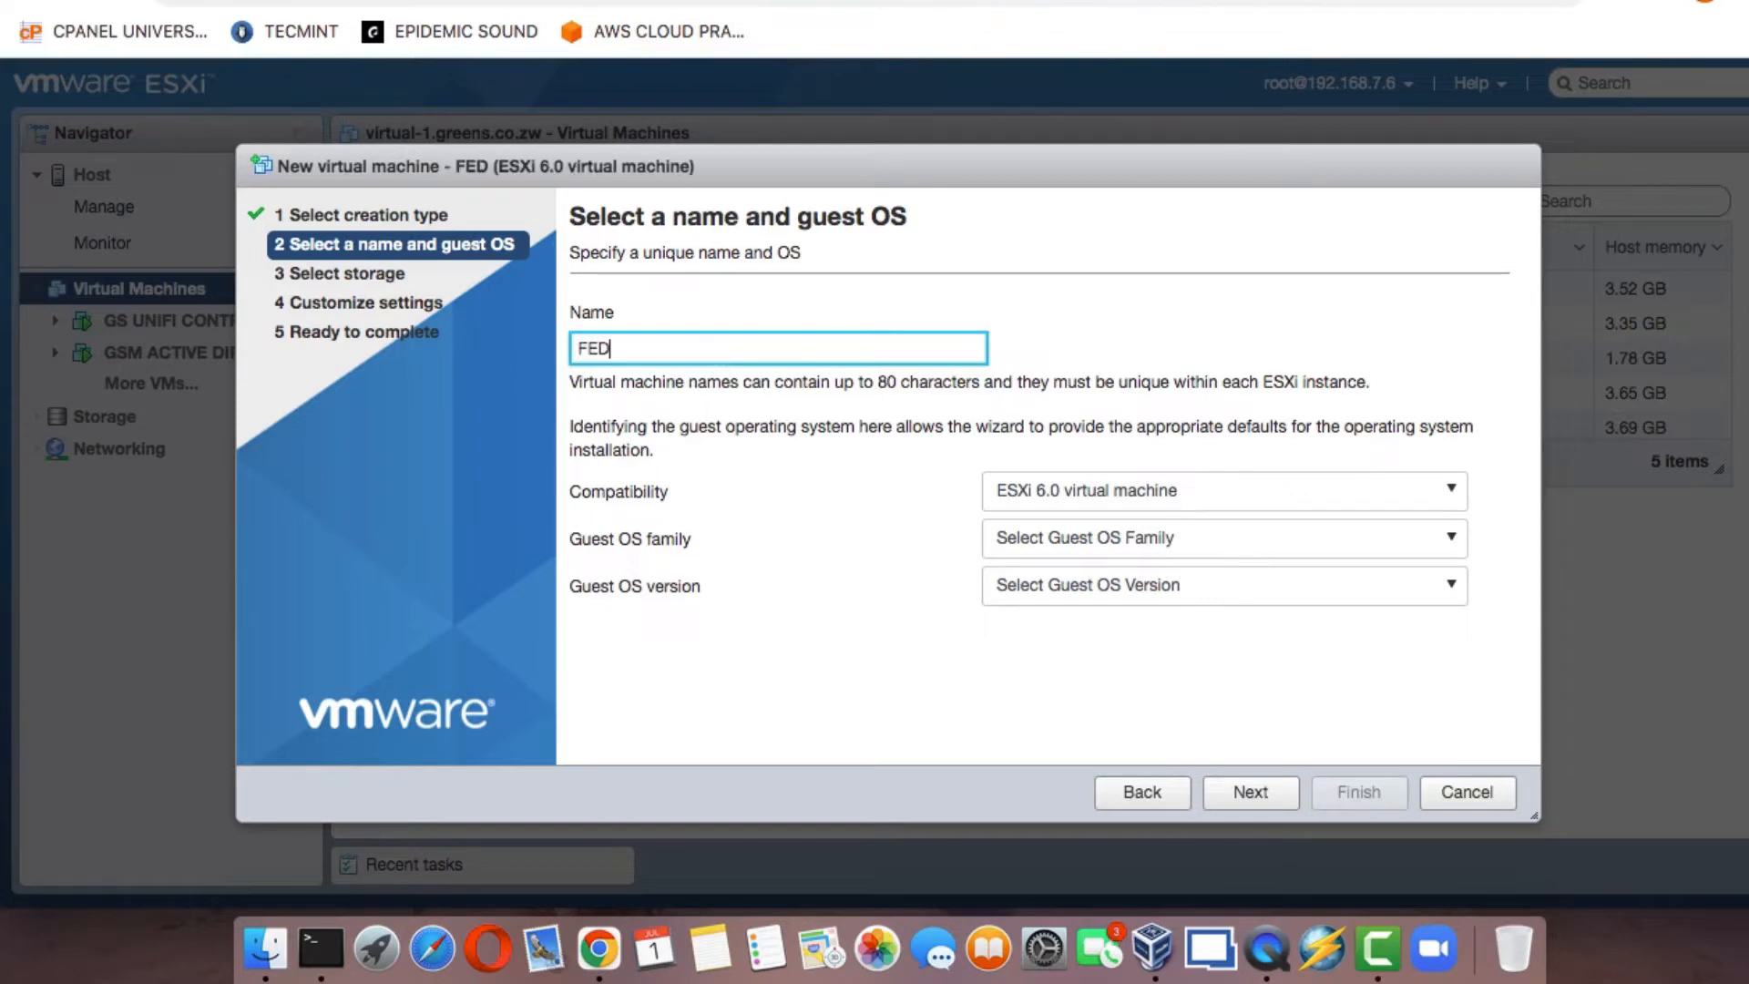
text(ORA V)
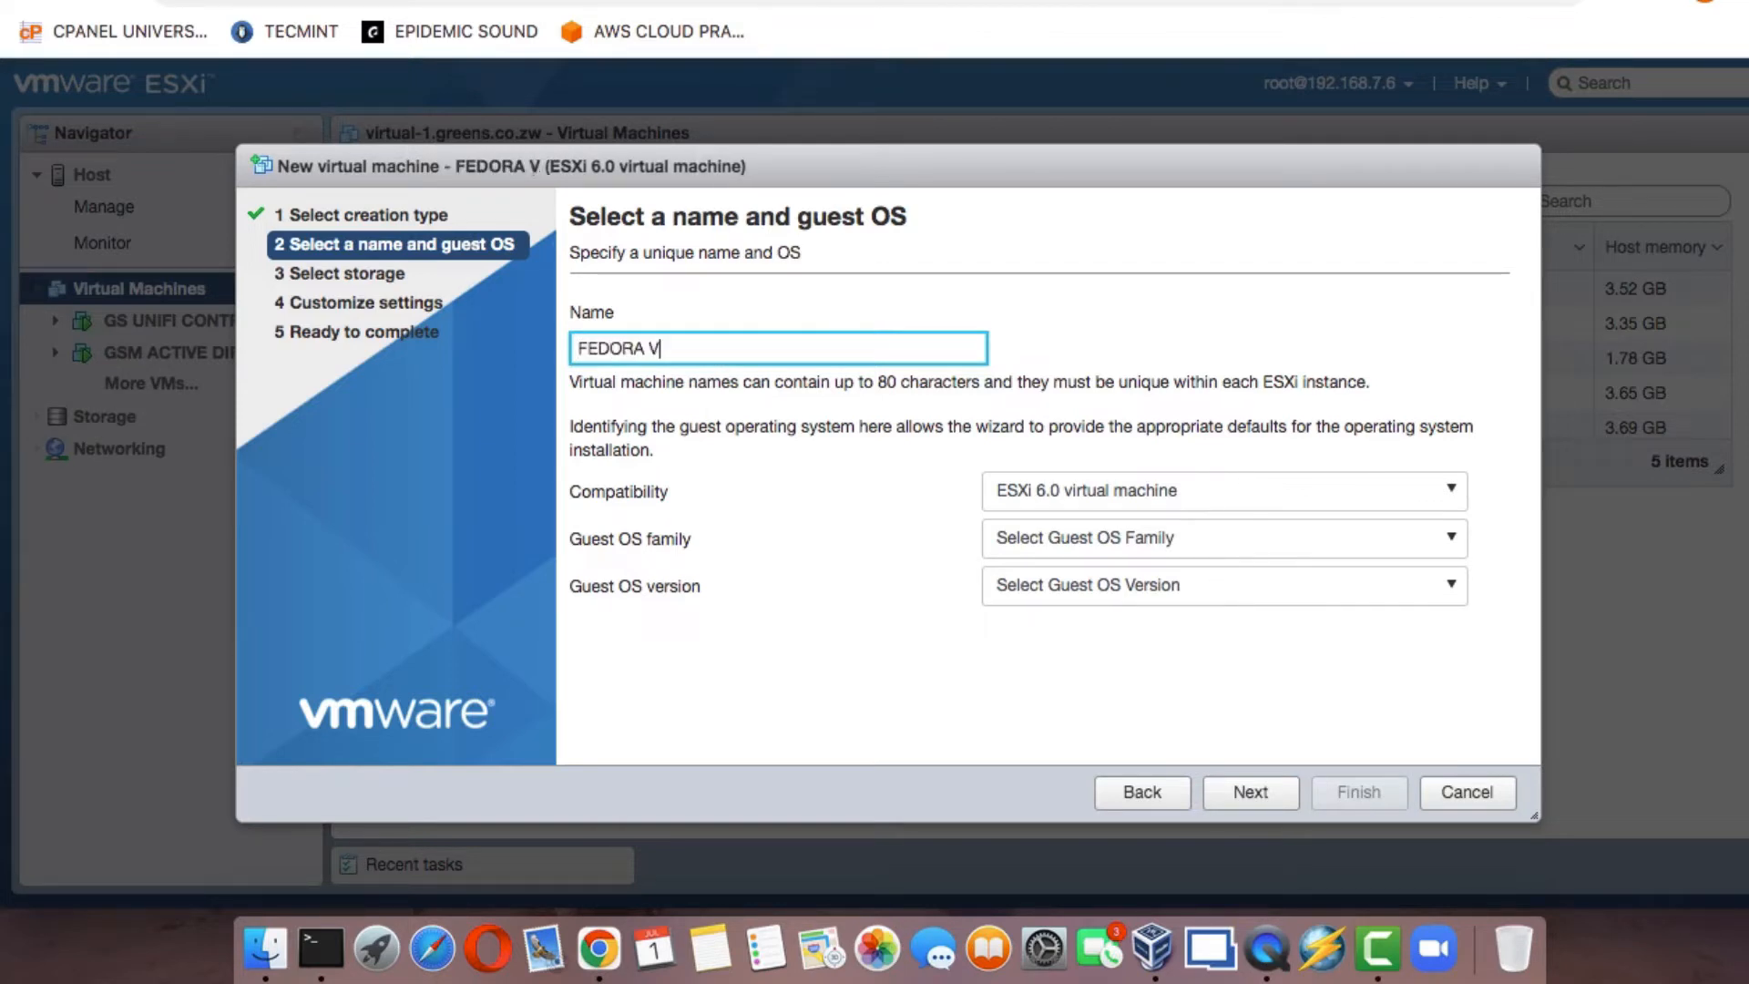
text(IRTUAL MA)
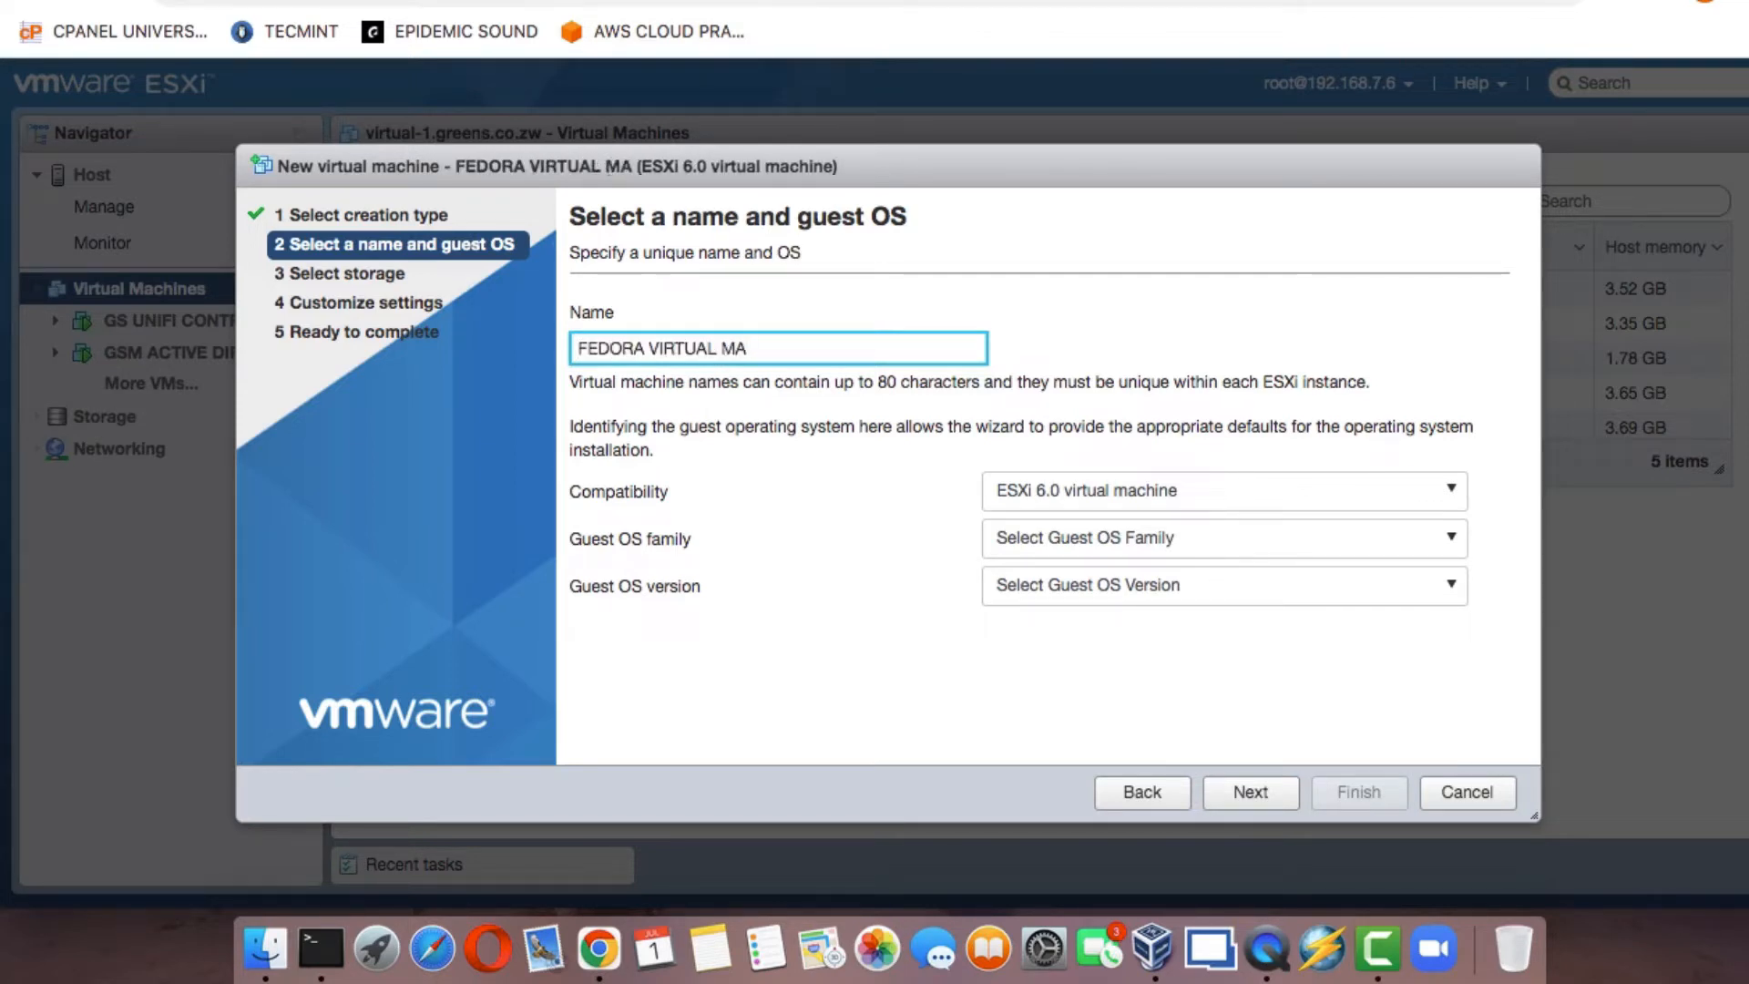
text(CHINE)
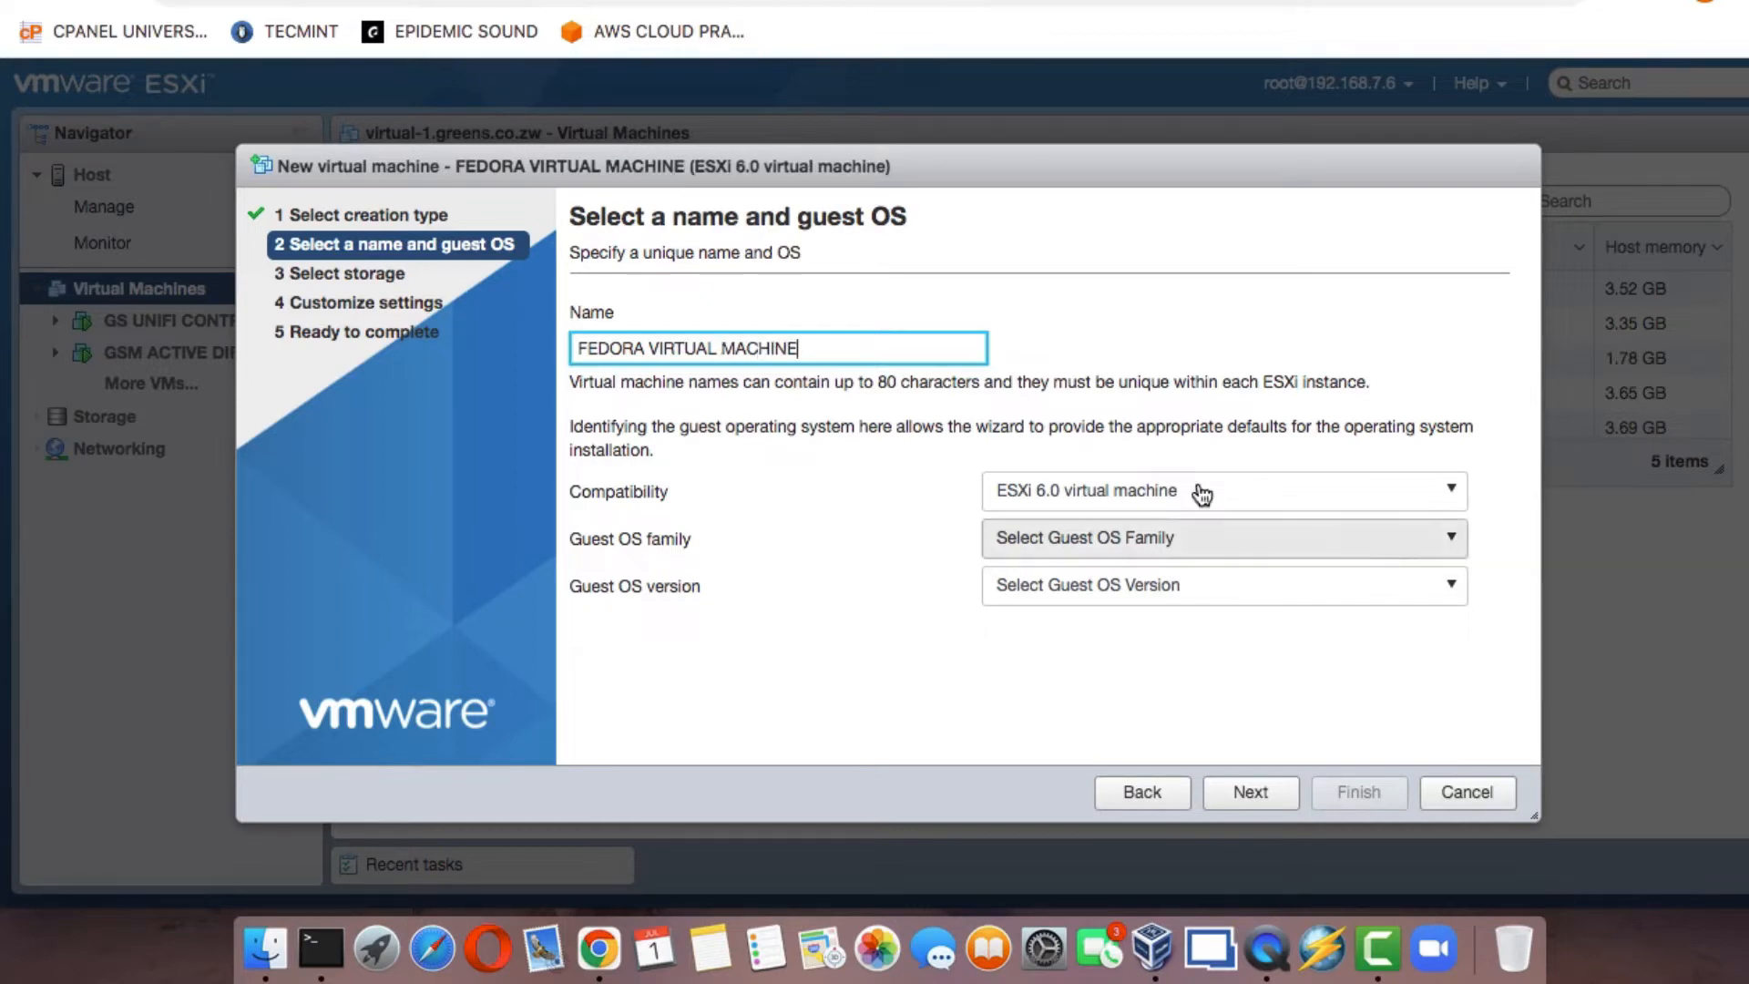
Set the guest OS family to Linux and the guest OS version to Red Hat Enterprise Linux 7 (64-bit)
click(1104, 541)
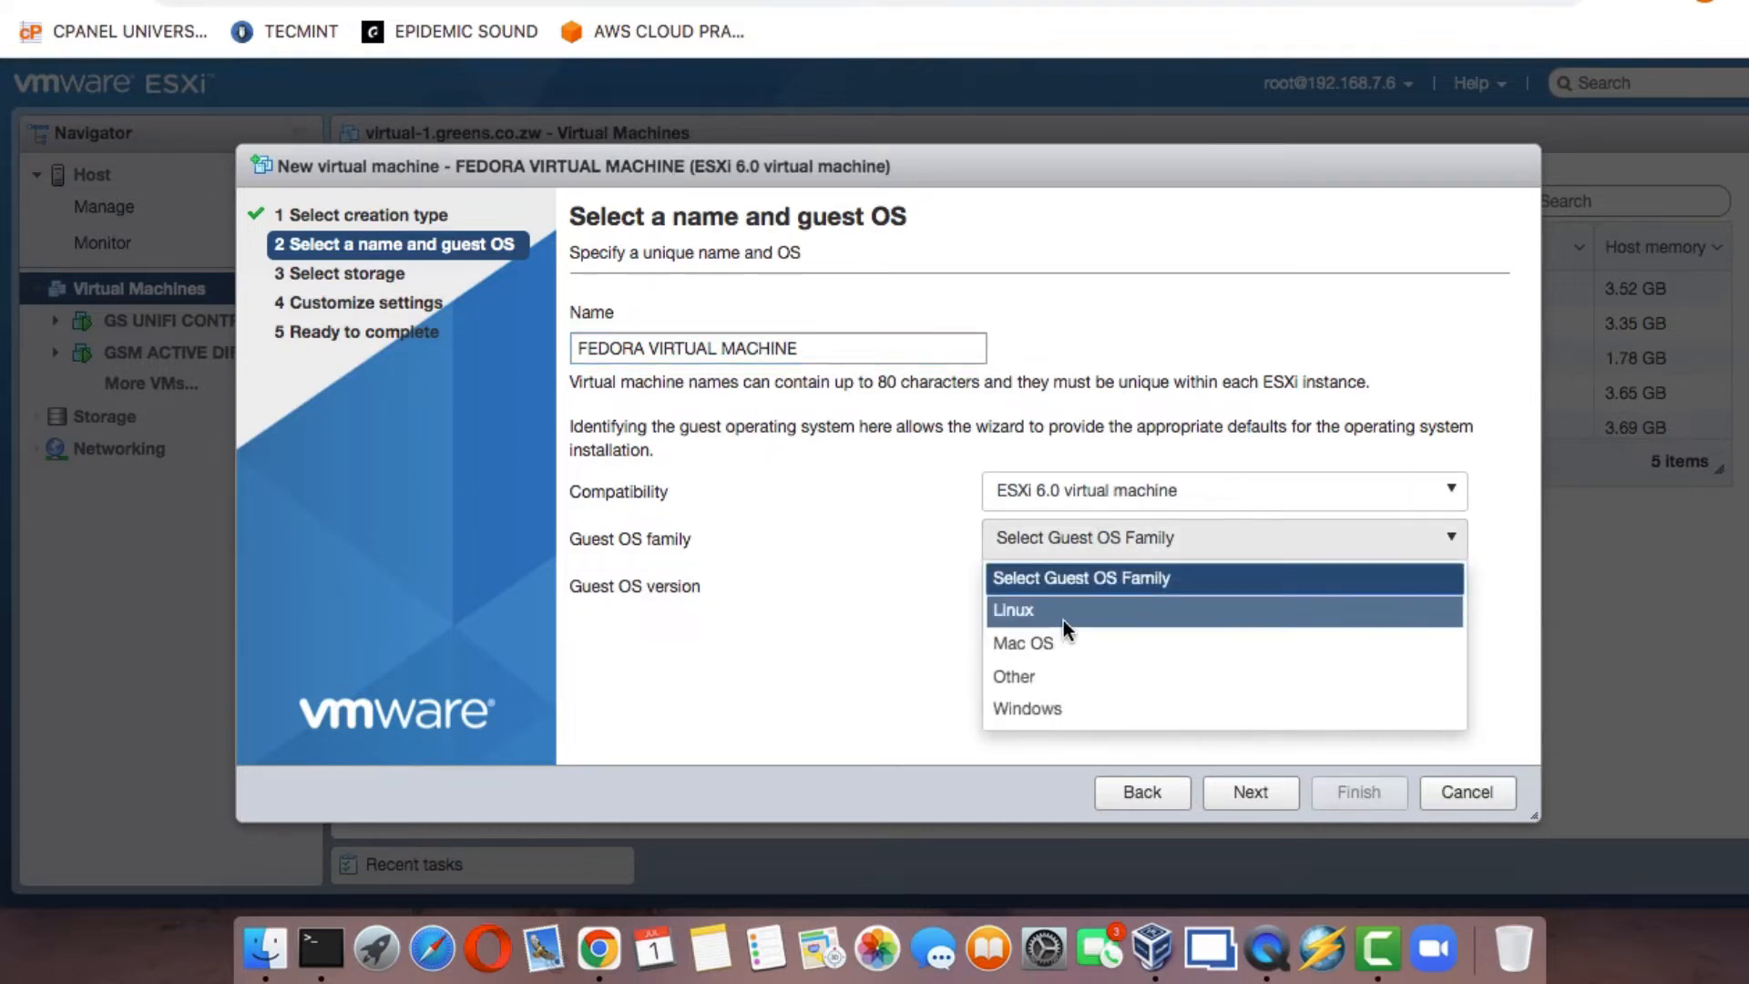
click(1061, 612)
click(1047, 587)
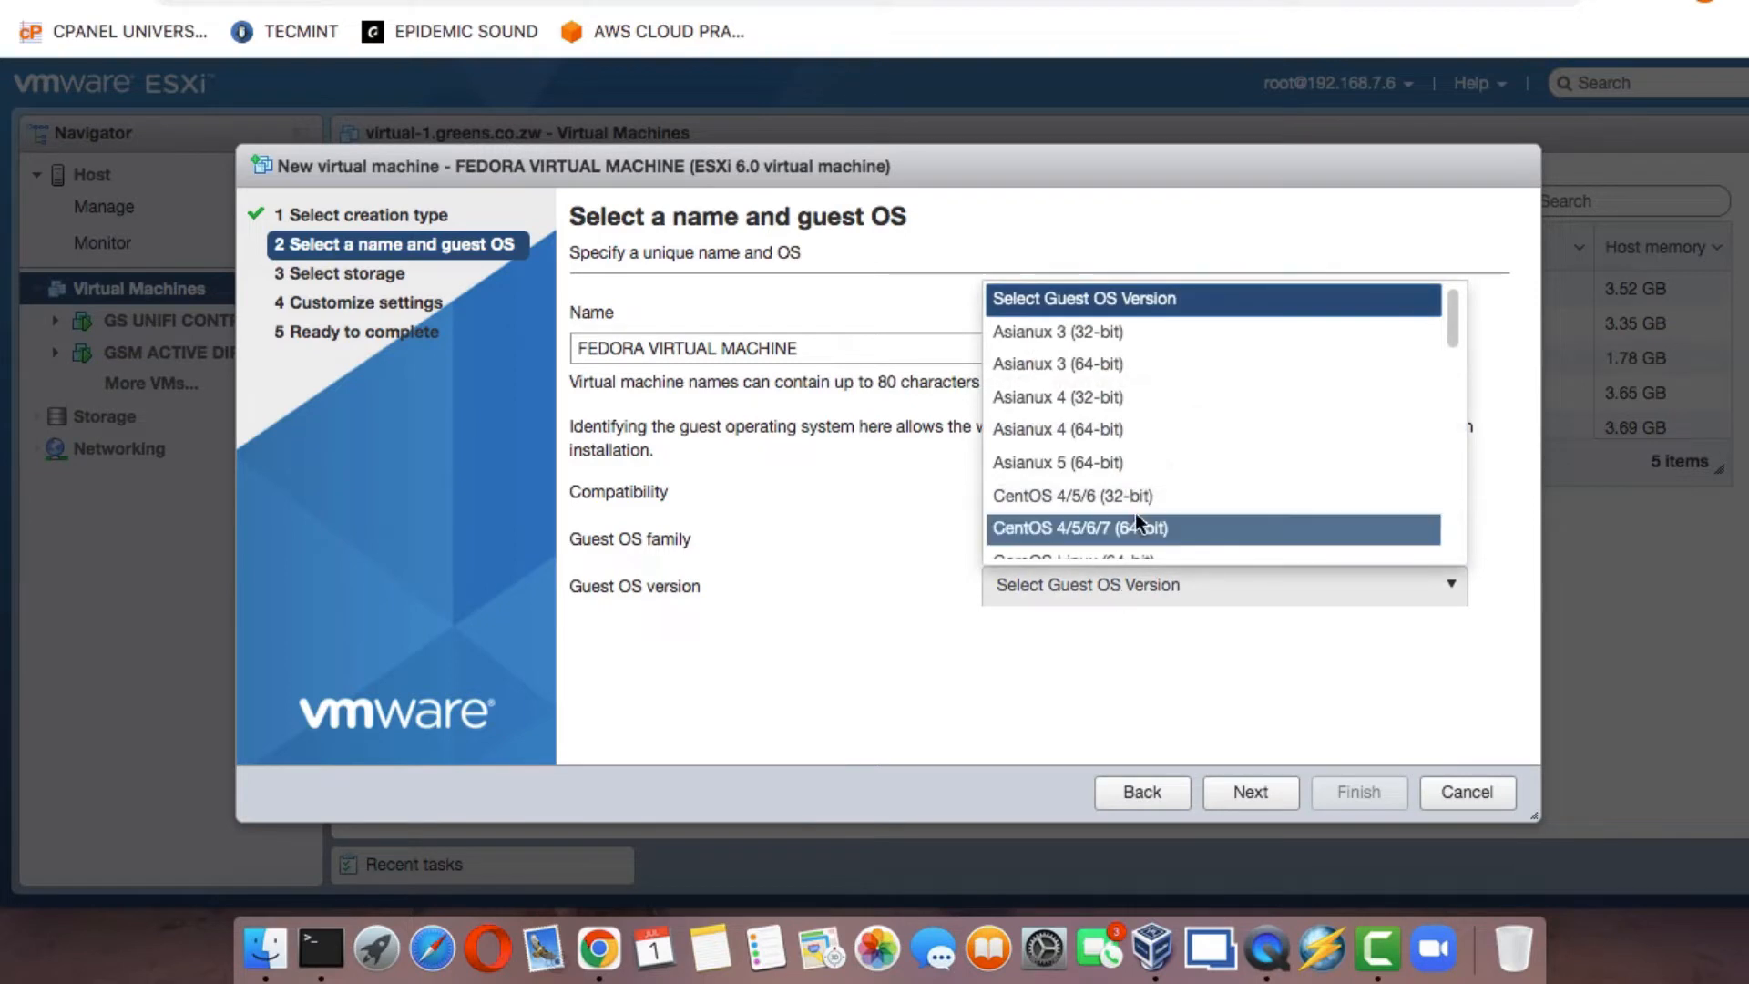
scroll(1136, 508, down, 6)
scroll(1137, 506, down, 5)
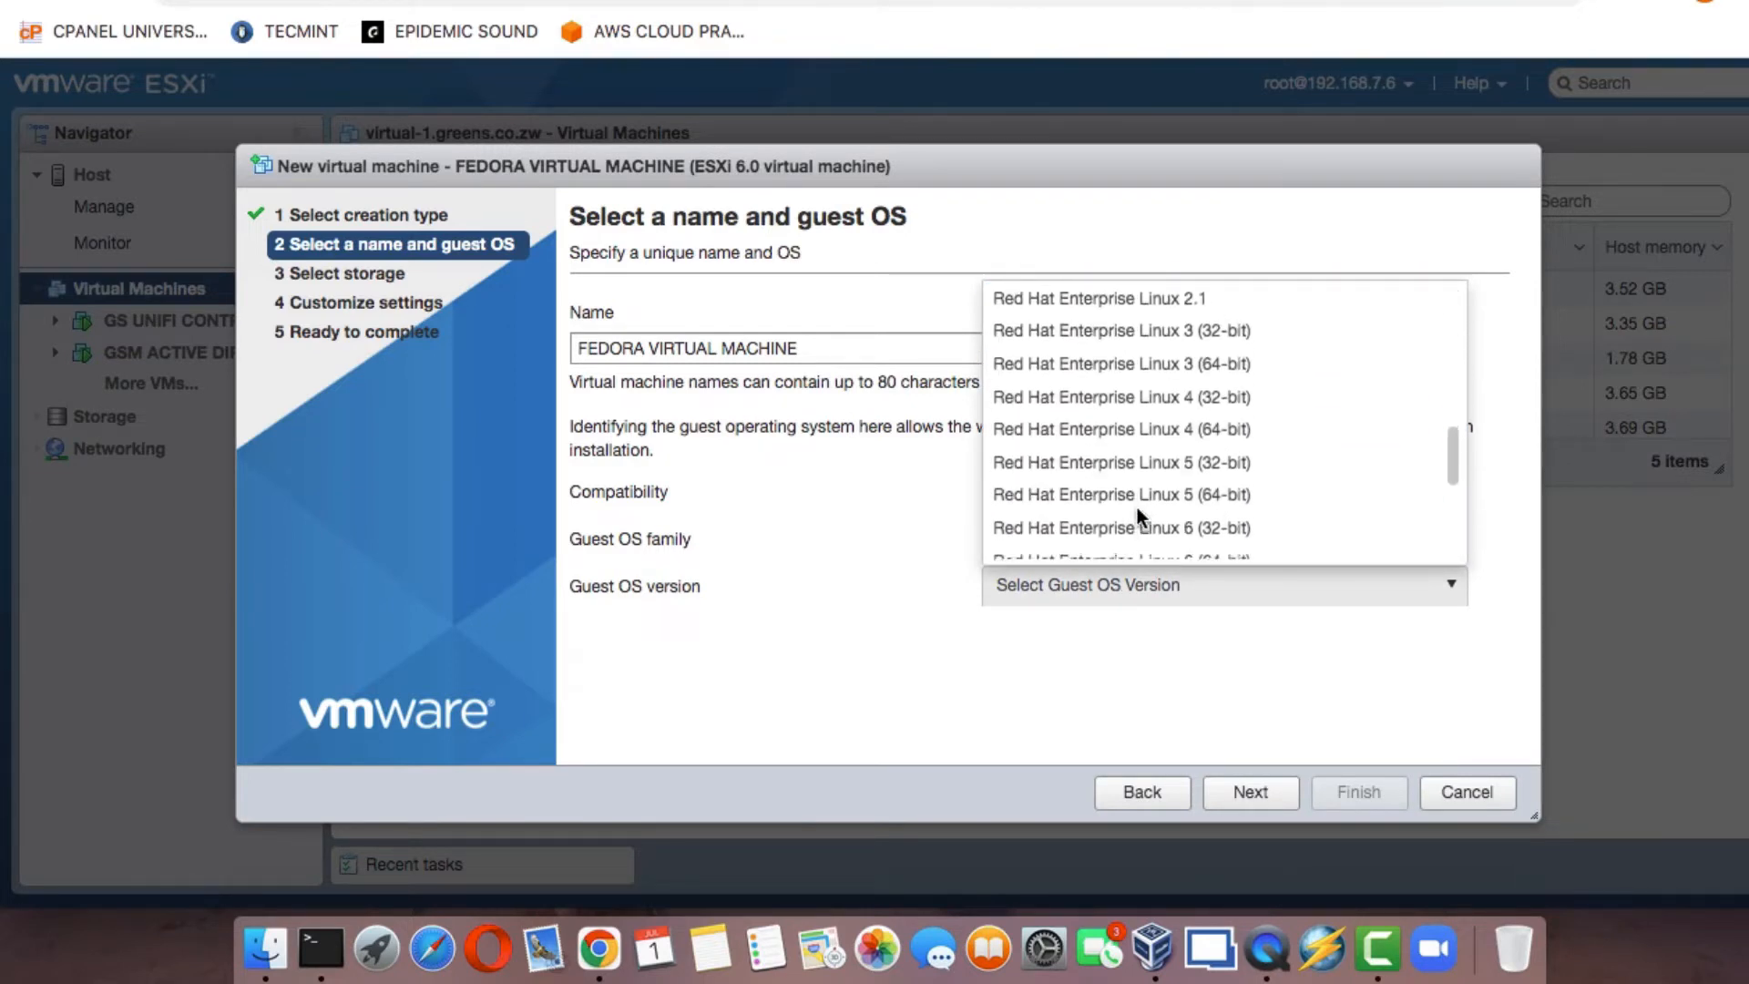
scroll(1137, 506, up, 1)
scroll(1137, 506, down, 1)
scroll(1137, 507, down, 2)
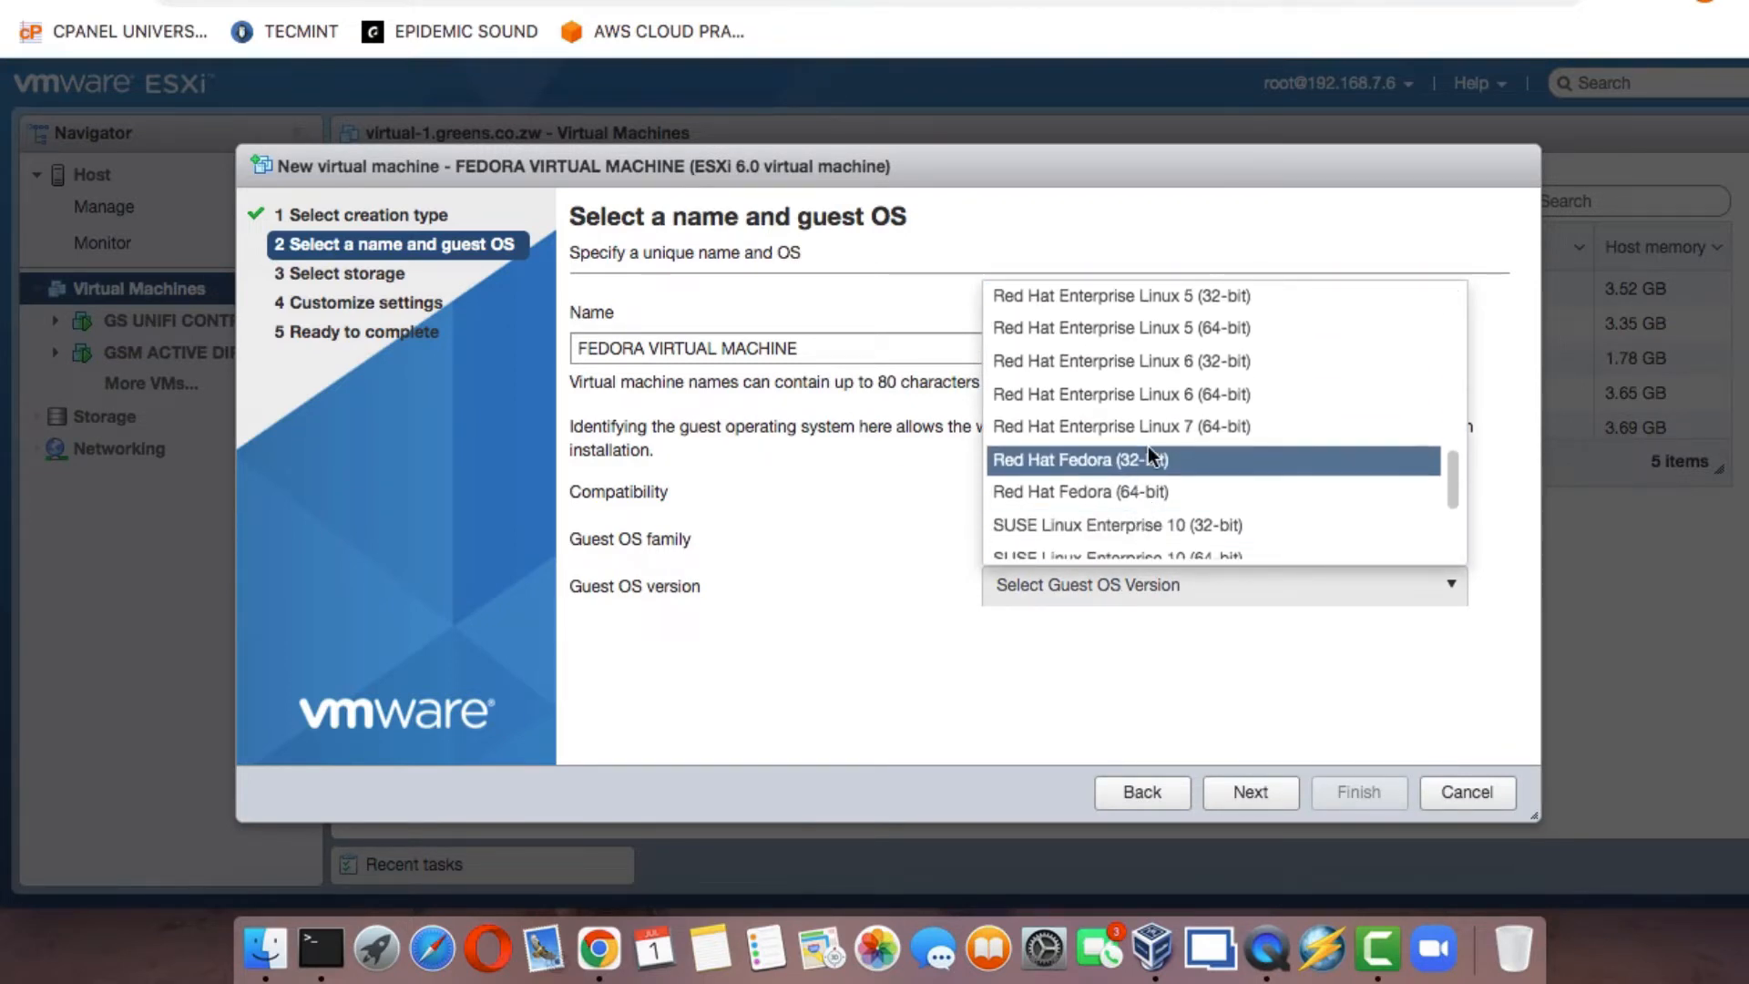
click(1143, 426)
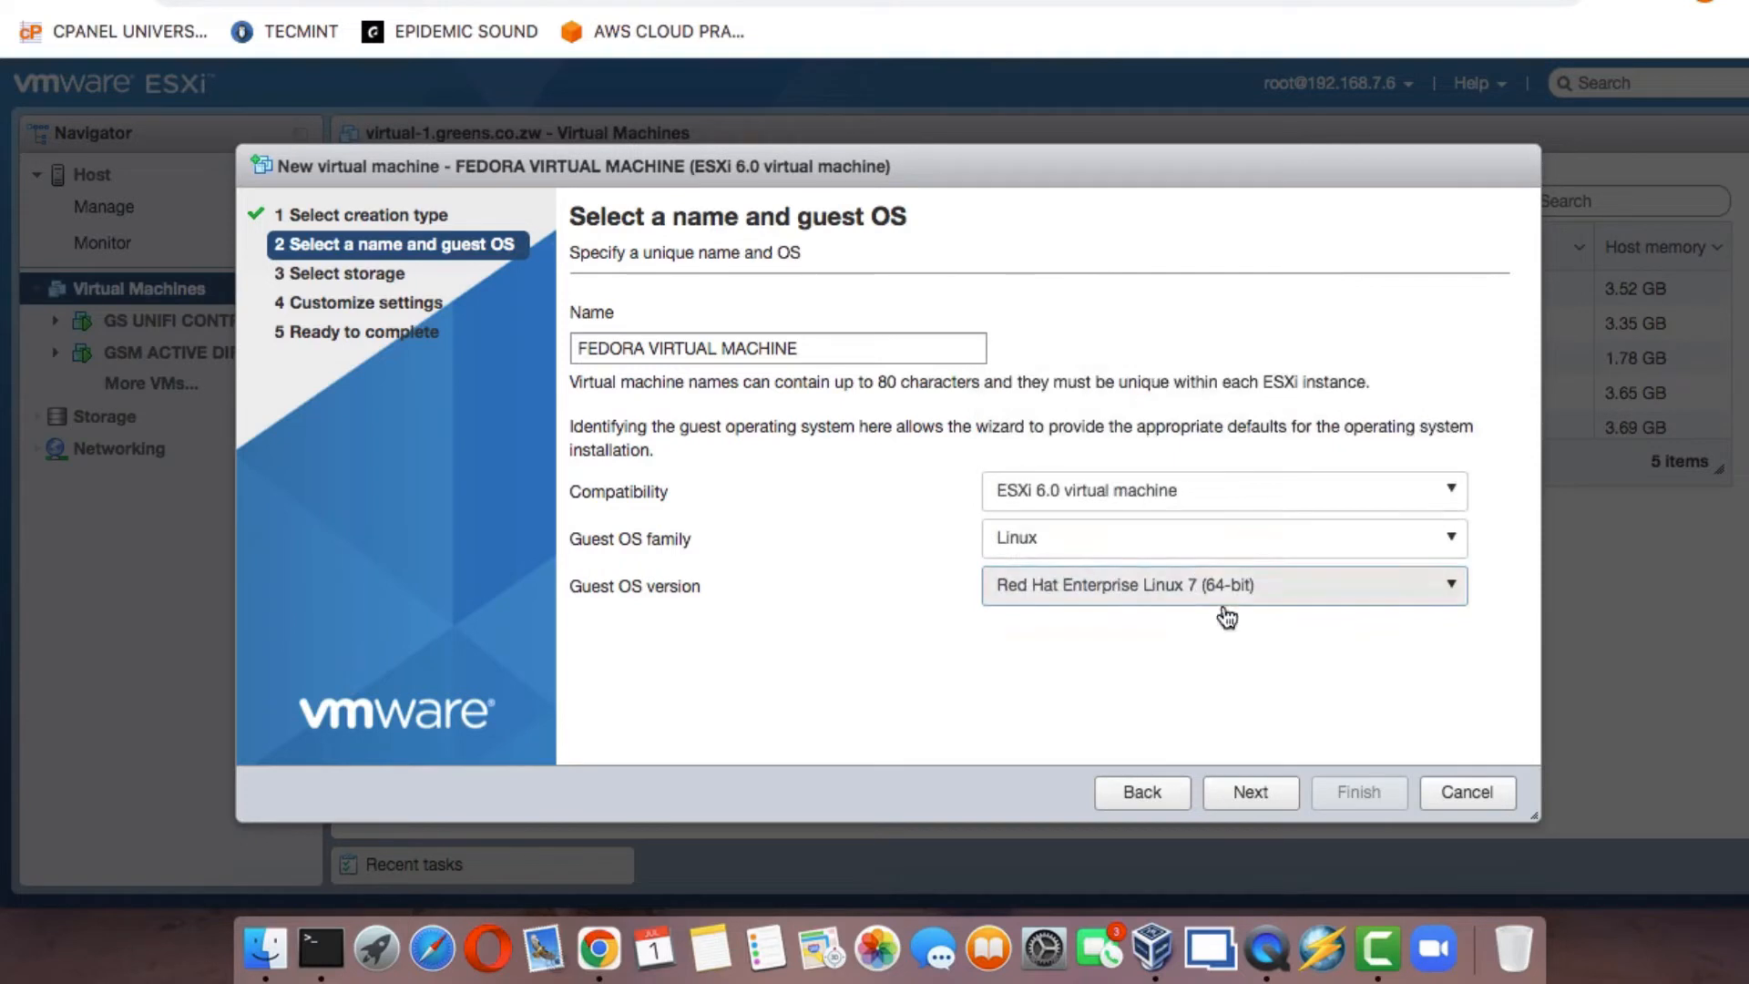
Change the guest OS version to Red Hat Fedora (64-bit) and accept datastore1 as the virtual machine's storage
click(1112, 596)
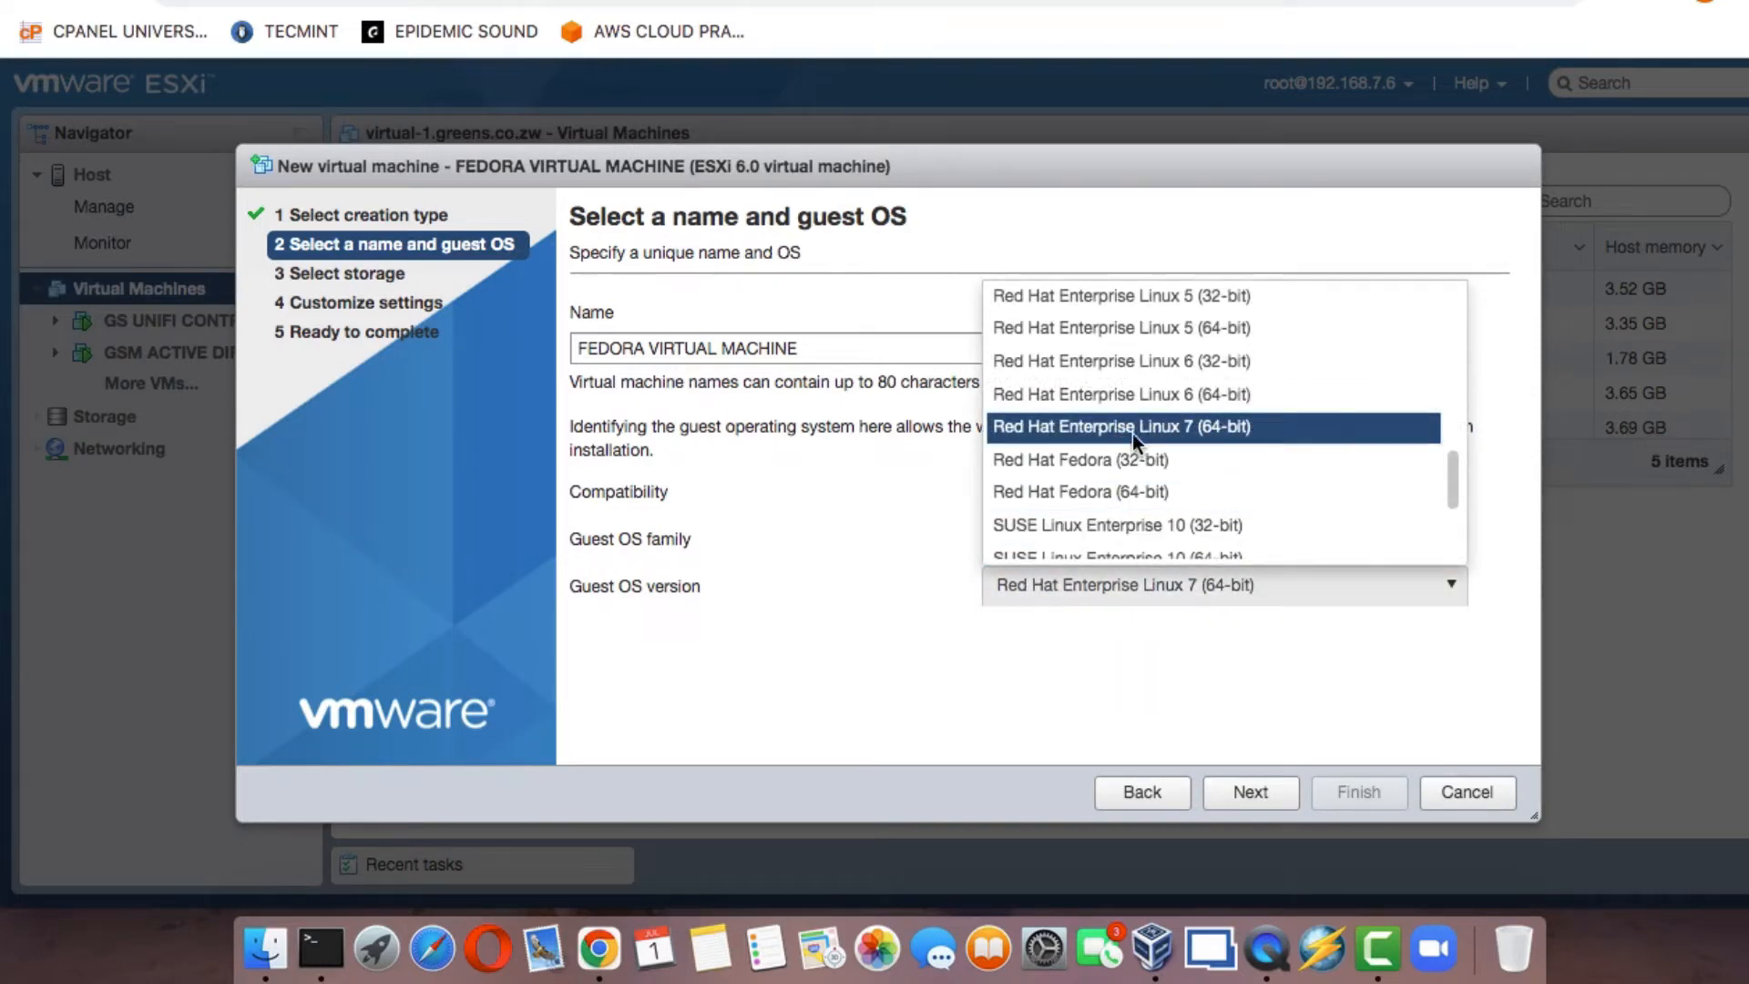
click(1132, 493)
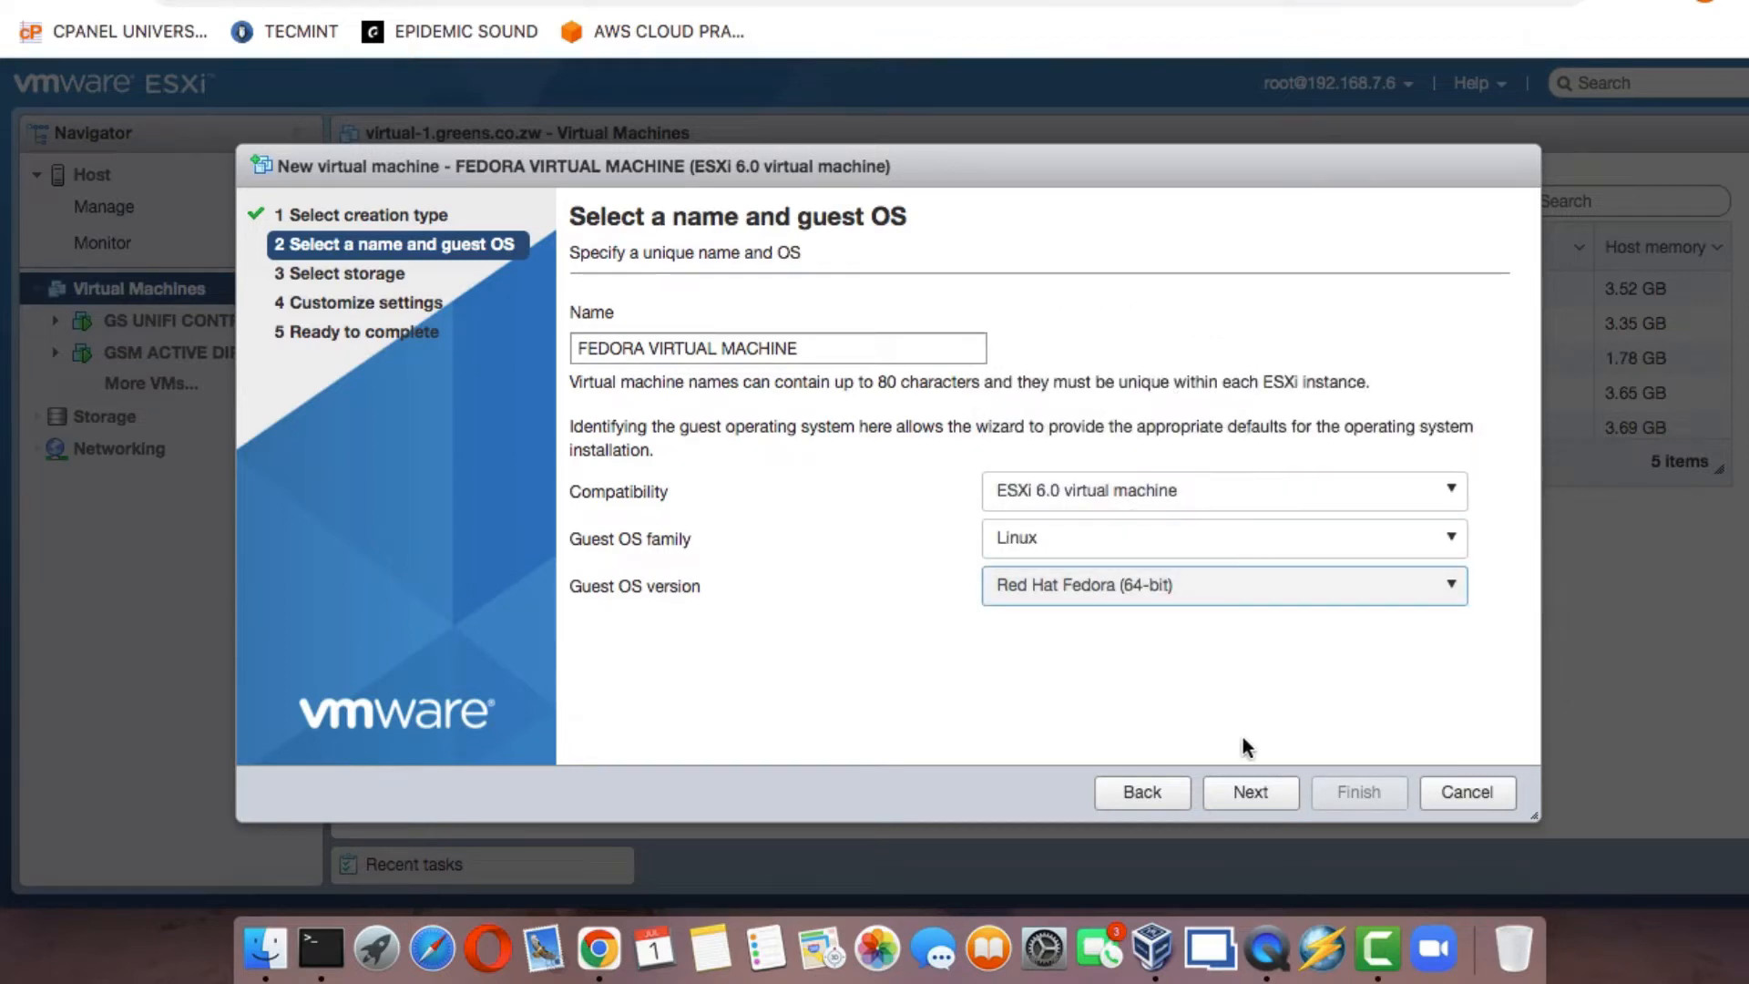
click(1251, 792)
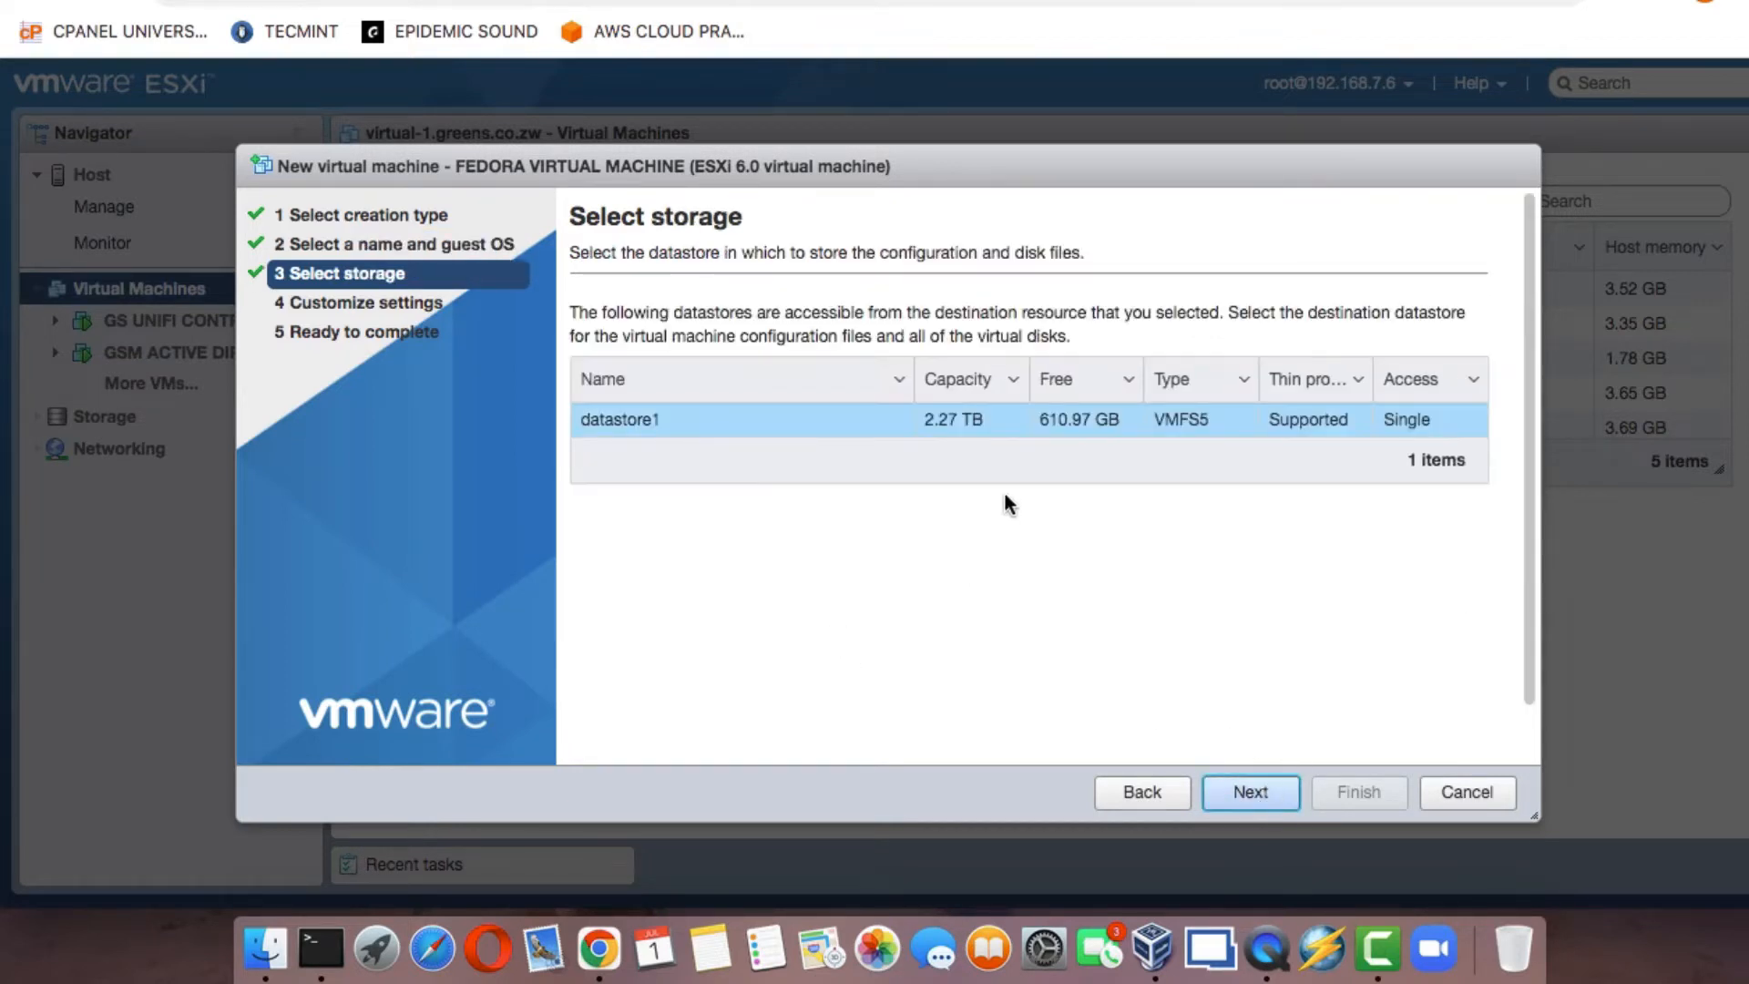
click(1250, 791)
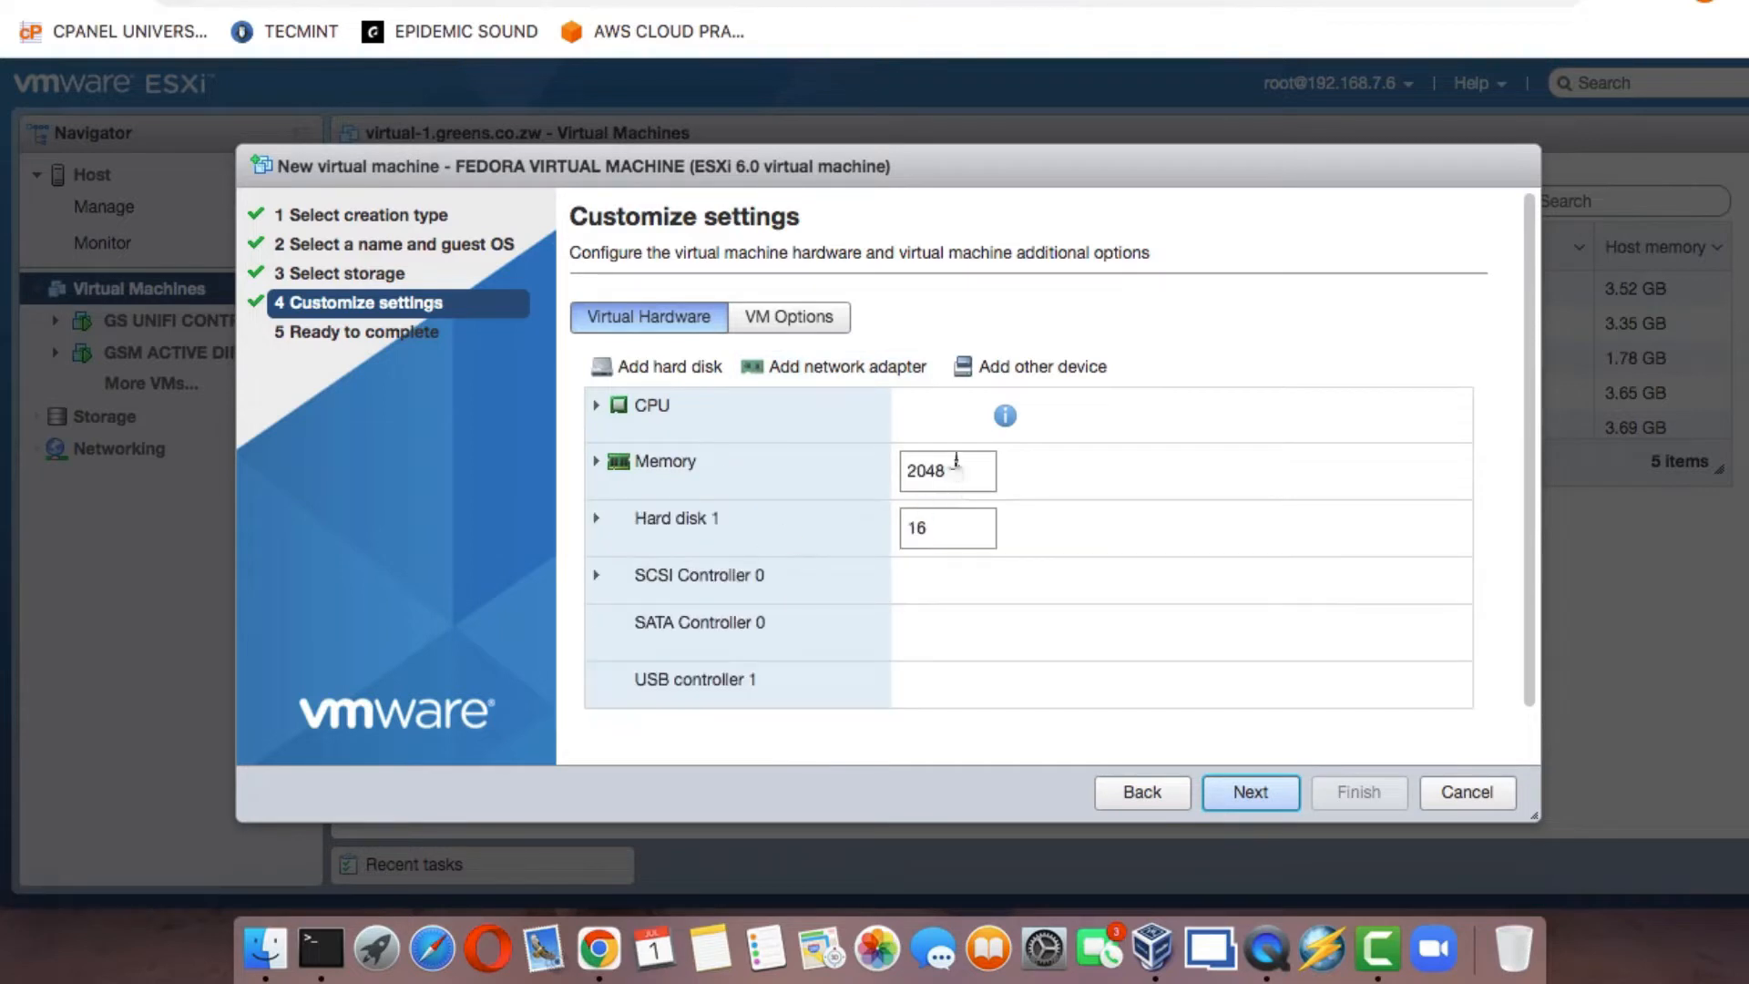
Configure the virtual machine's hardware with 4 CPUs, 4 GB of memory and a 100 GB hard disk
click(937, 416)
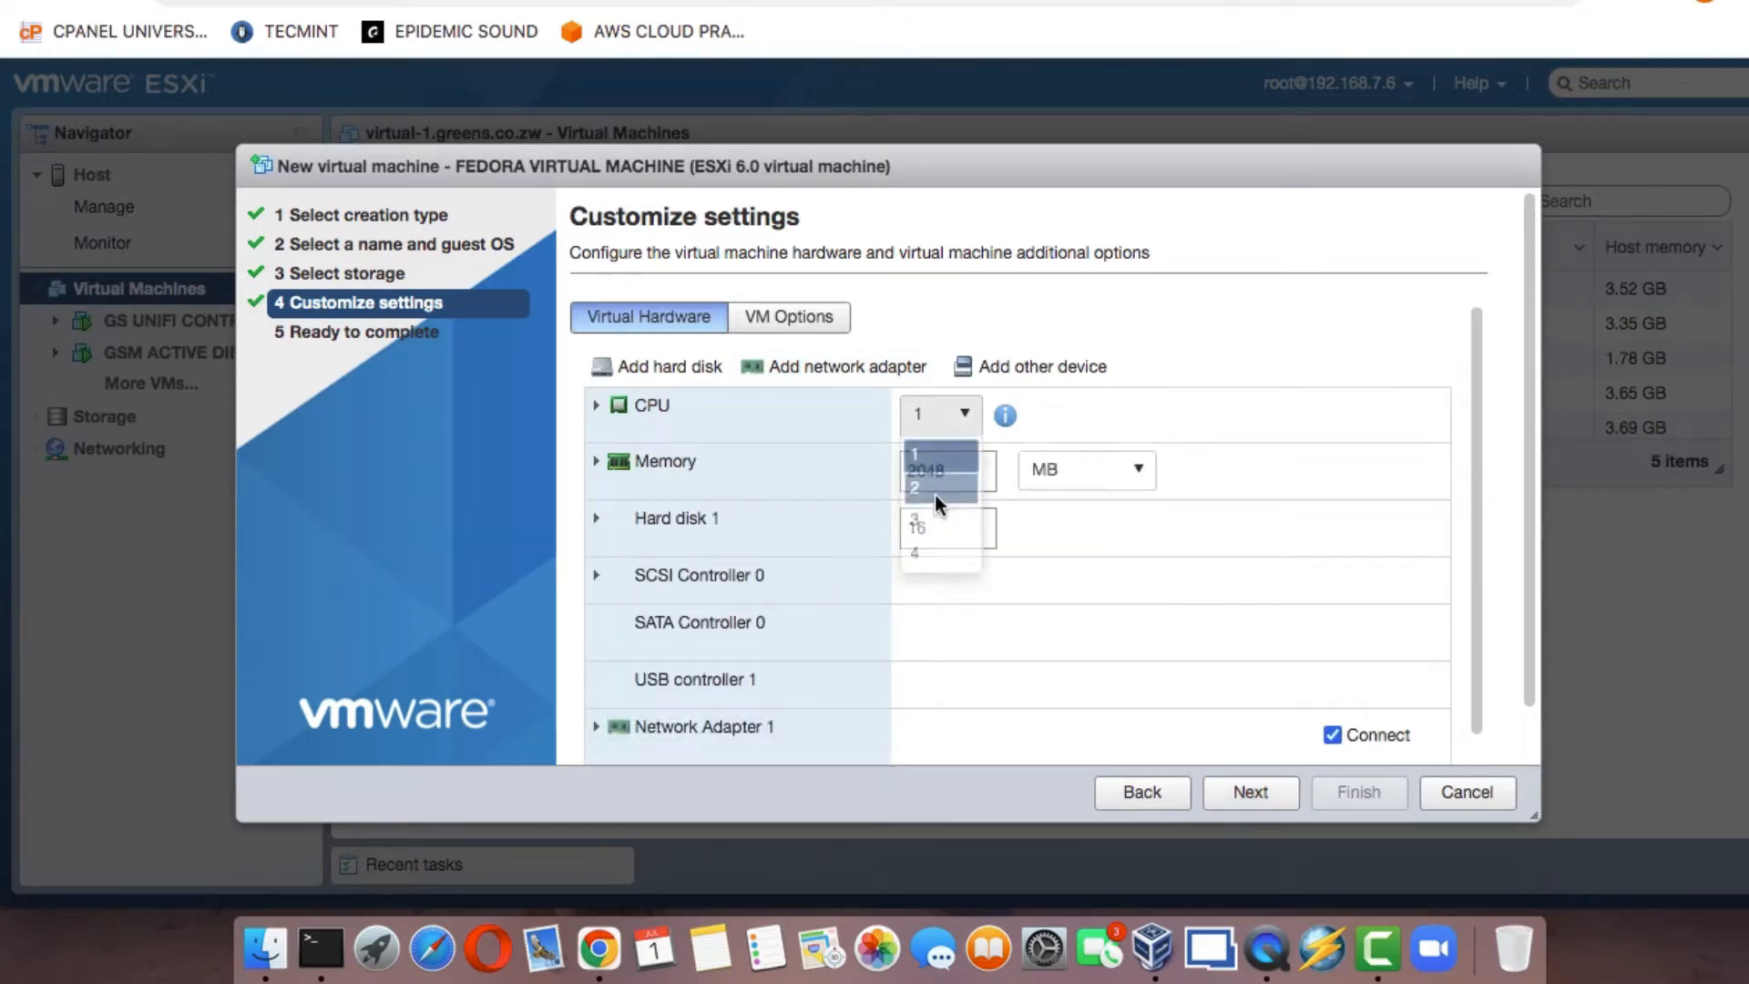
click(926, 550)
click(1085, 464)
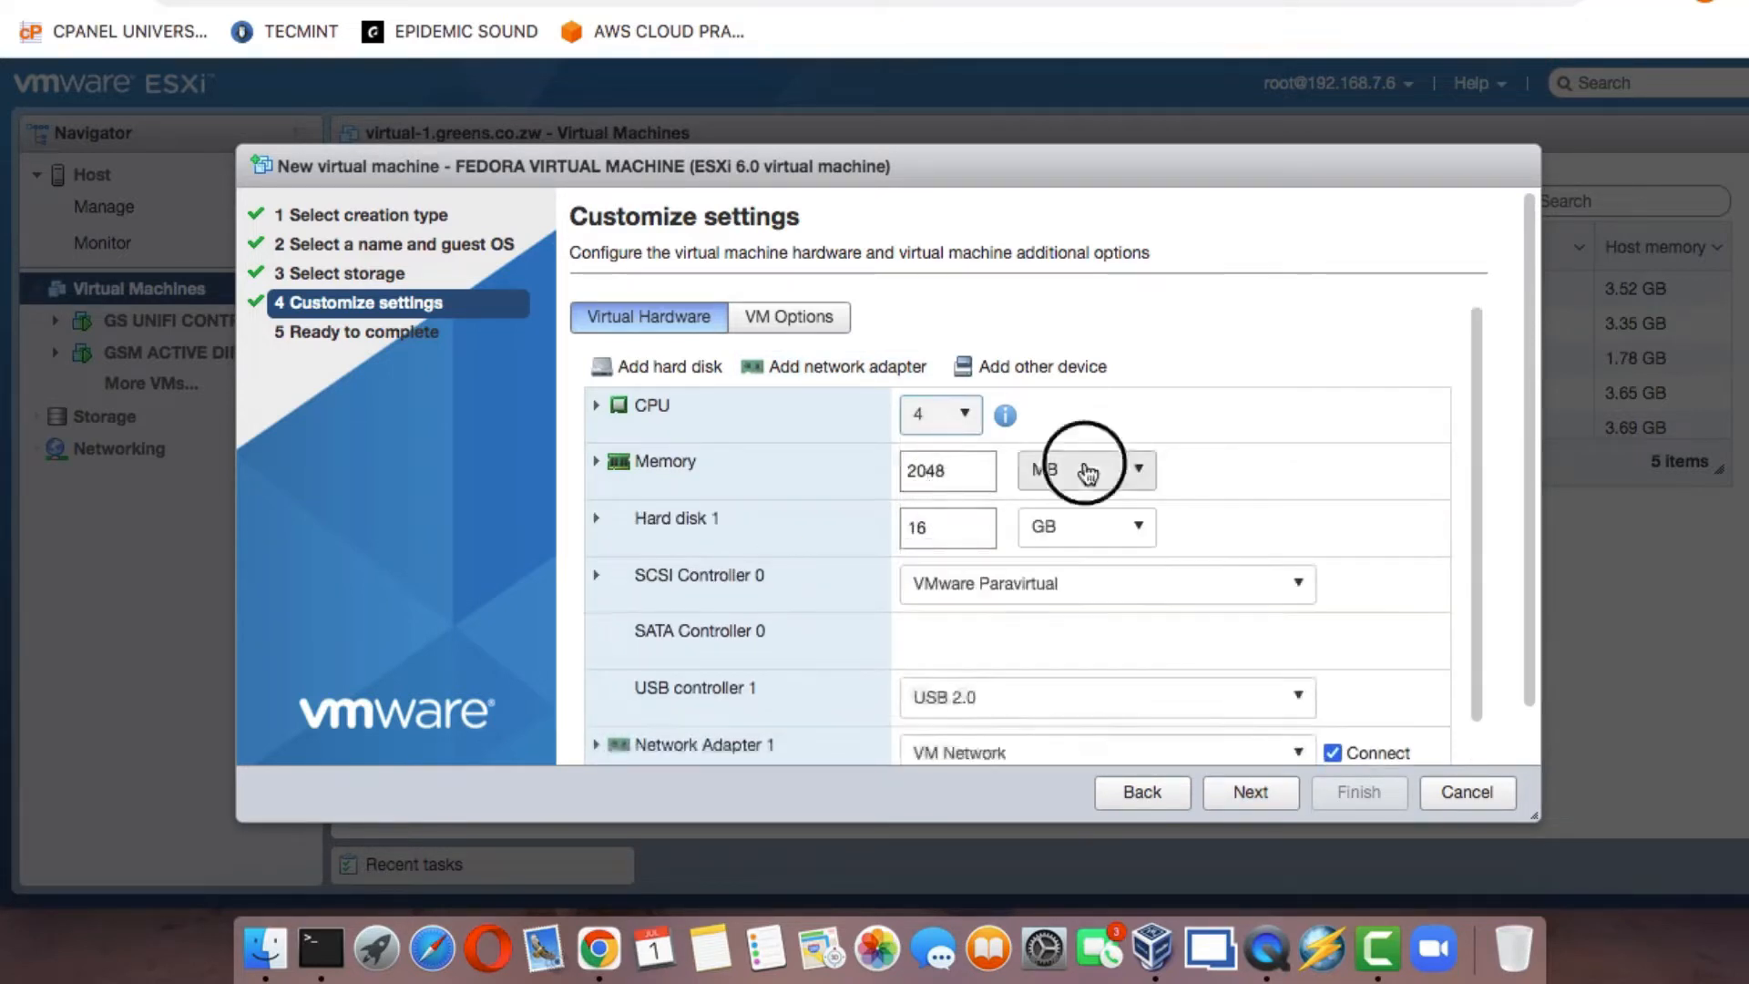
click(1047, 537)
double_click(929, 470)
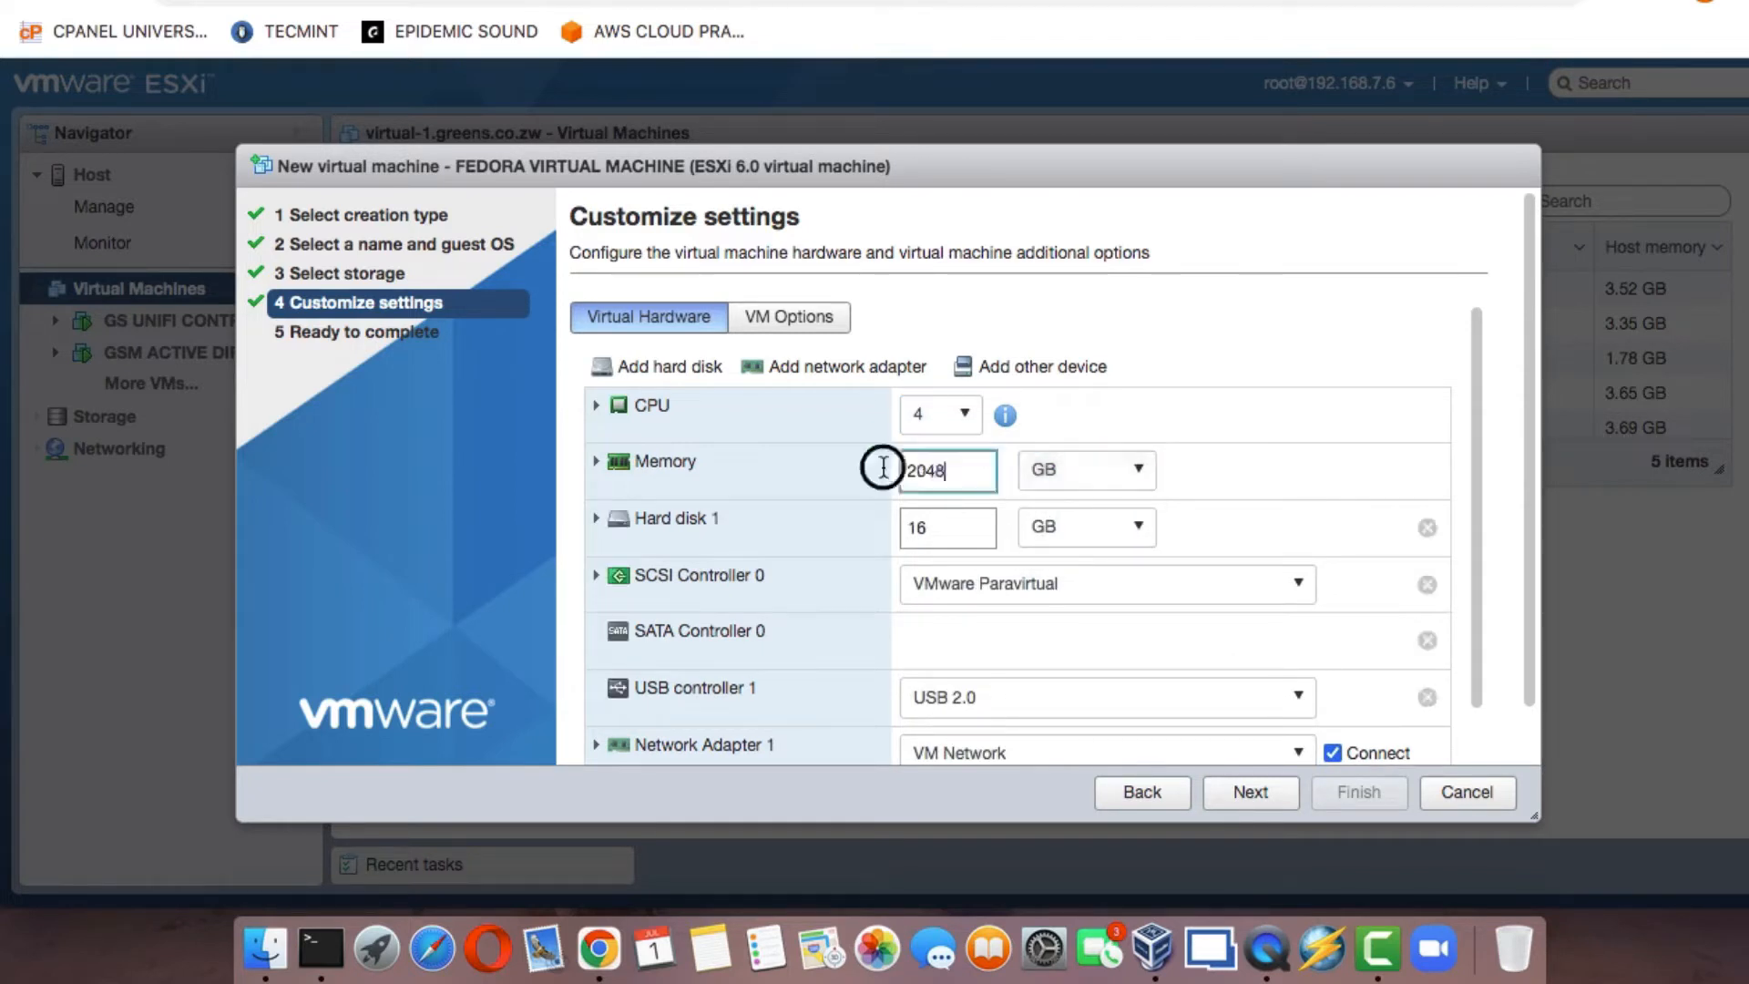
text(4)
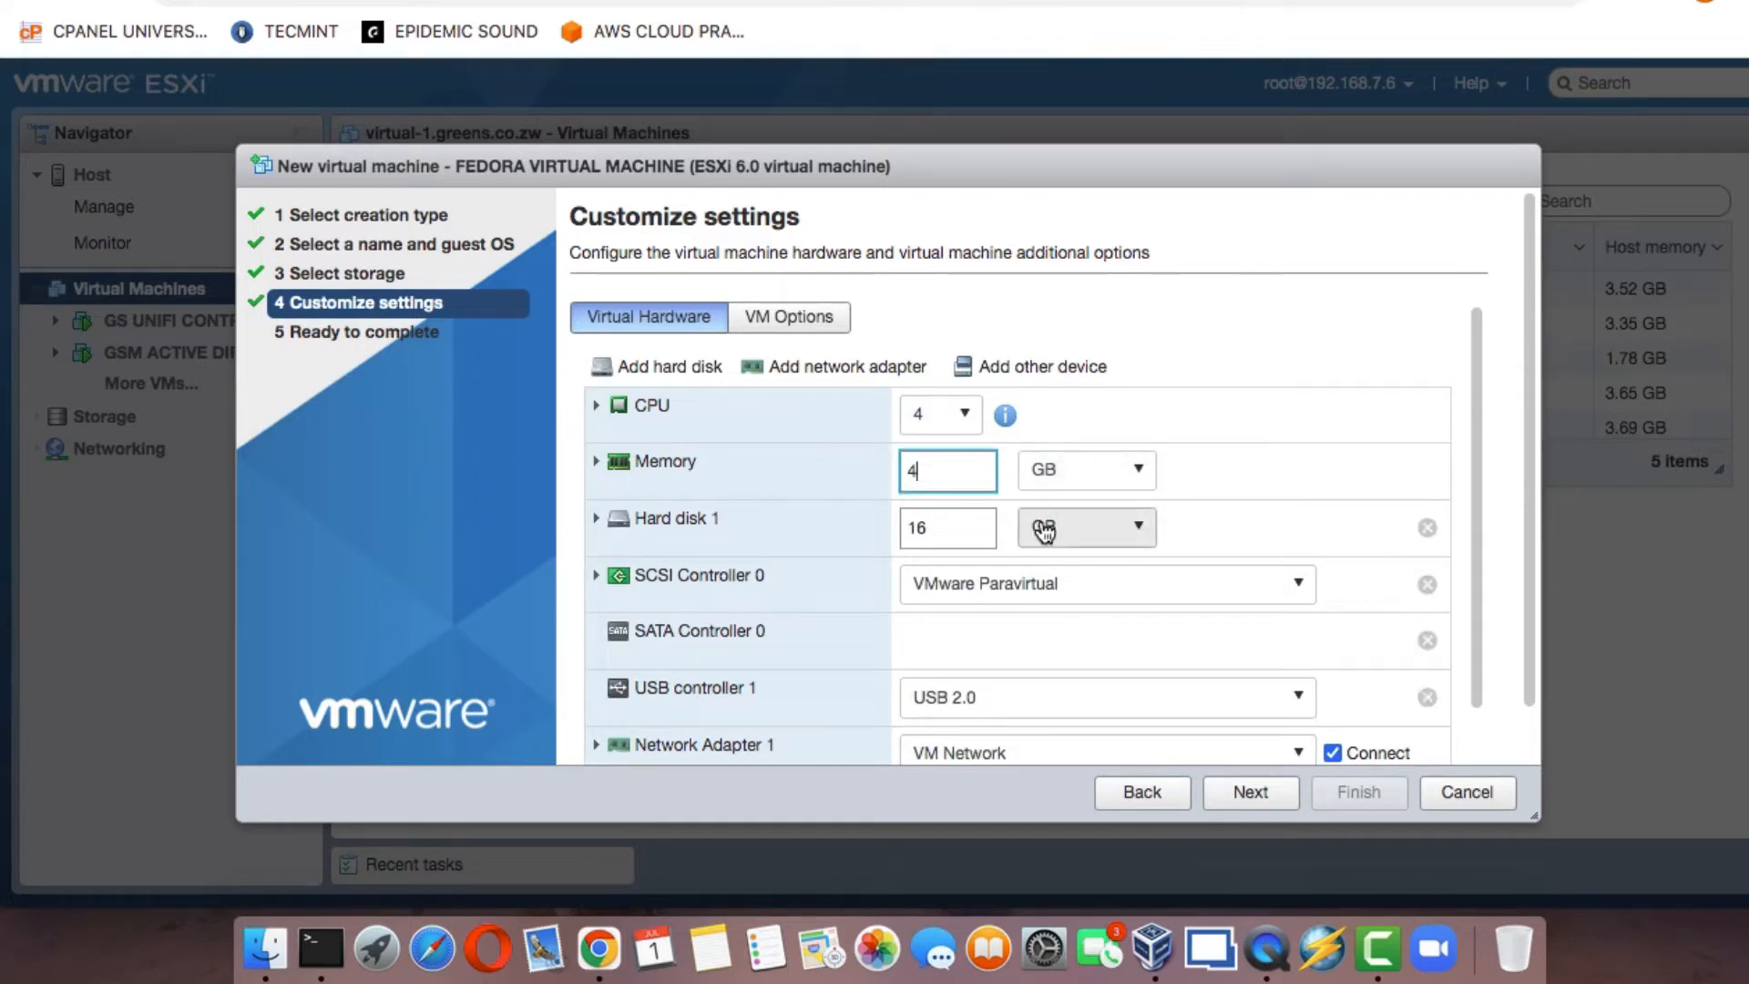
double_click(935, 526)
text(100)
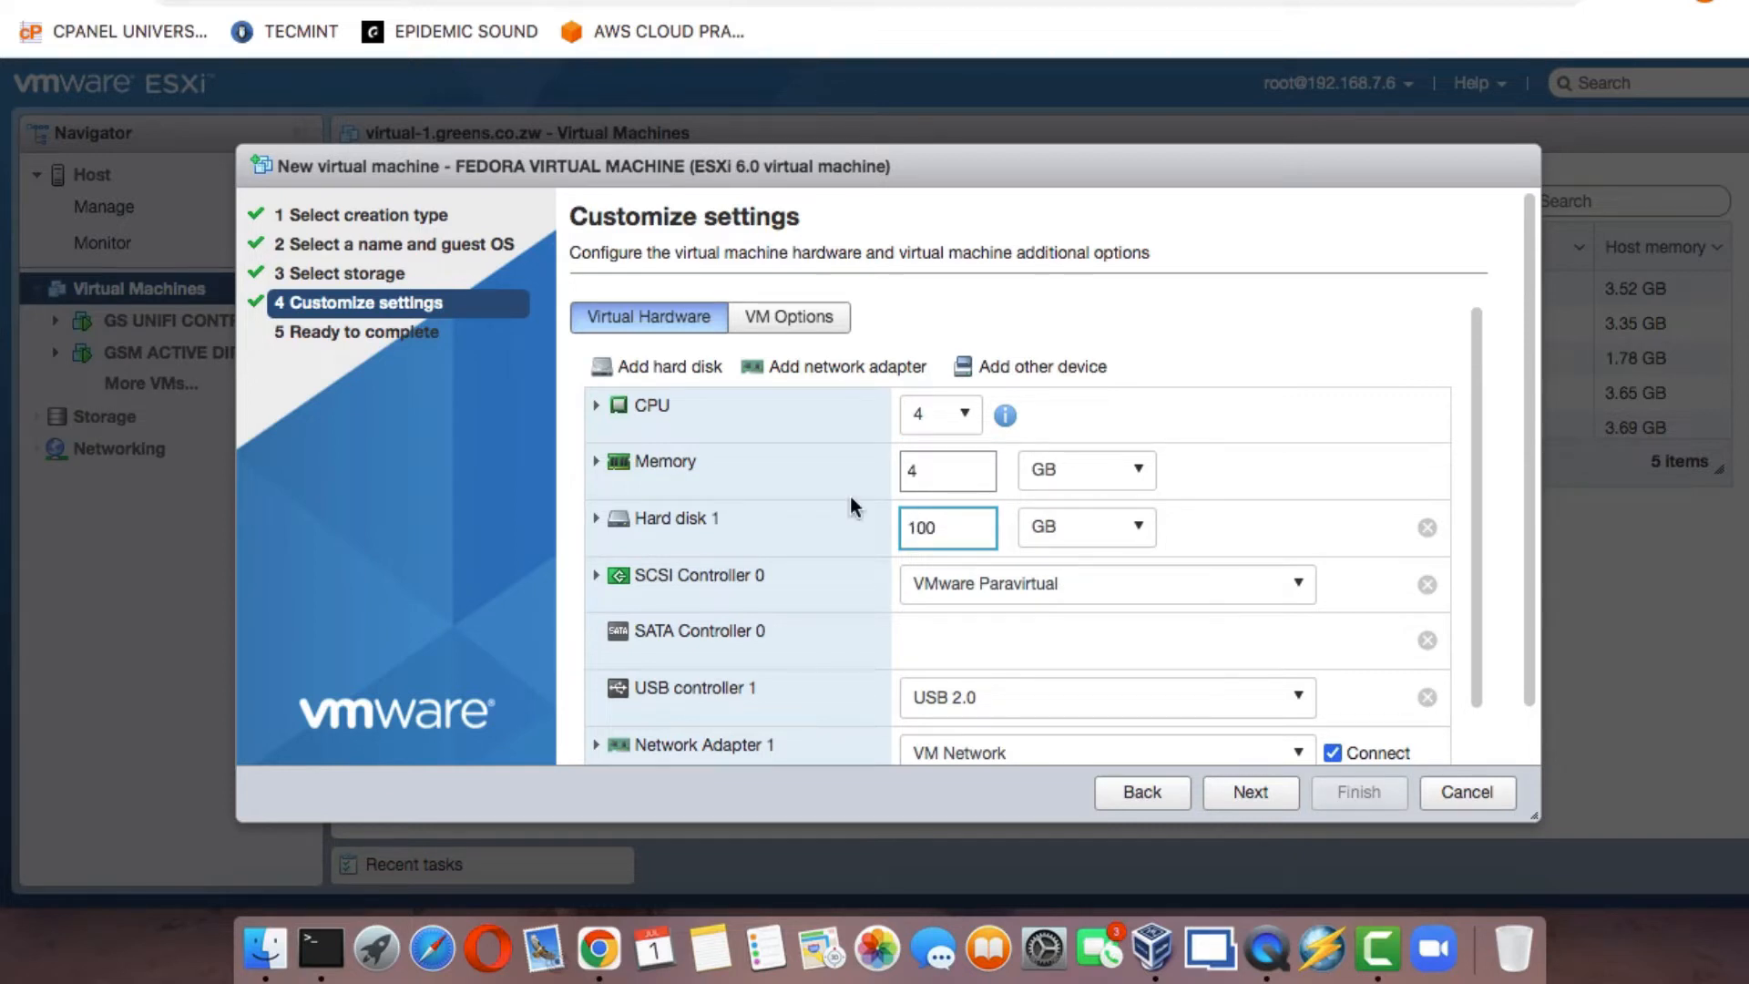
Keep the hard disk thin provisioned and load Fedora-Workstation-Live-x86_64-36-1.5.iso from the ISO FILES folder on datastore1 into CD/DVD Drive 1
click(595, 517)
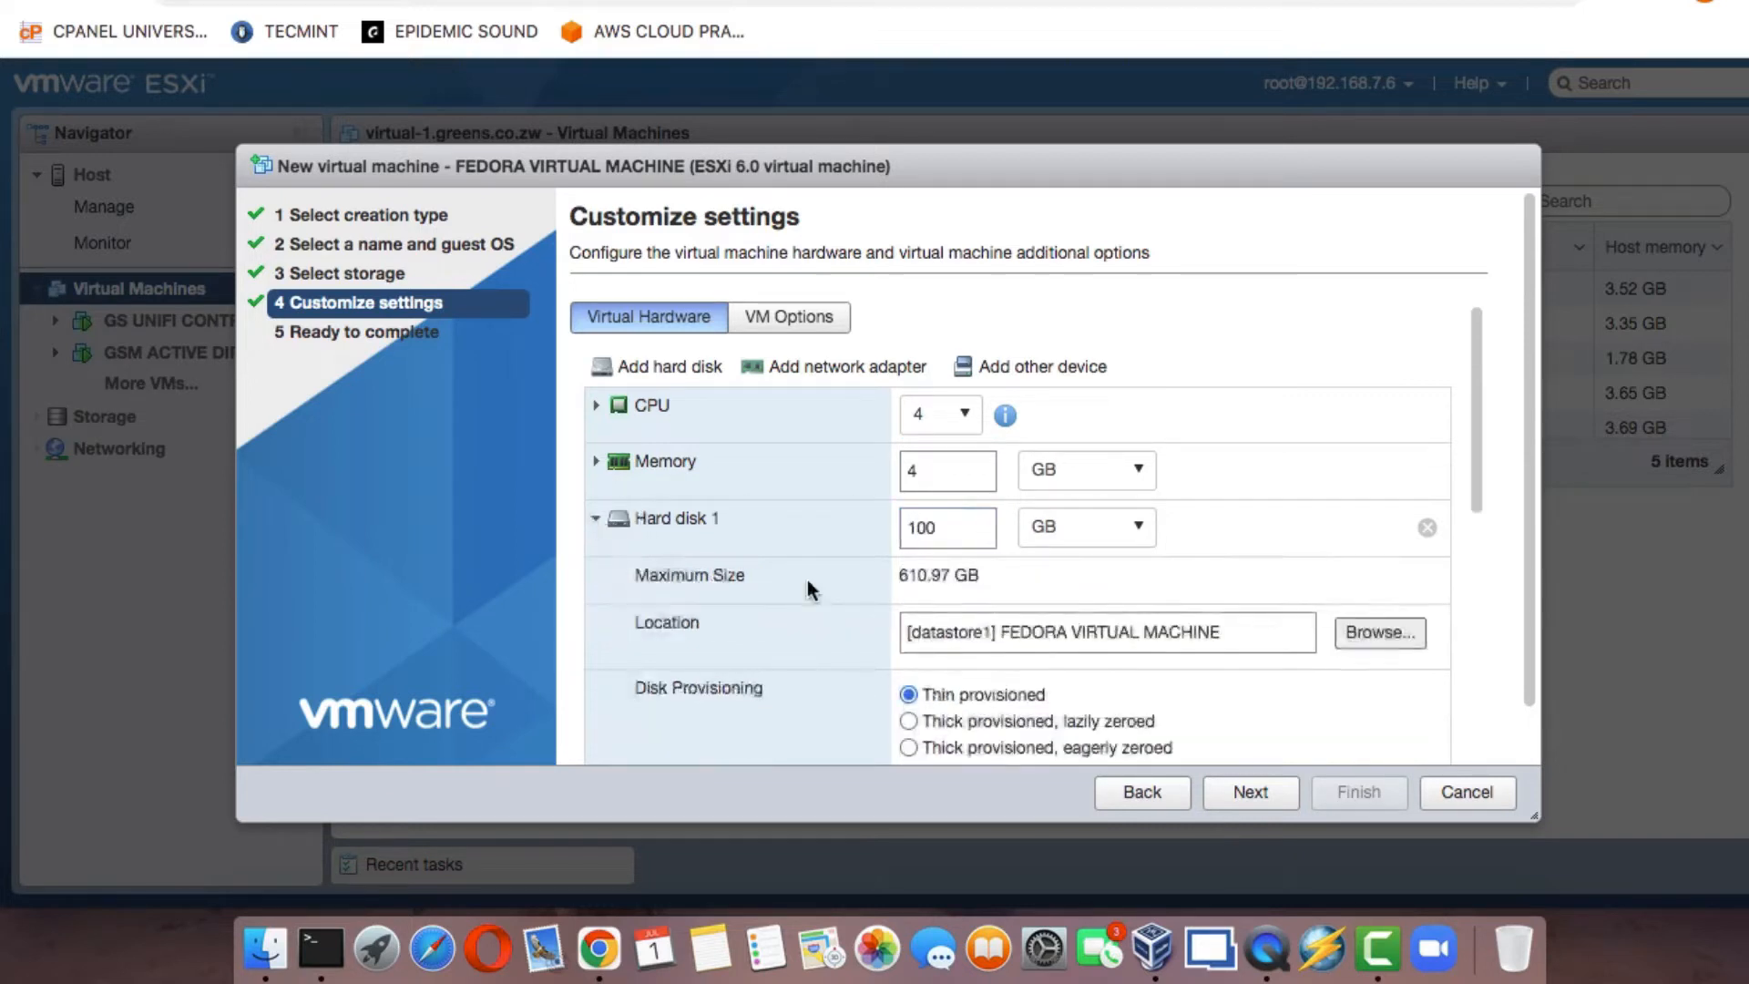
scroll(911, 715, down, 2)
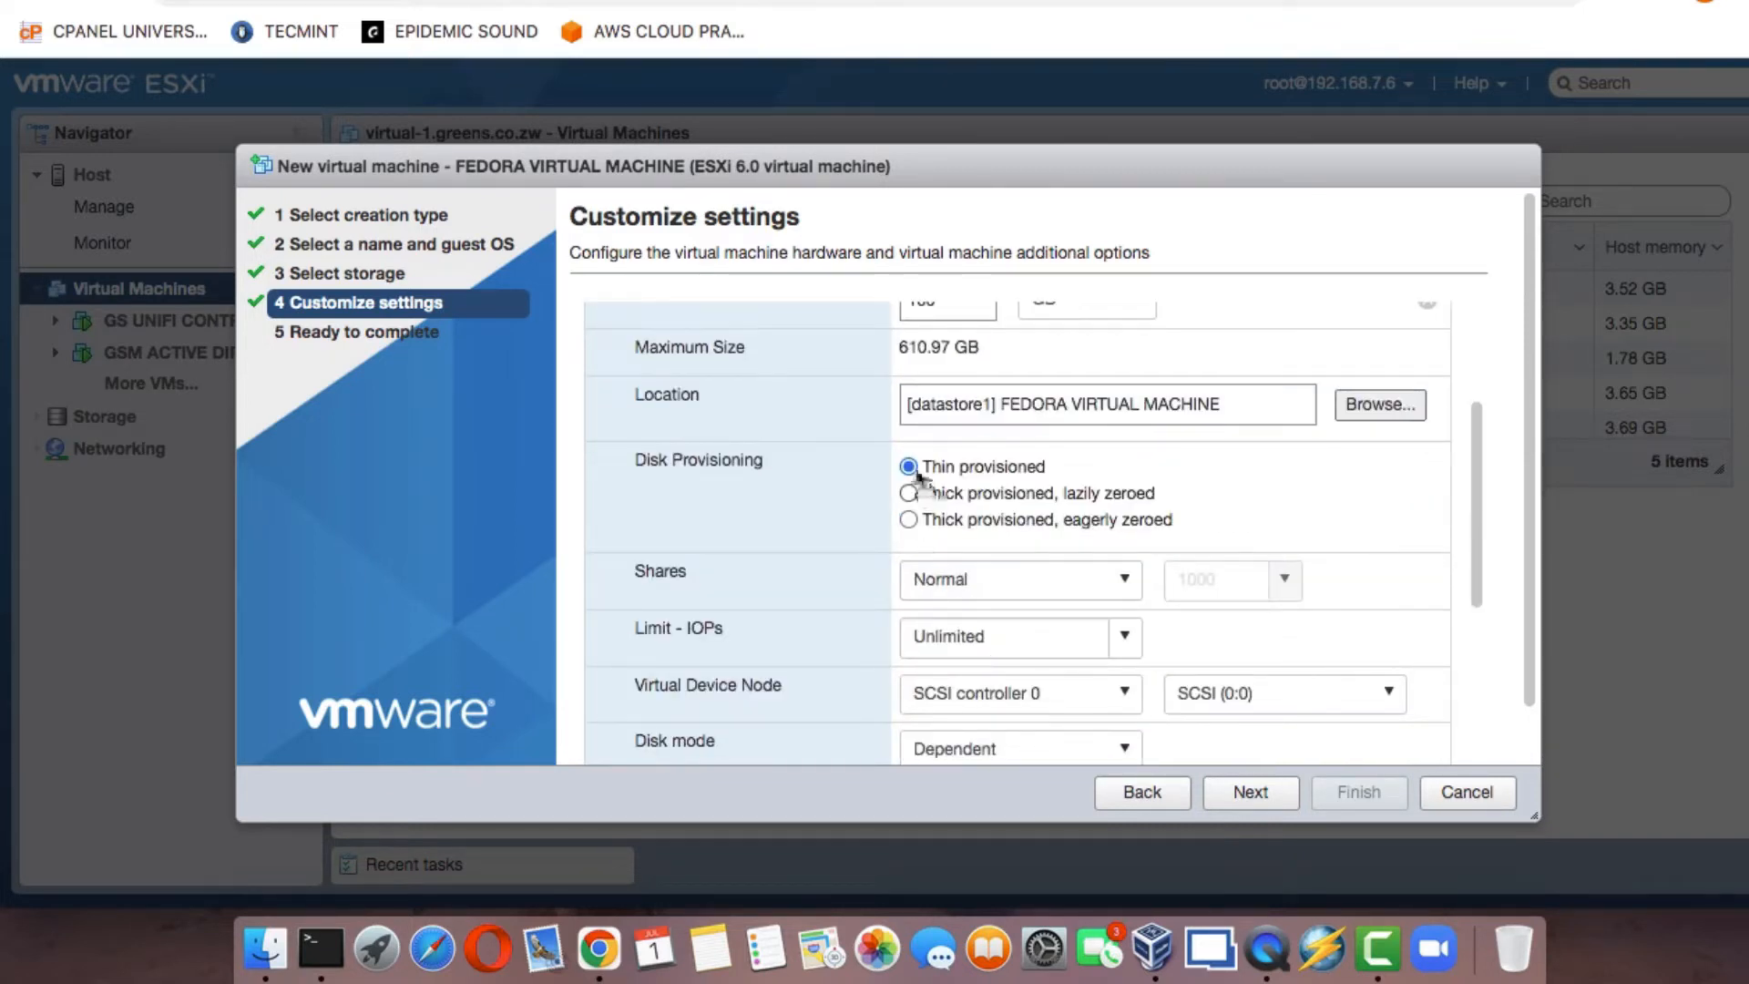
scroll(944, 653, down, 2)
scroll(943, 651, down, 5)
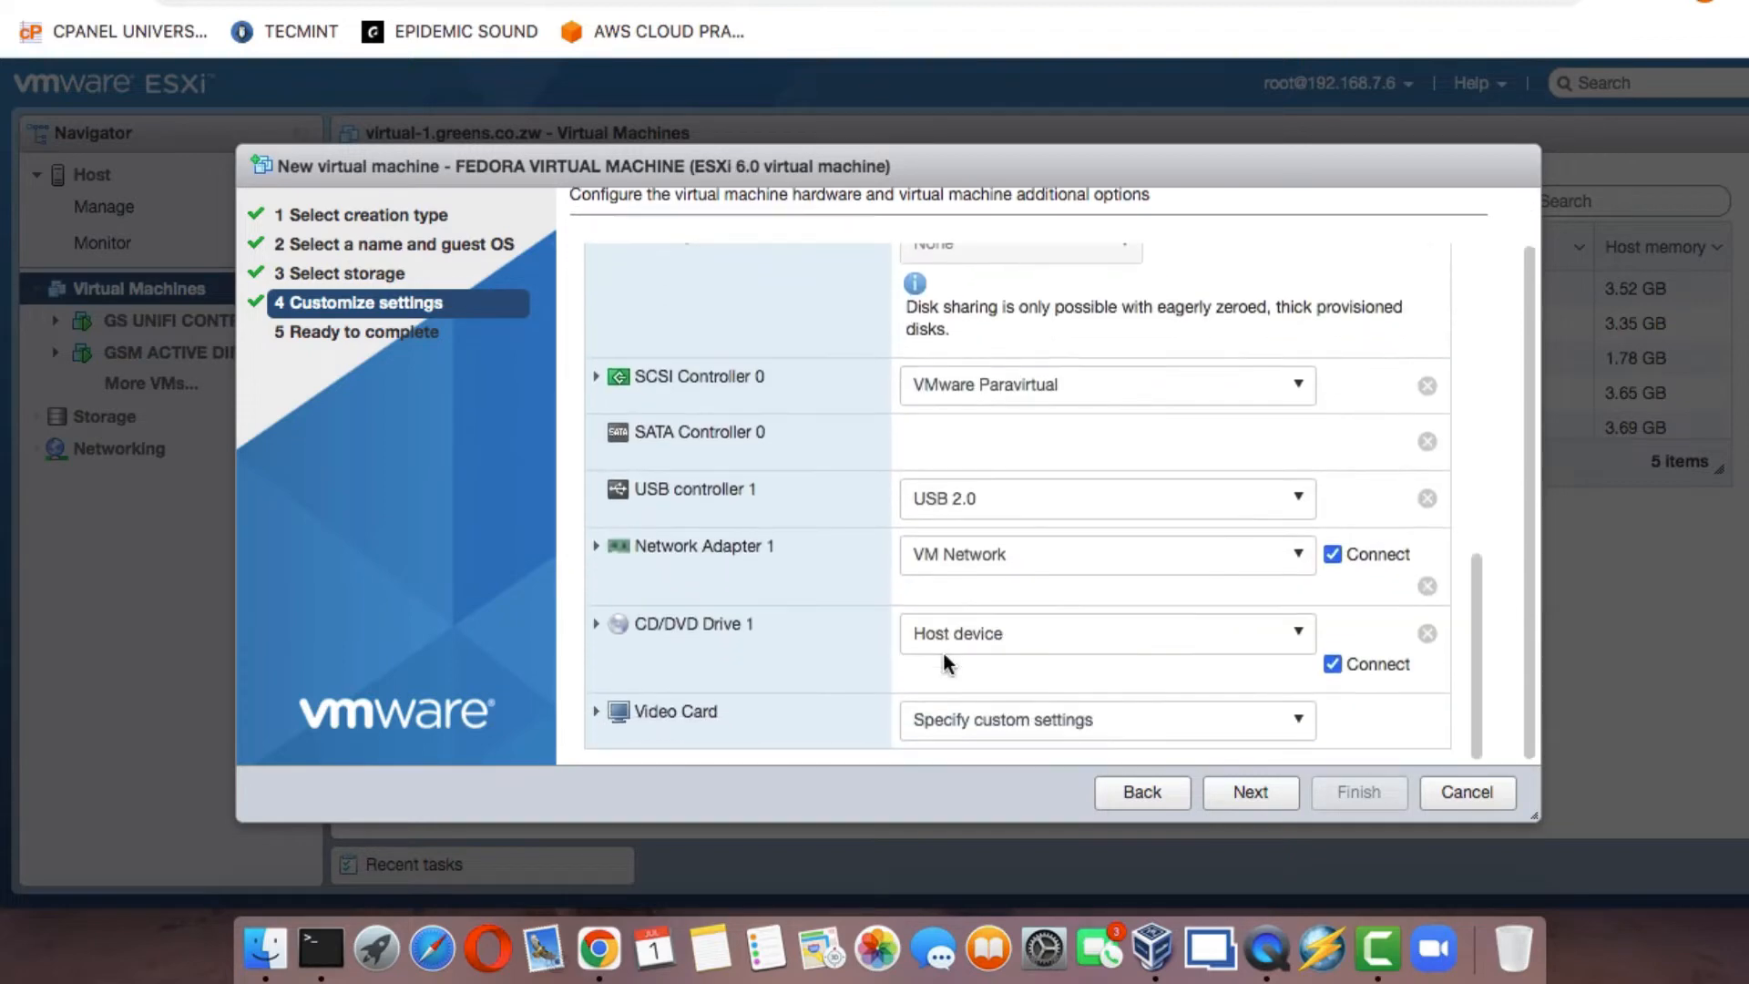
click(946, 637)
click(958, 711)
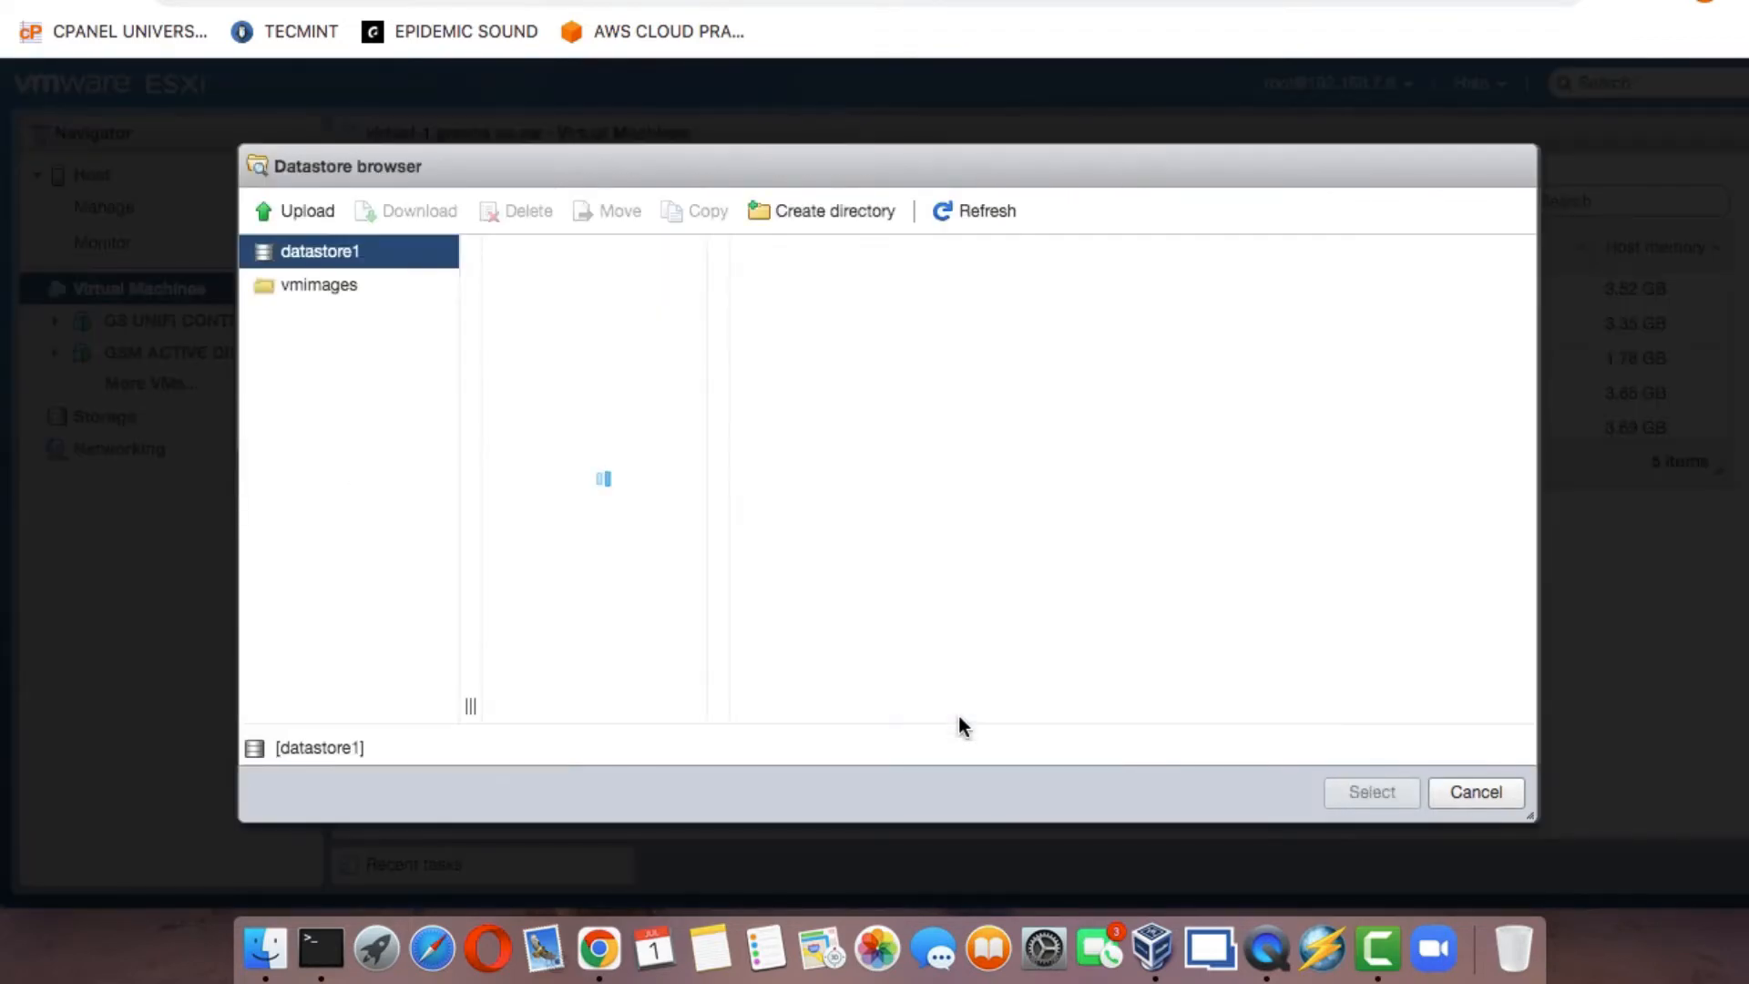
click(568, 681)
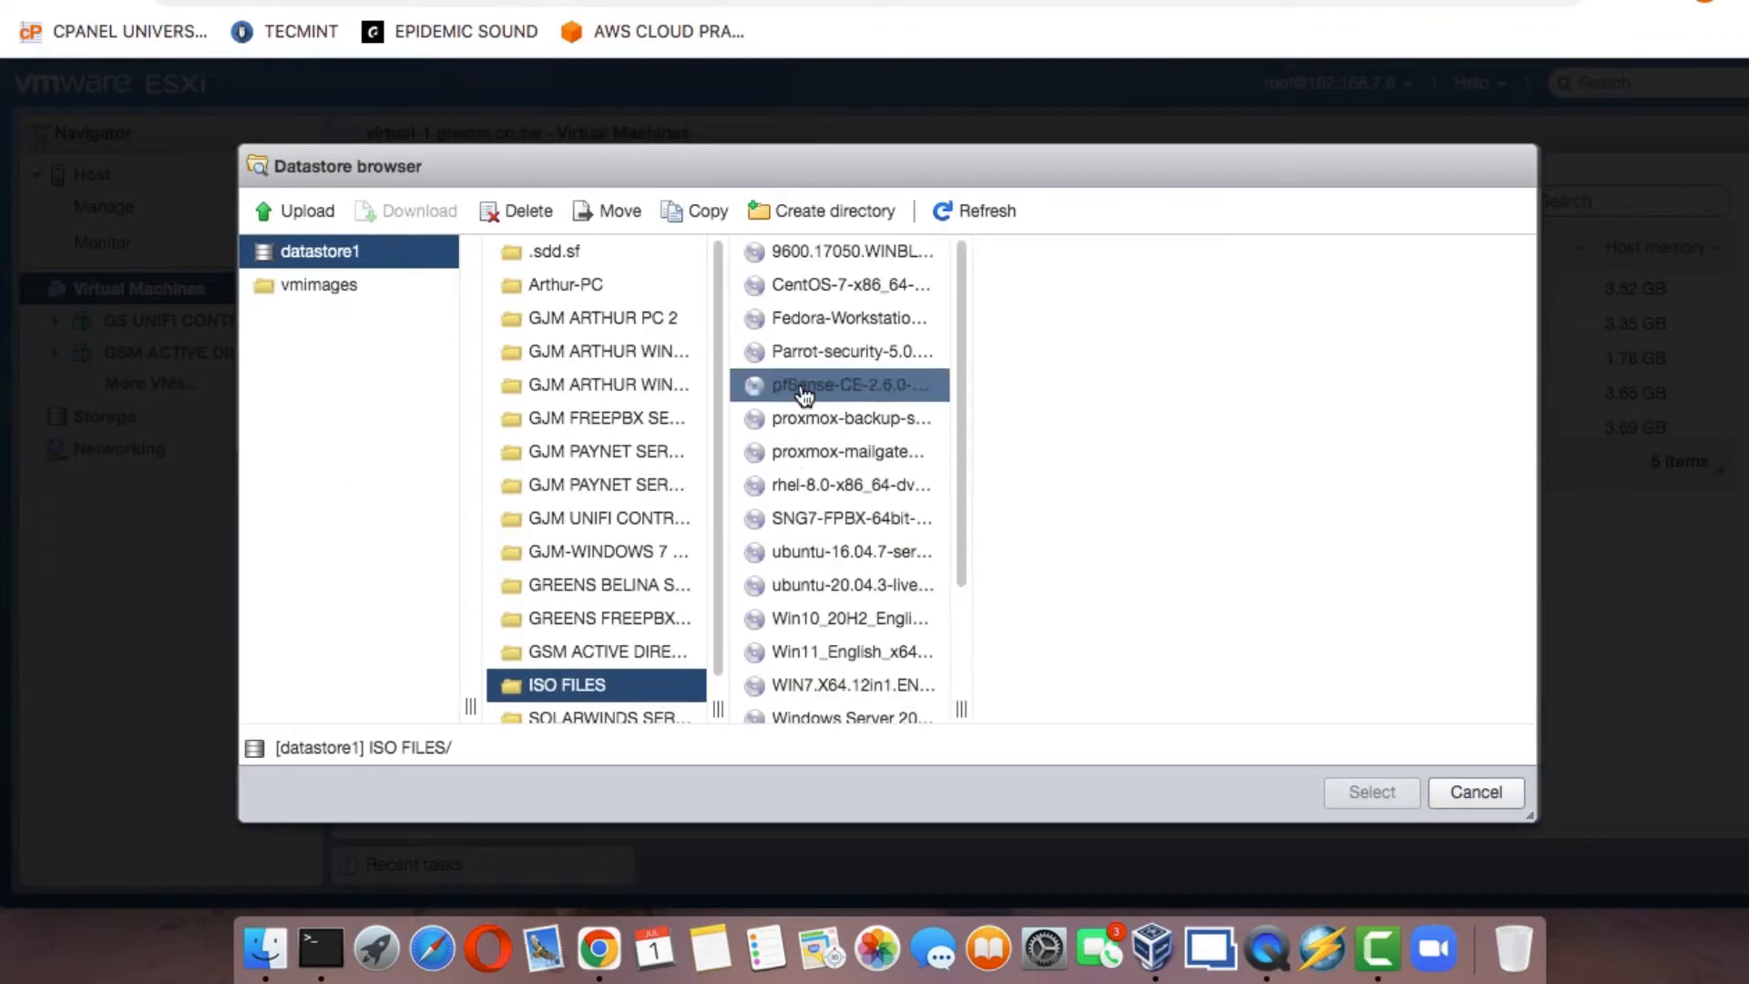
click(819, 325)
click(1372, 792)
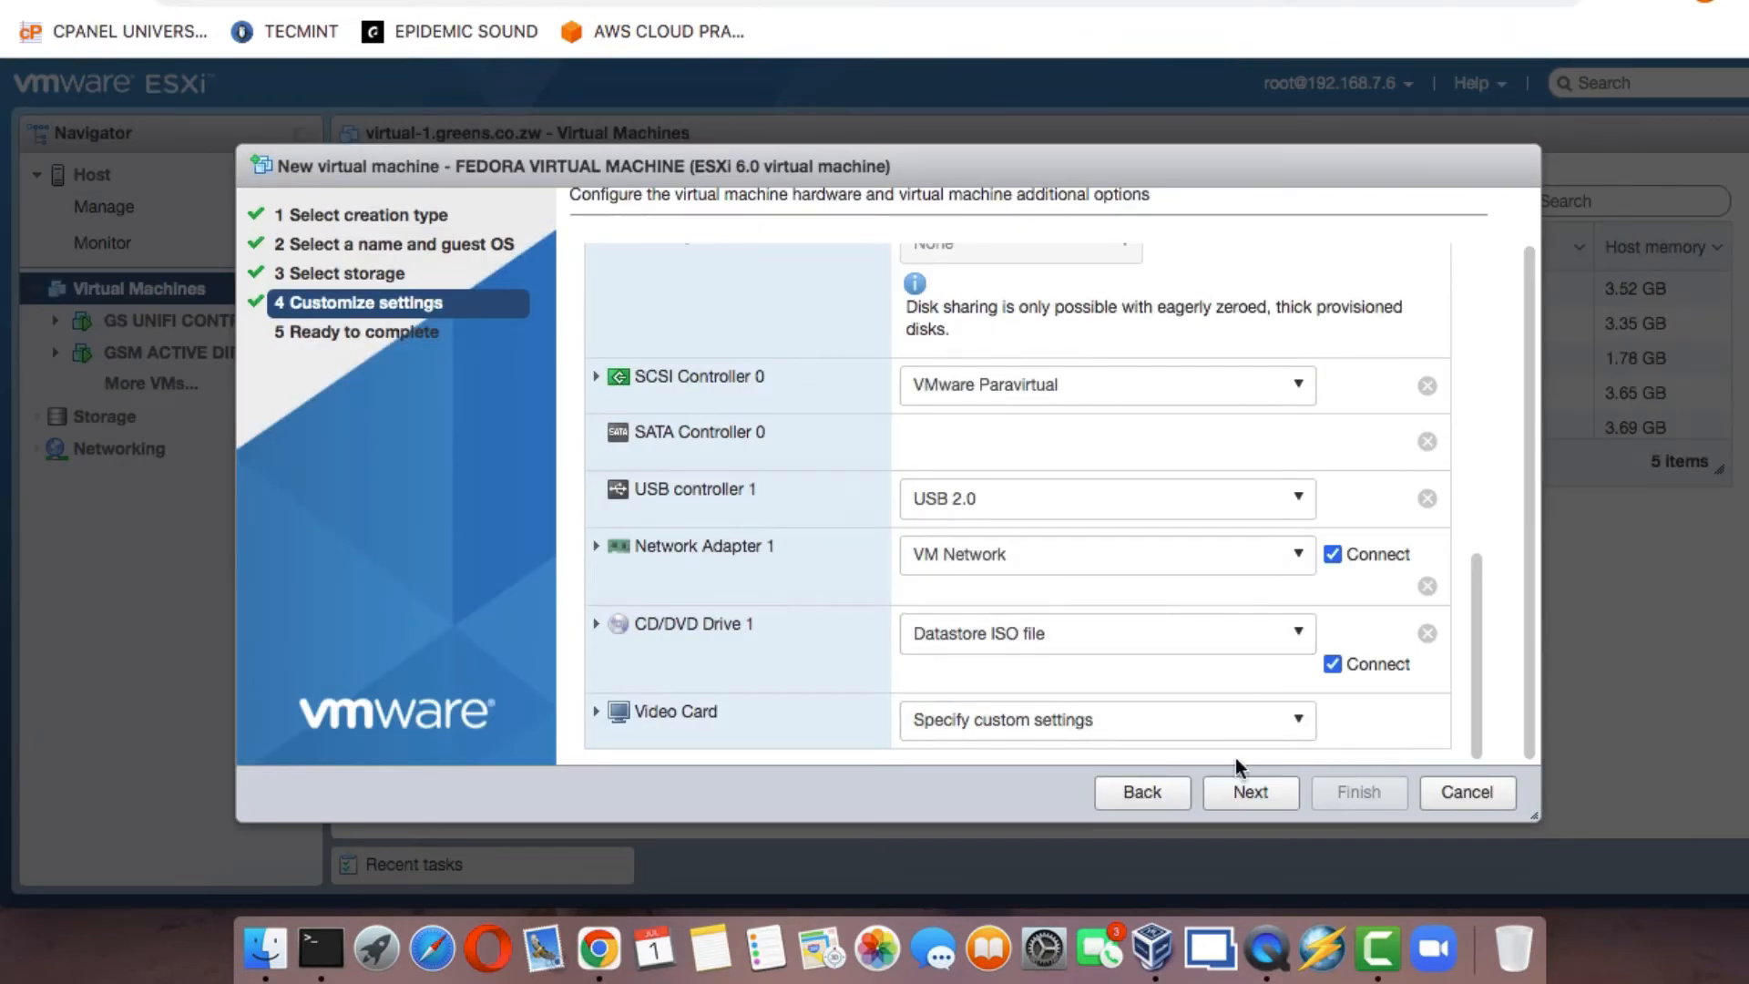
Review the settings summary of FEDORA VIRTUAL MACHINE and finish creating it
click(1249, 791)
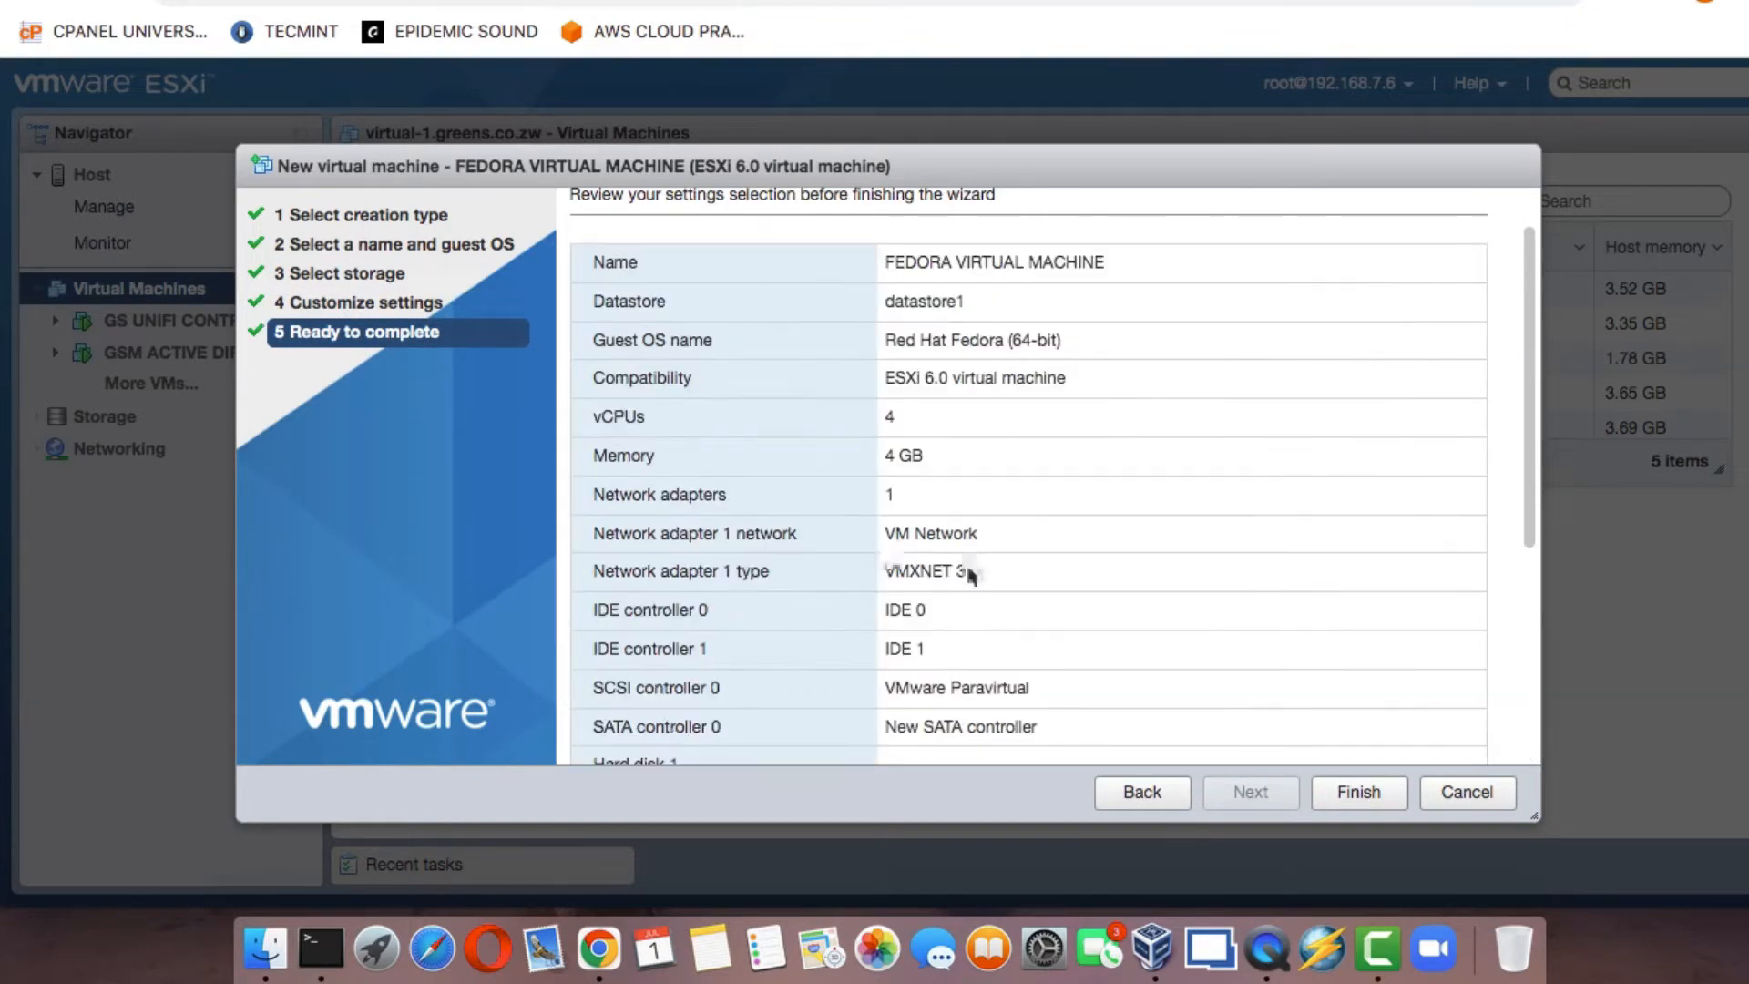
scroll(971, 570, down, 5)
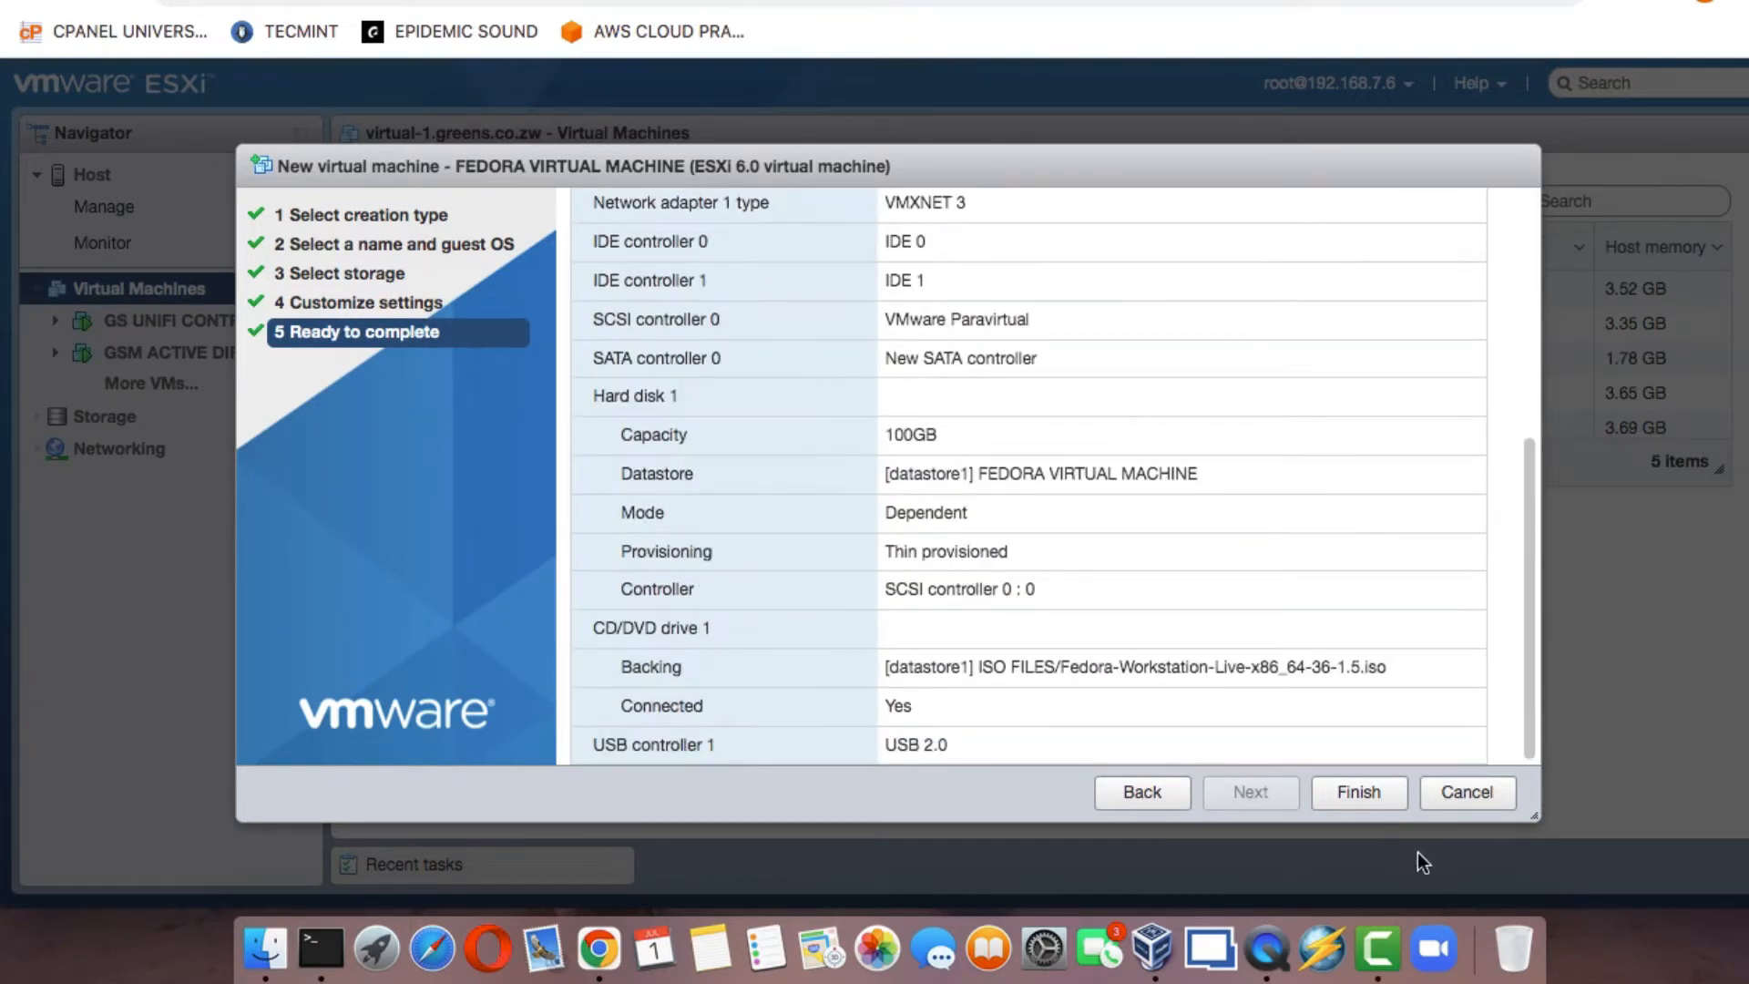
click(1353, 791)
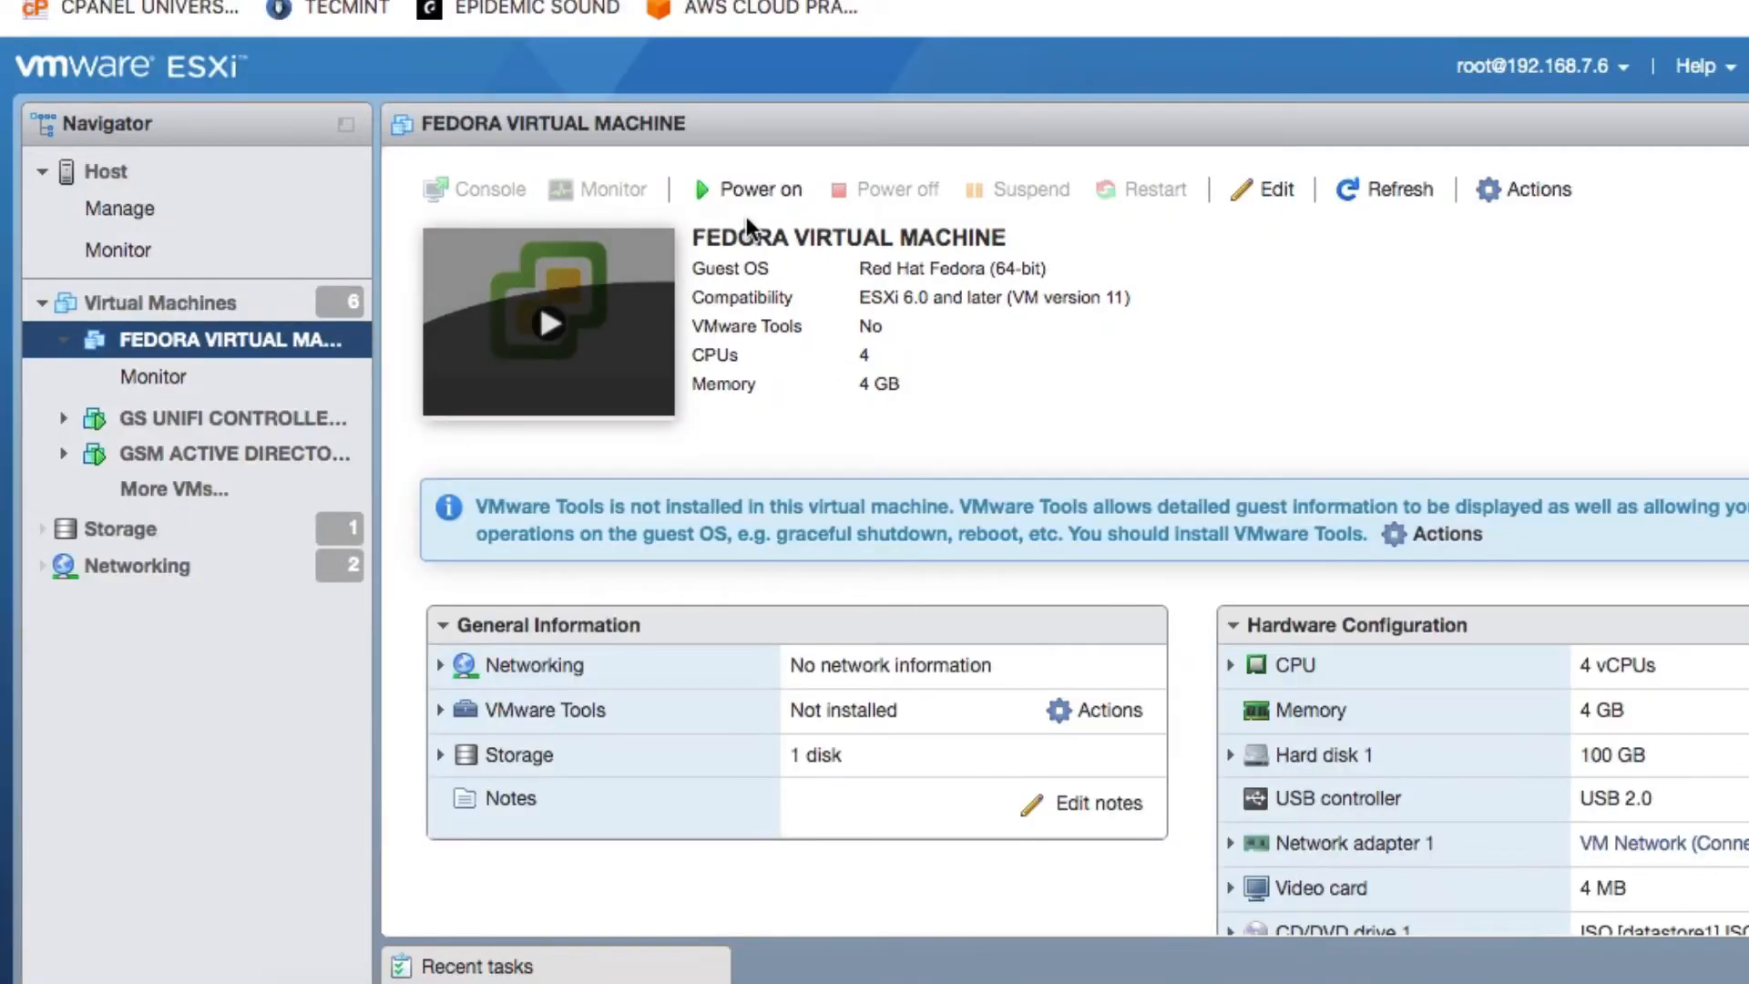
Power on FEDORA VIRTUAL MACHINE and launch its remote console, accepting the server's unverified certificate
click(752, 189)
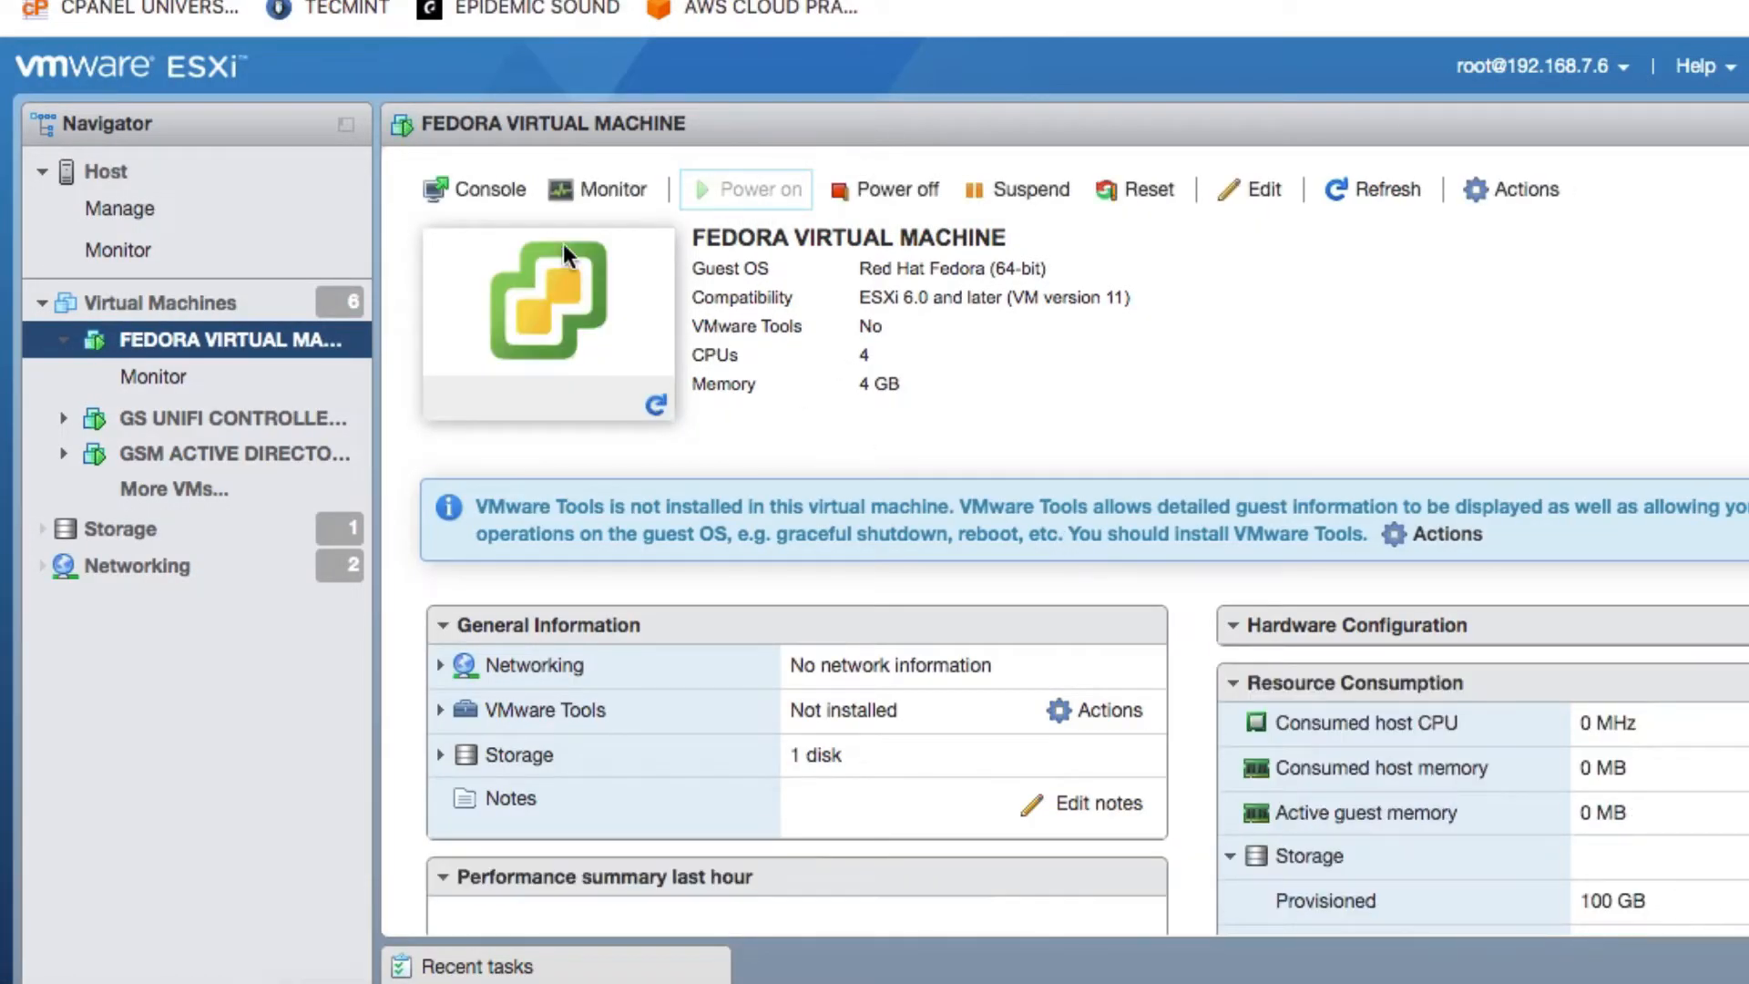
click(501, 193)
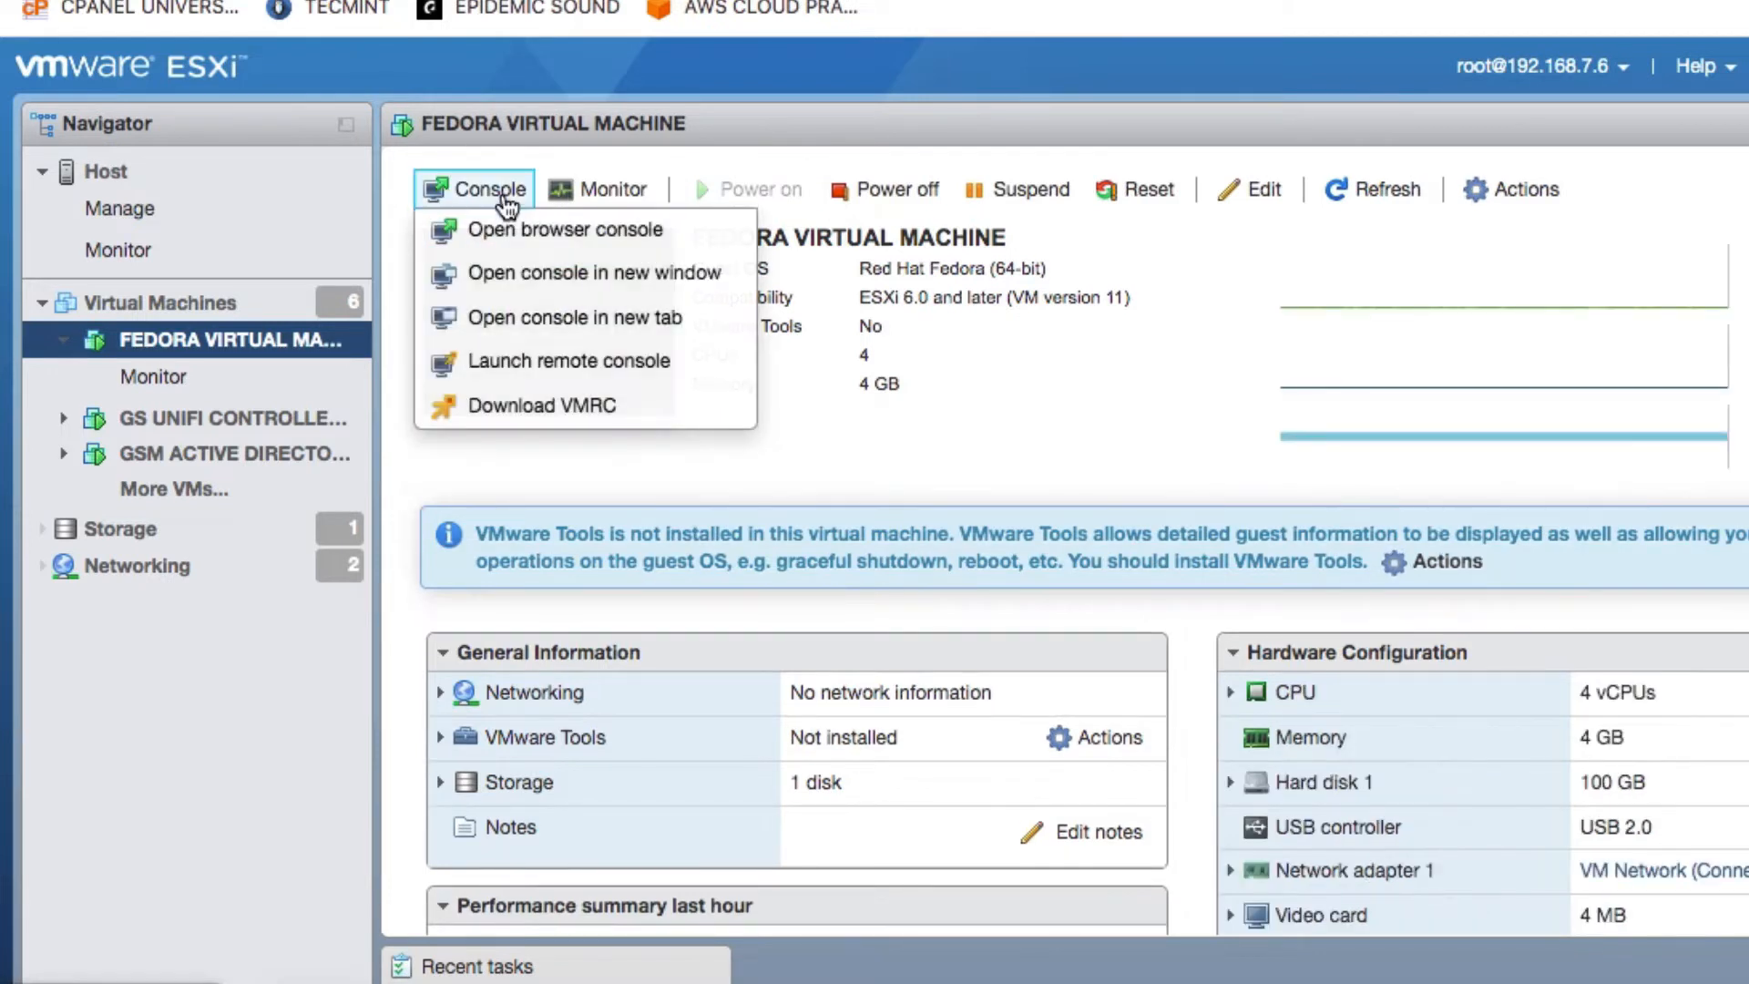
click(552, 364)
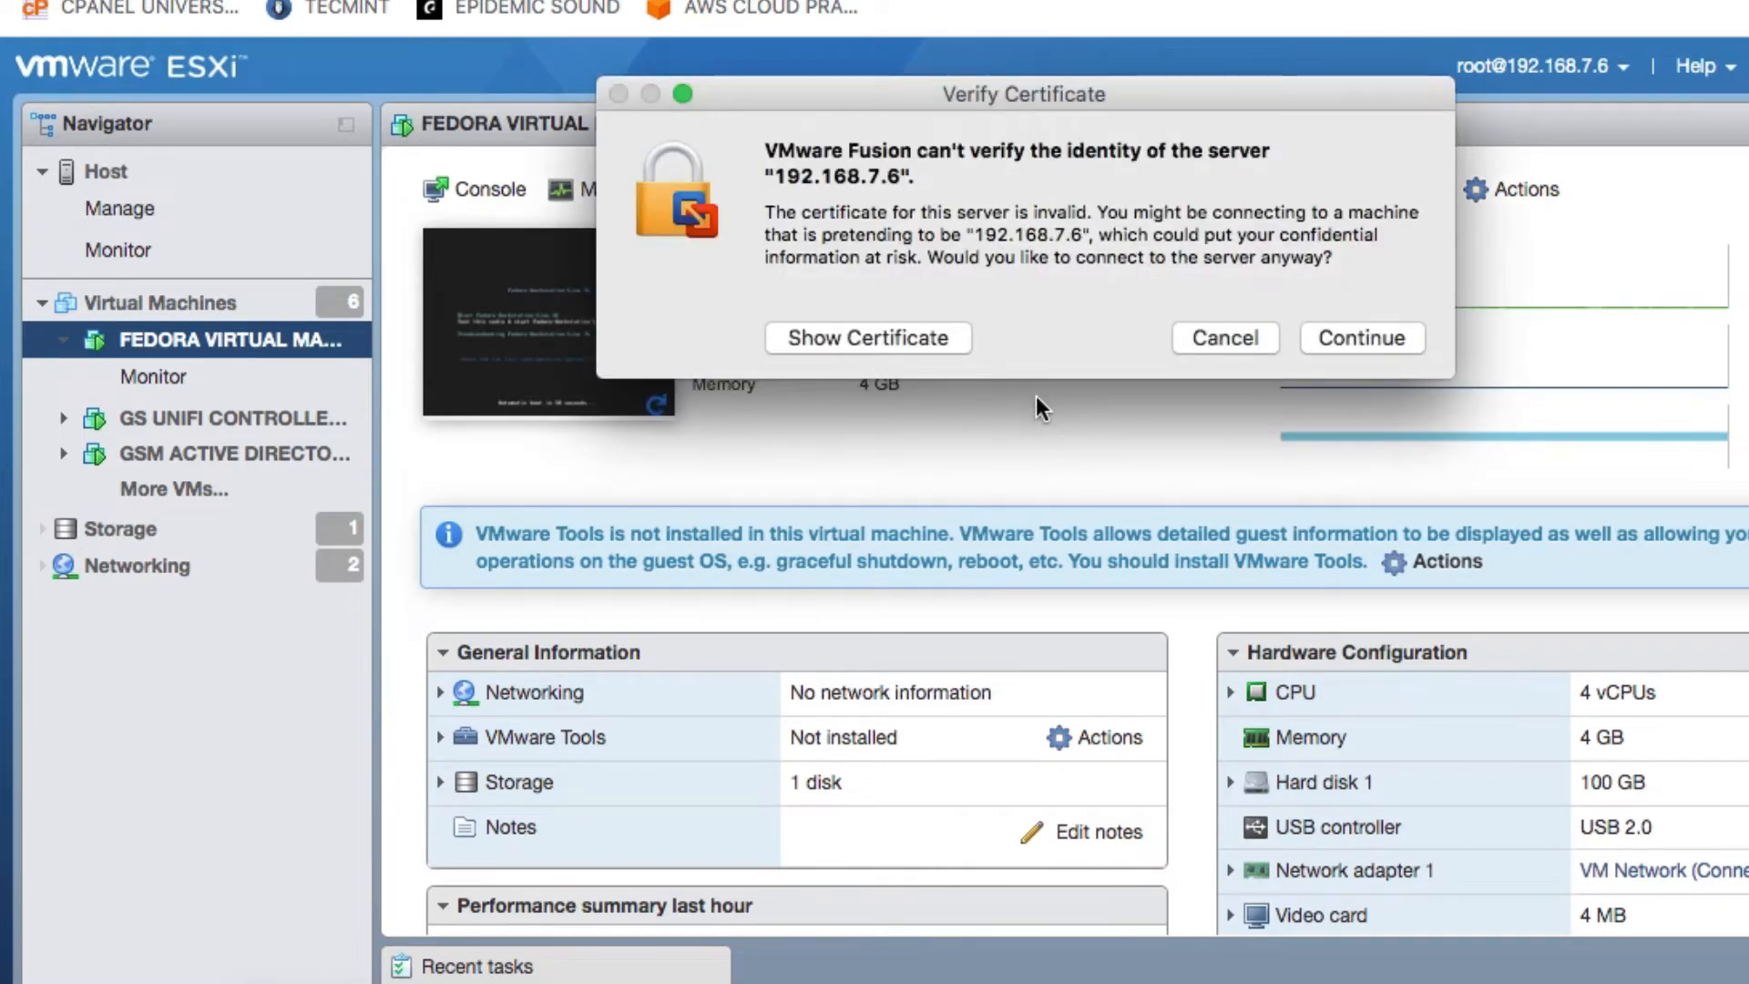
click(1362, 338)
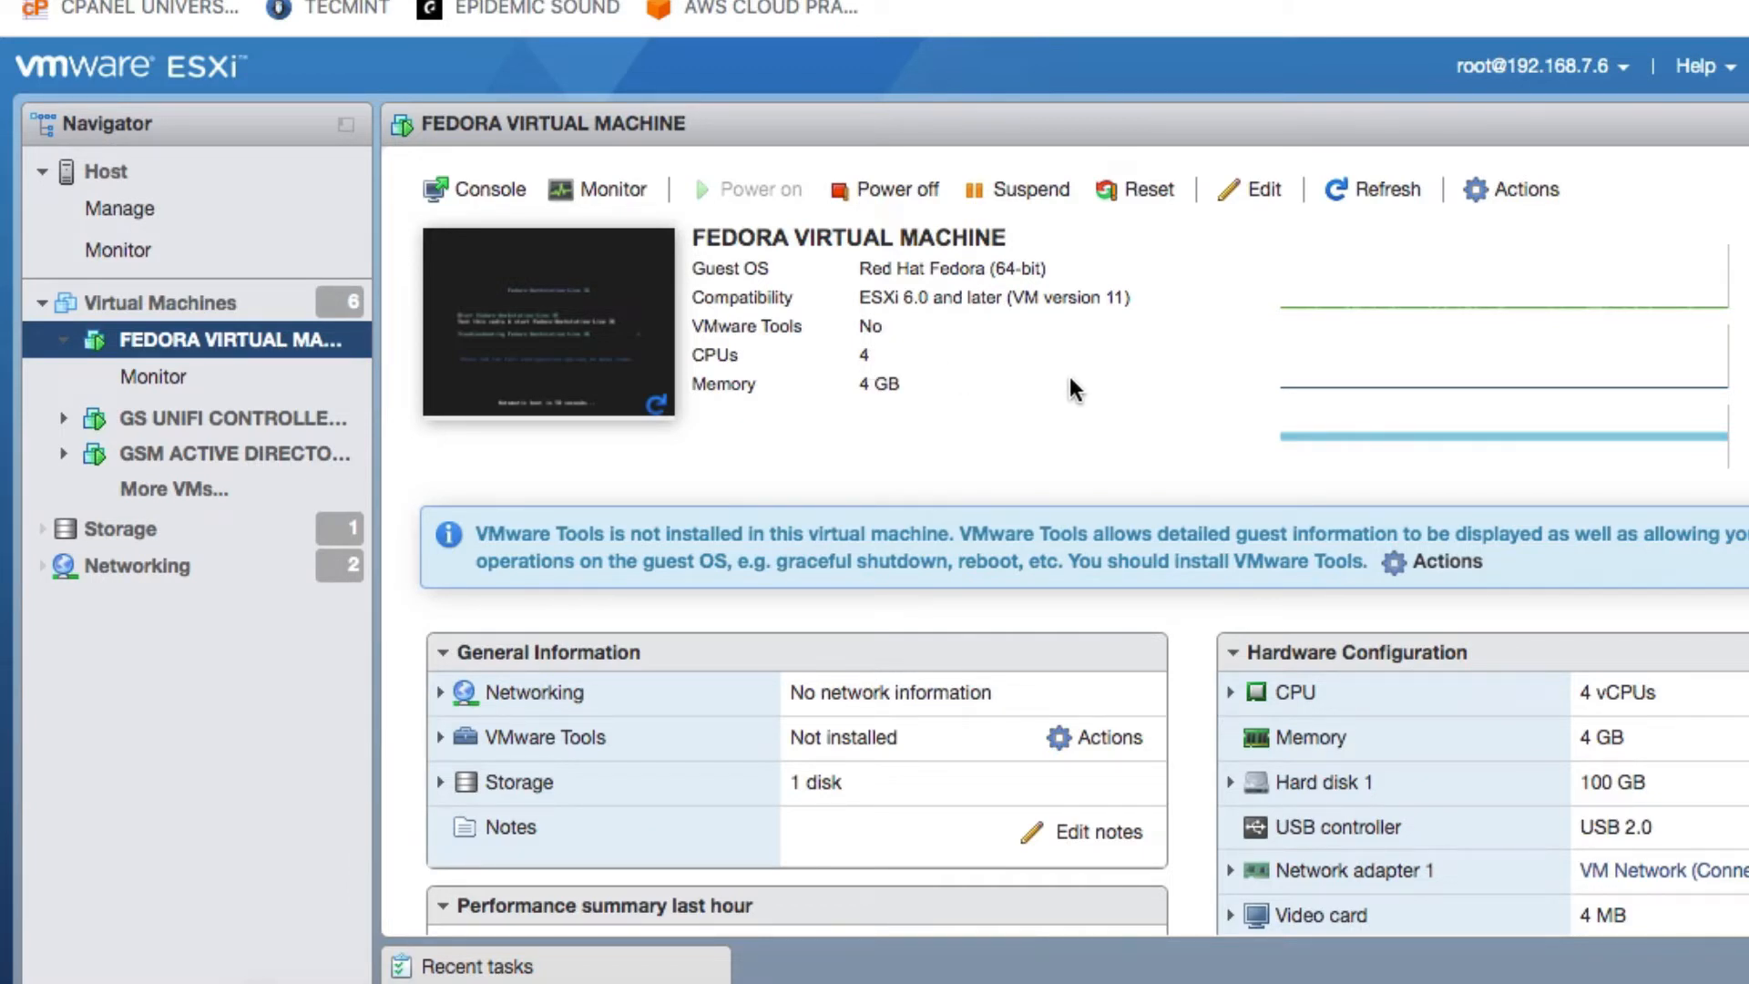
click(615, 235)
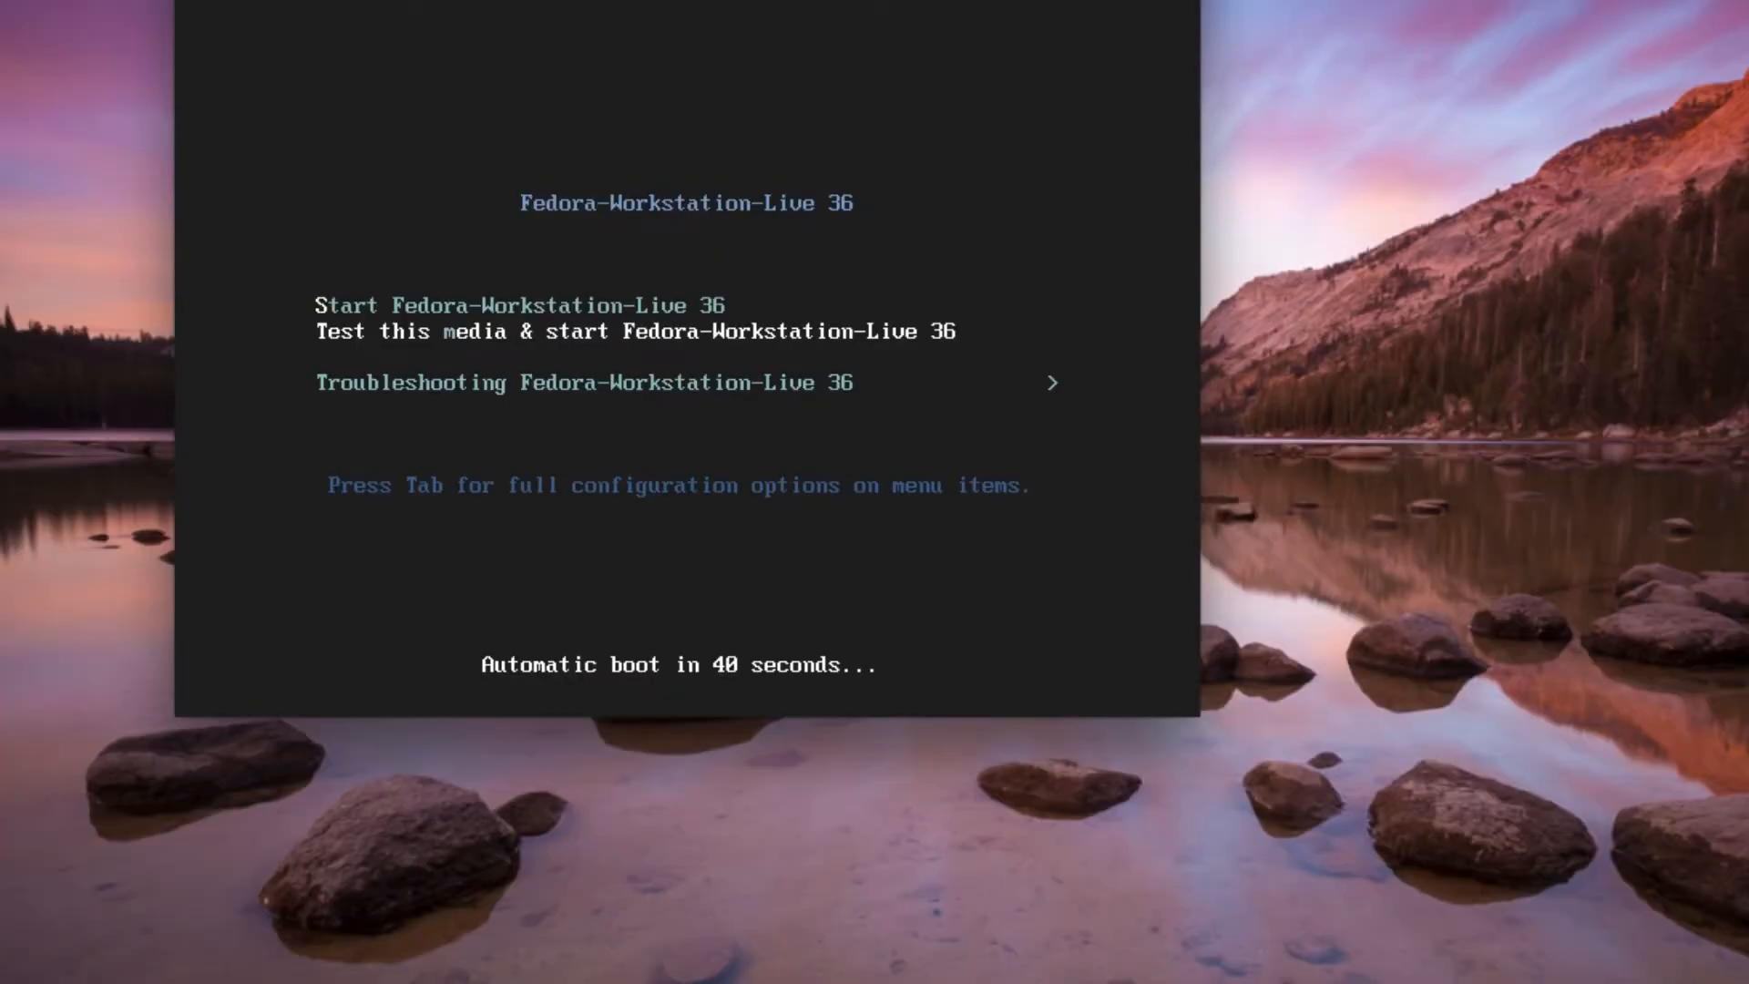
Boot the virtual machine with the Start Fedora-Workstation-Live 36 option, without testing the media
drag(688, 0, 580, 42)
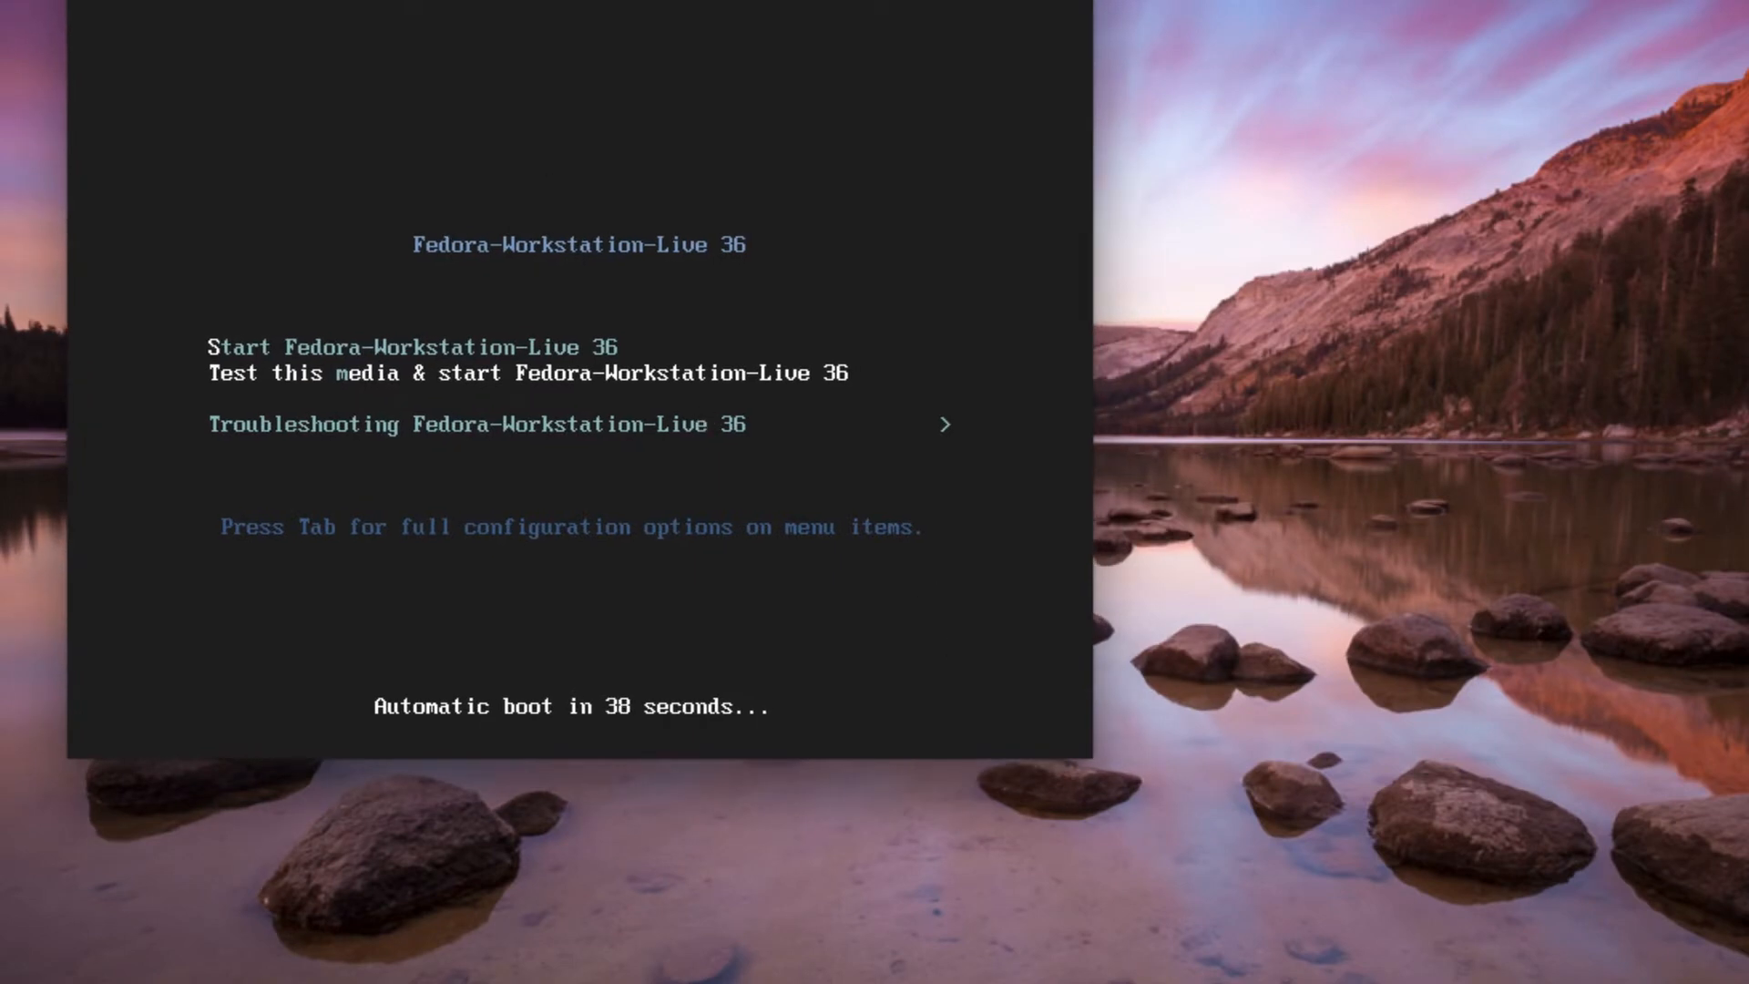
key(Down)
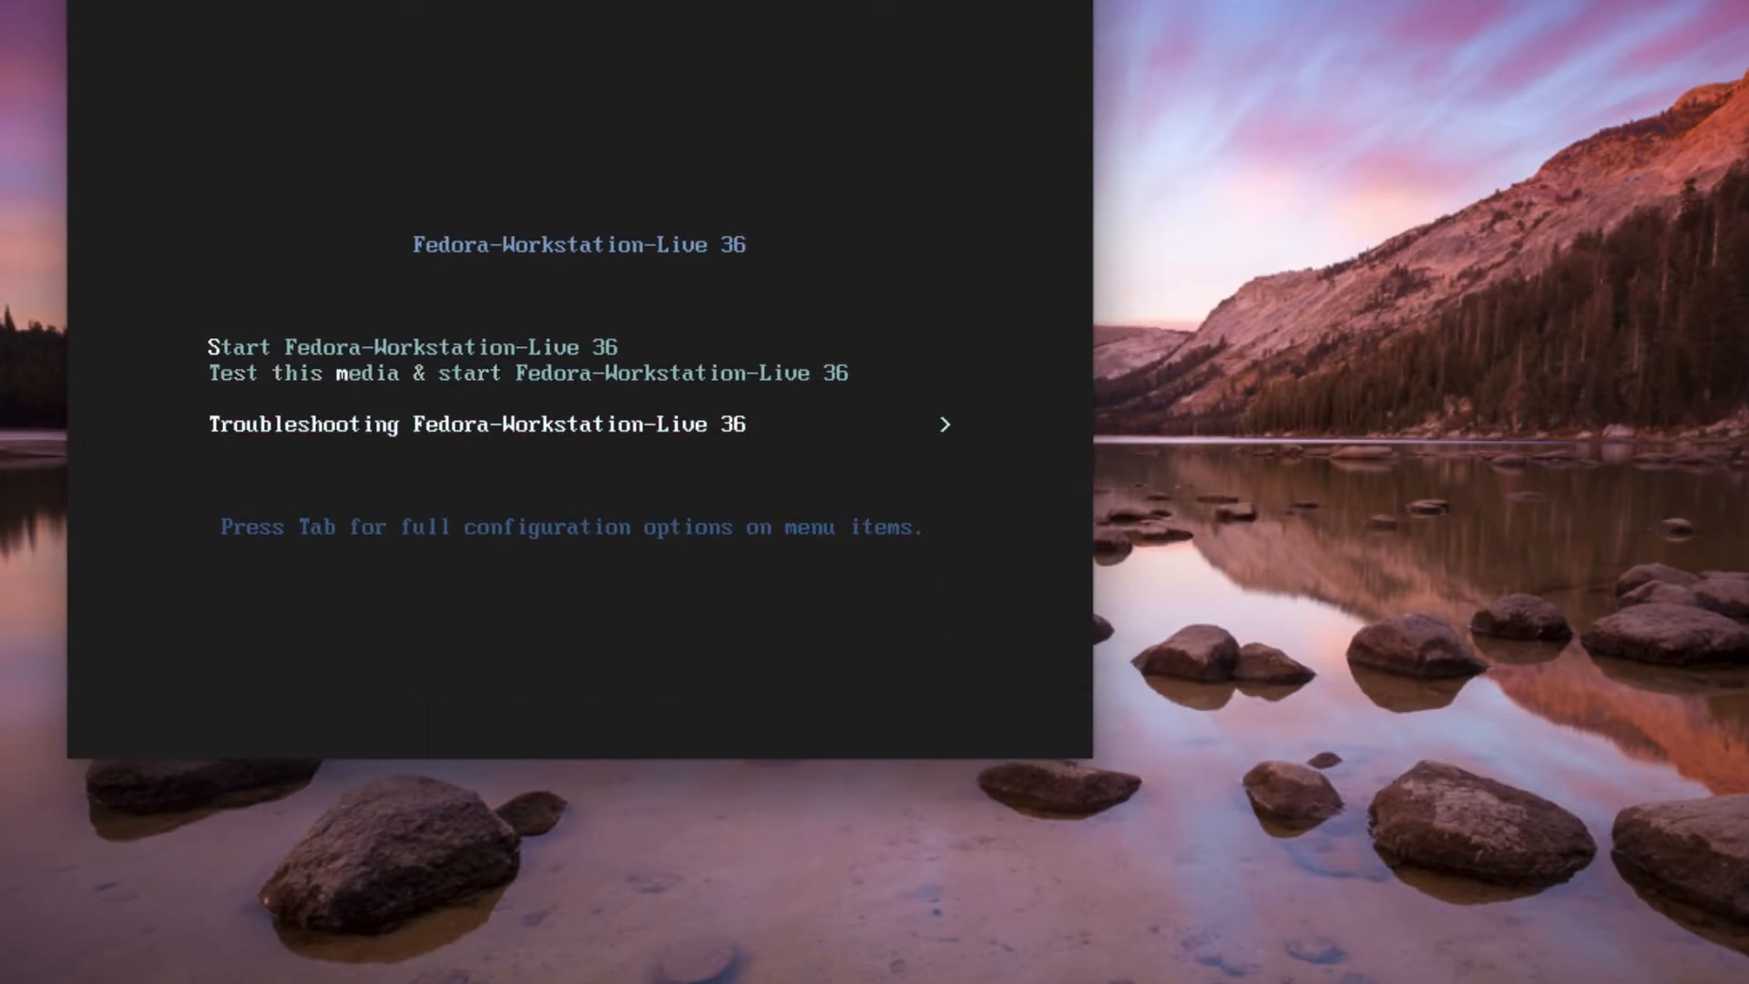
key(Up)
key(Up)
key(Down)
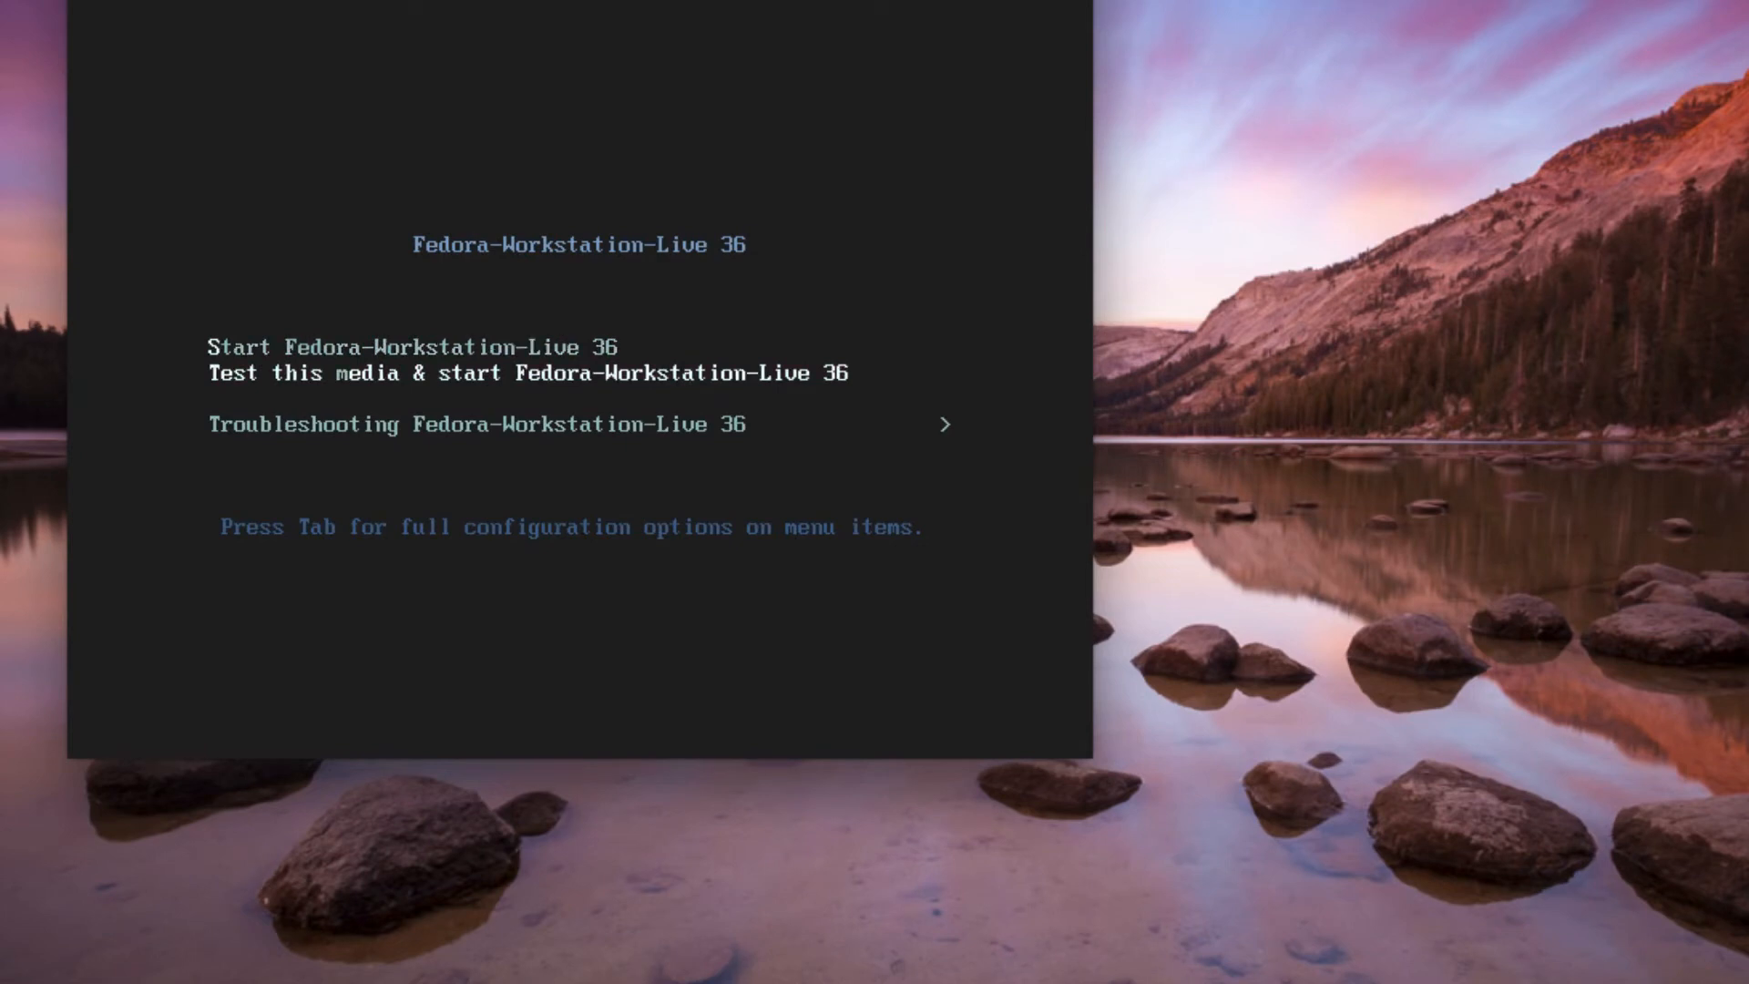
key(Up)
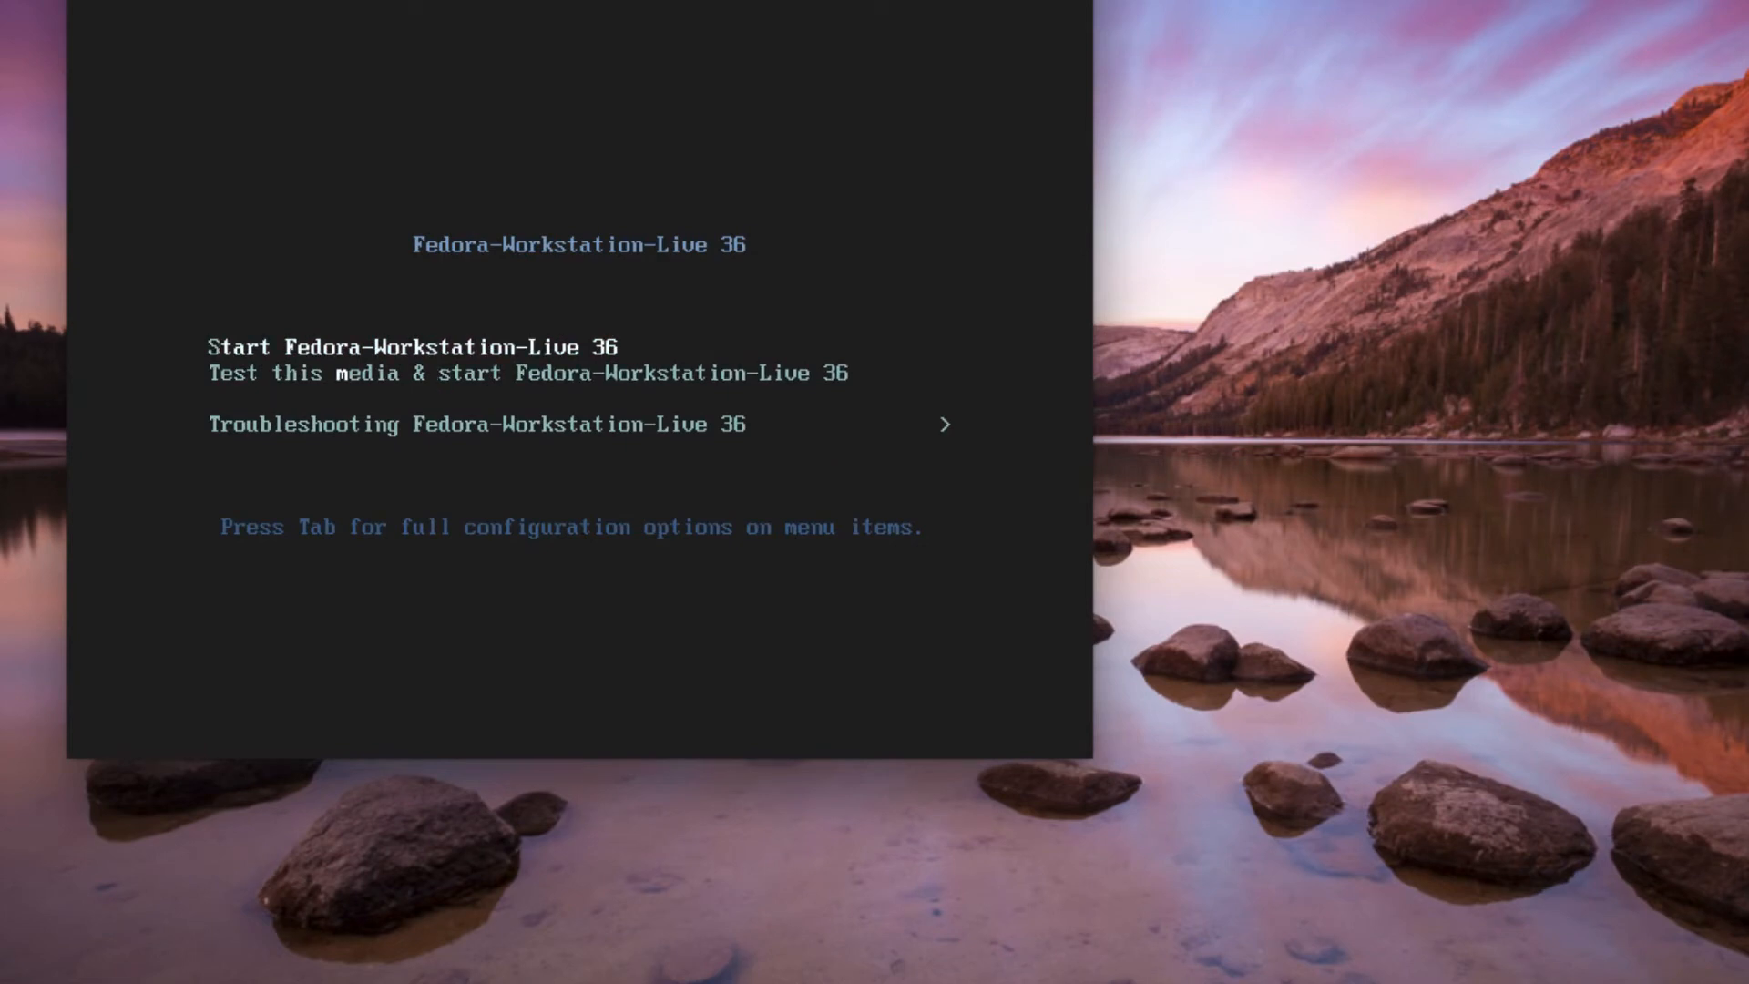
key(Return)
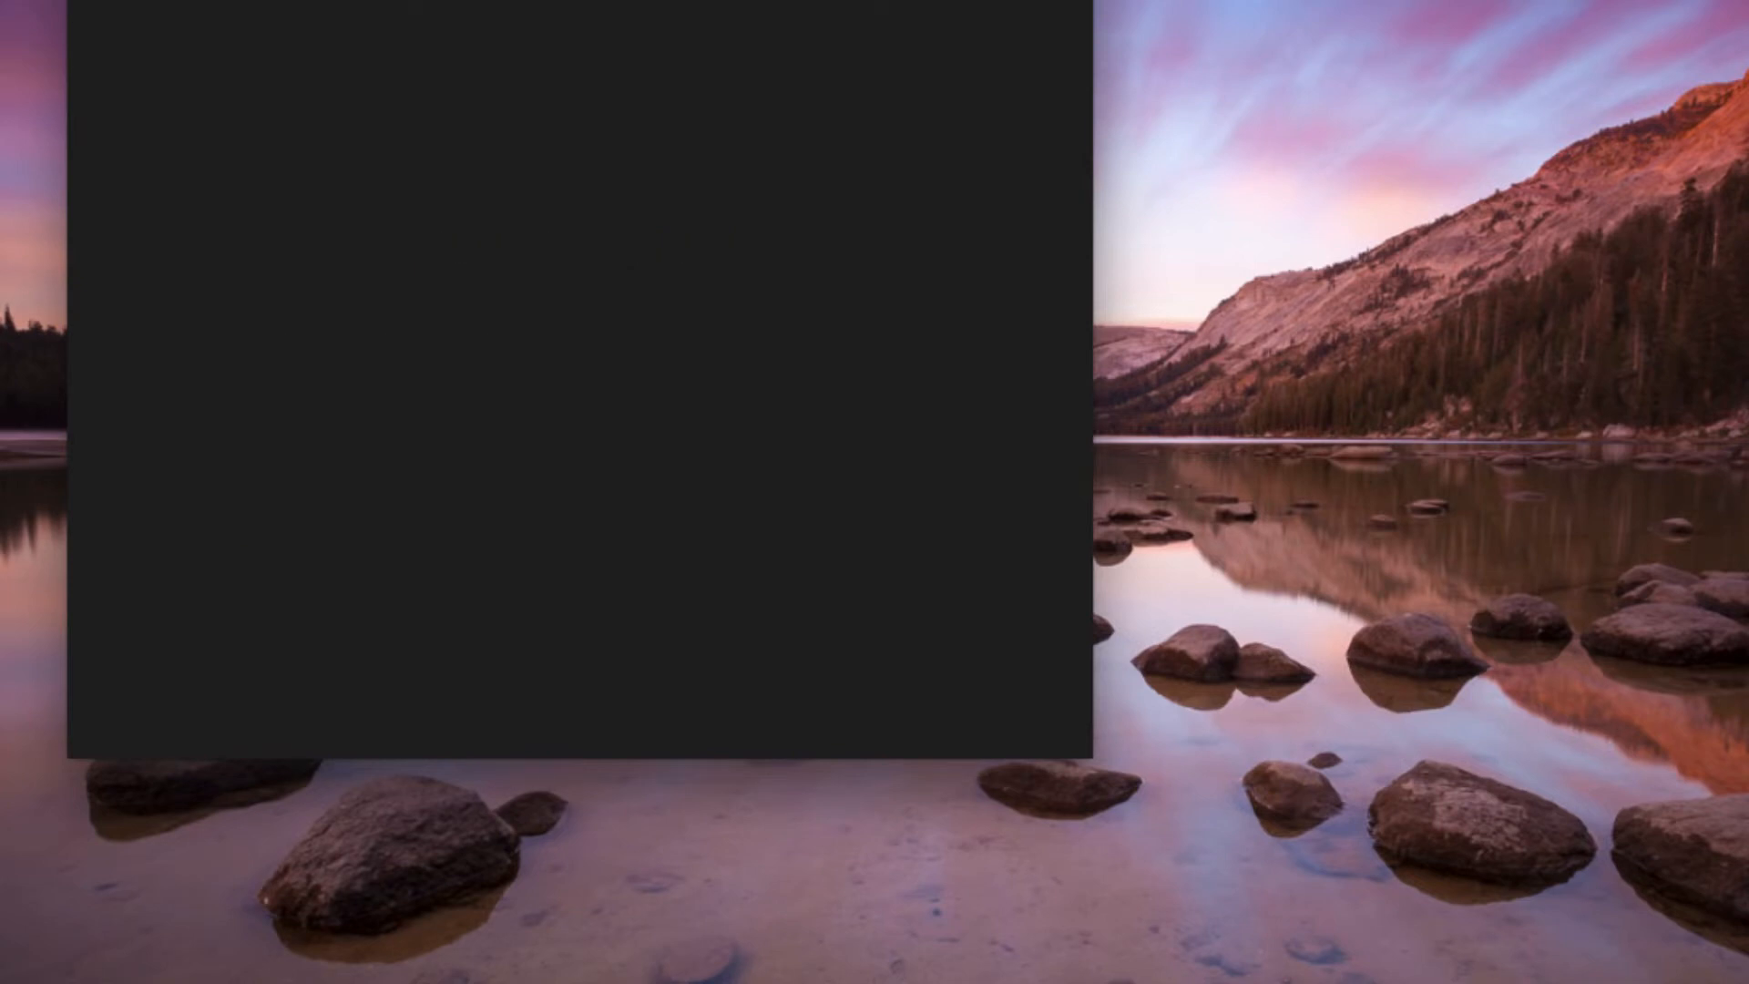
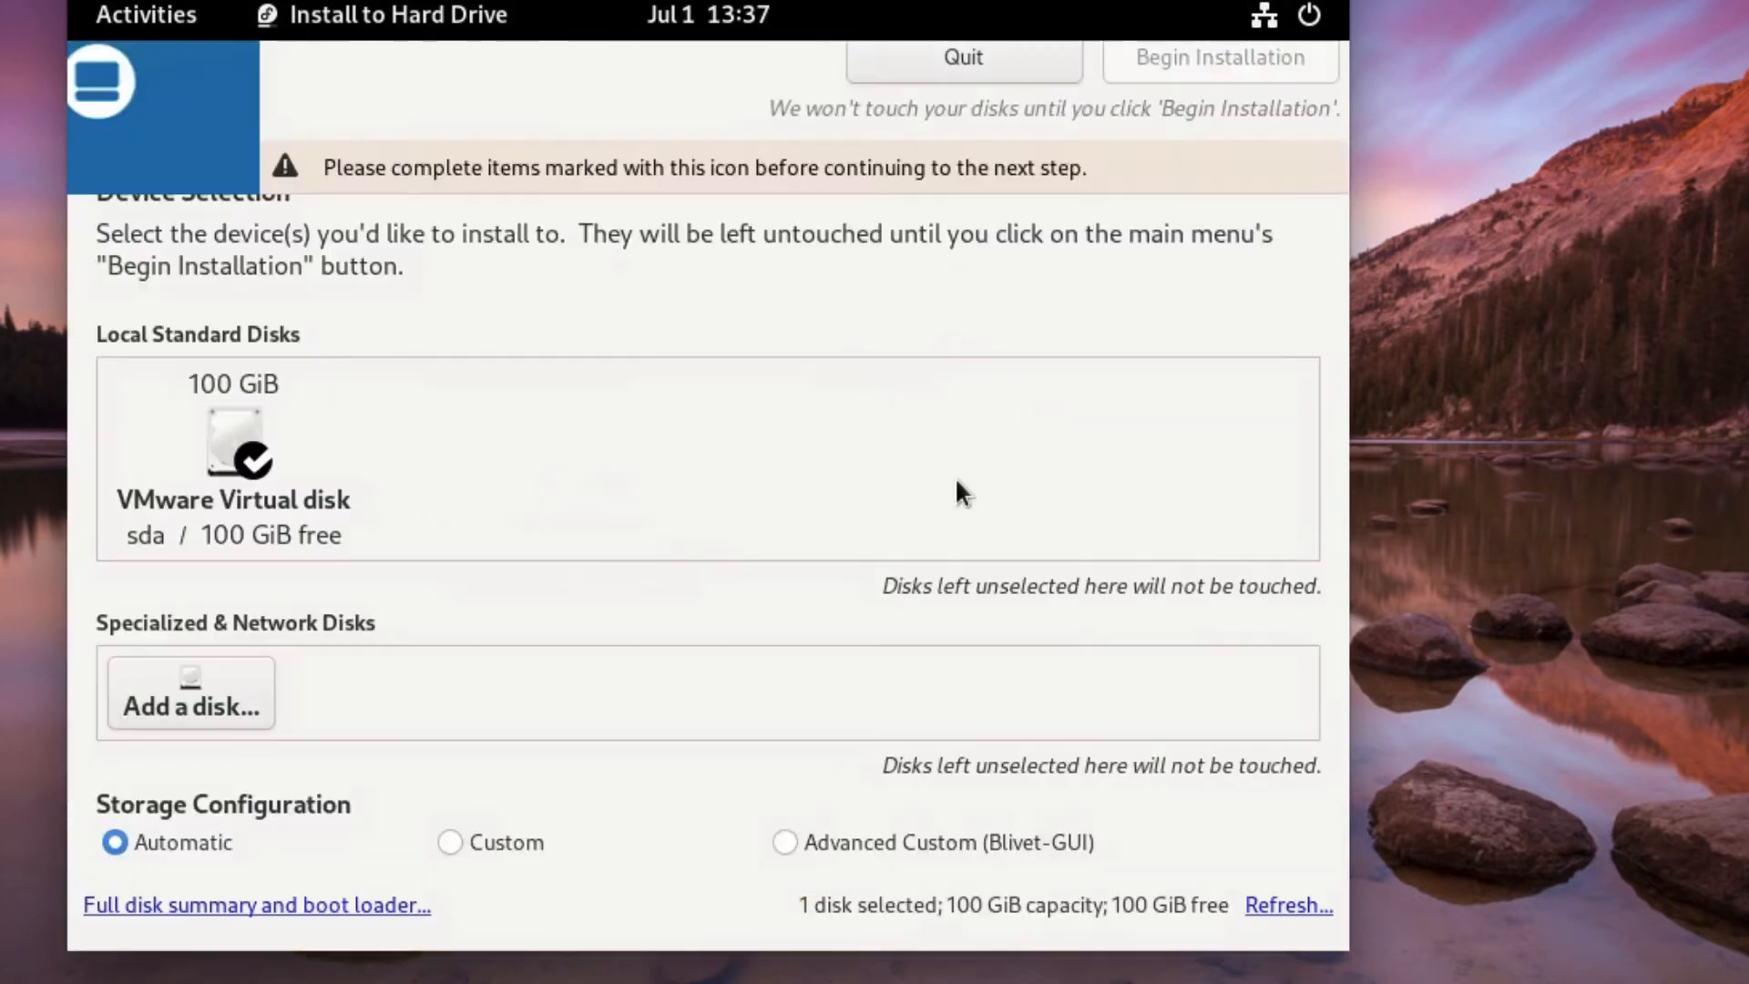
click(191, 447)
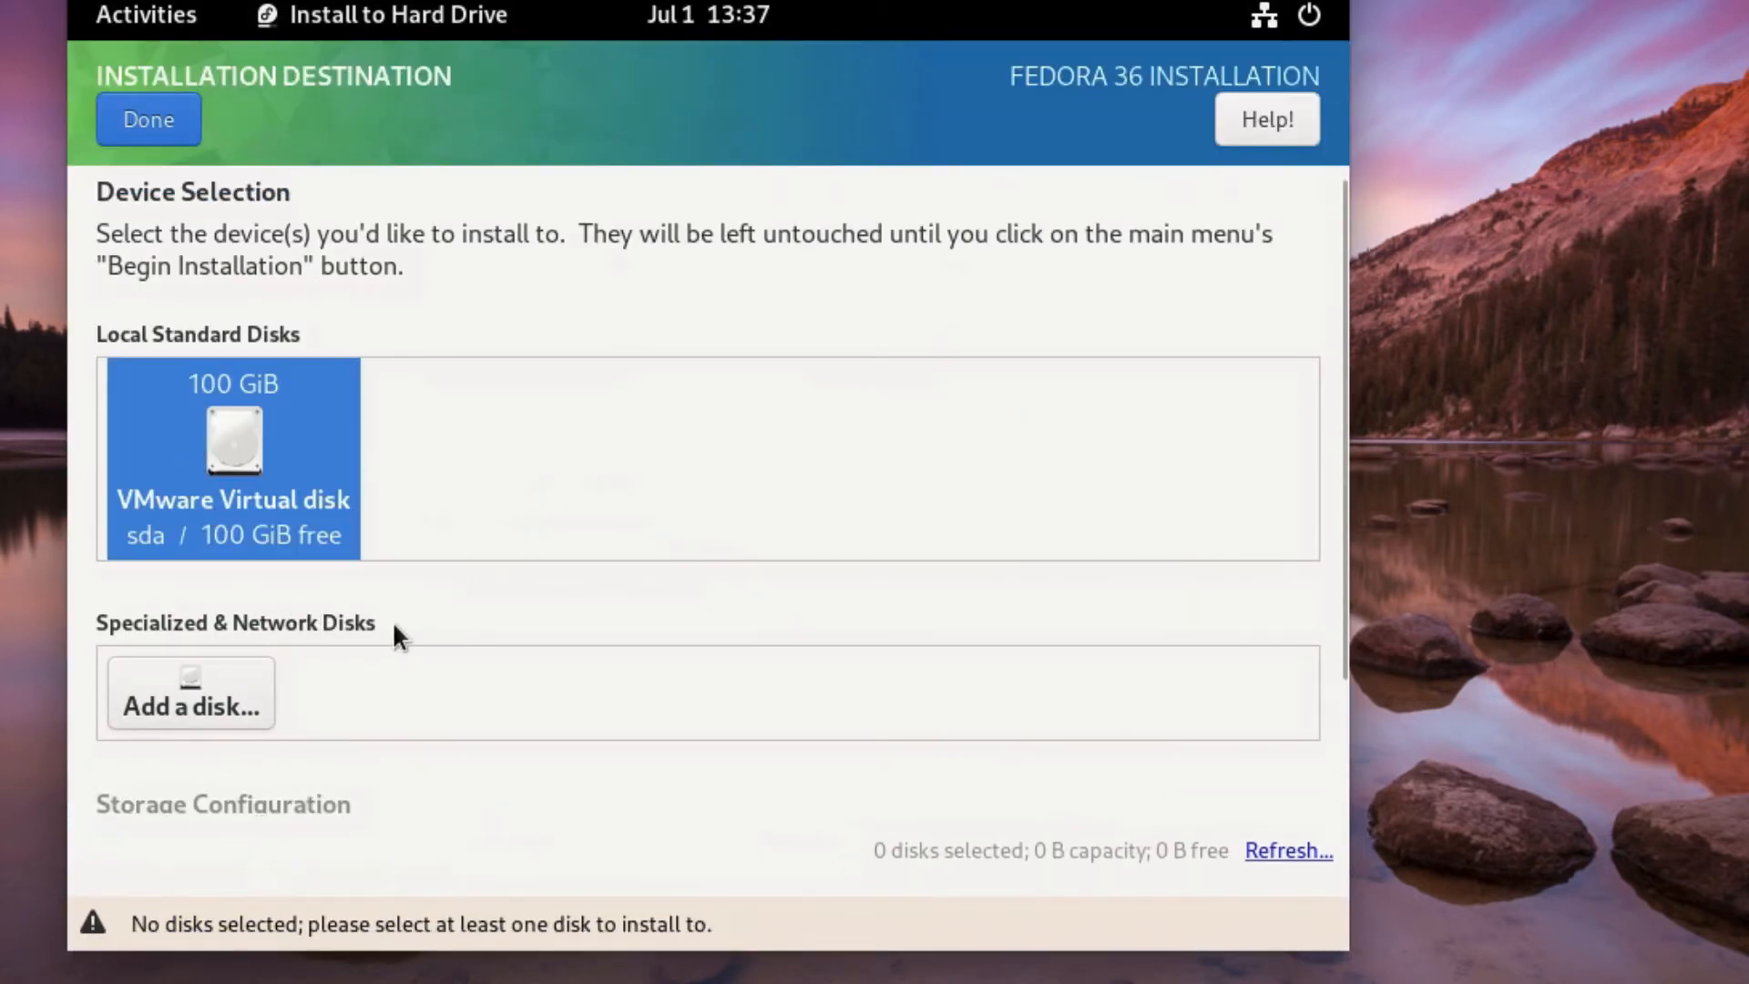
scroll(239, 630, down, 3)
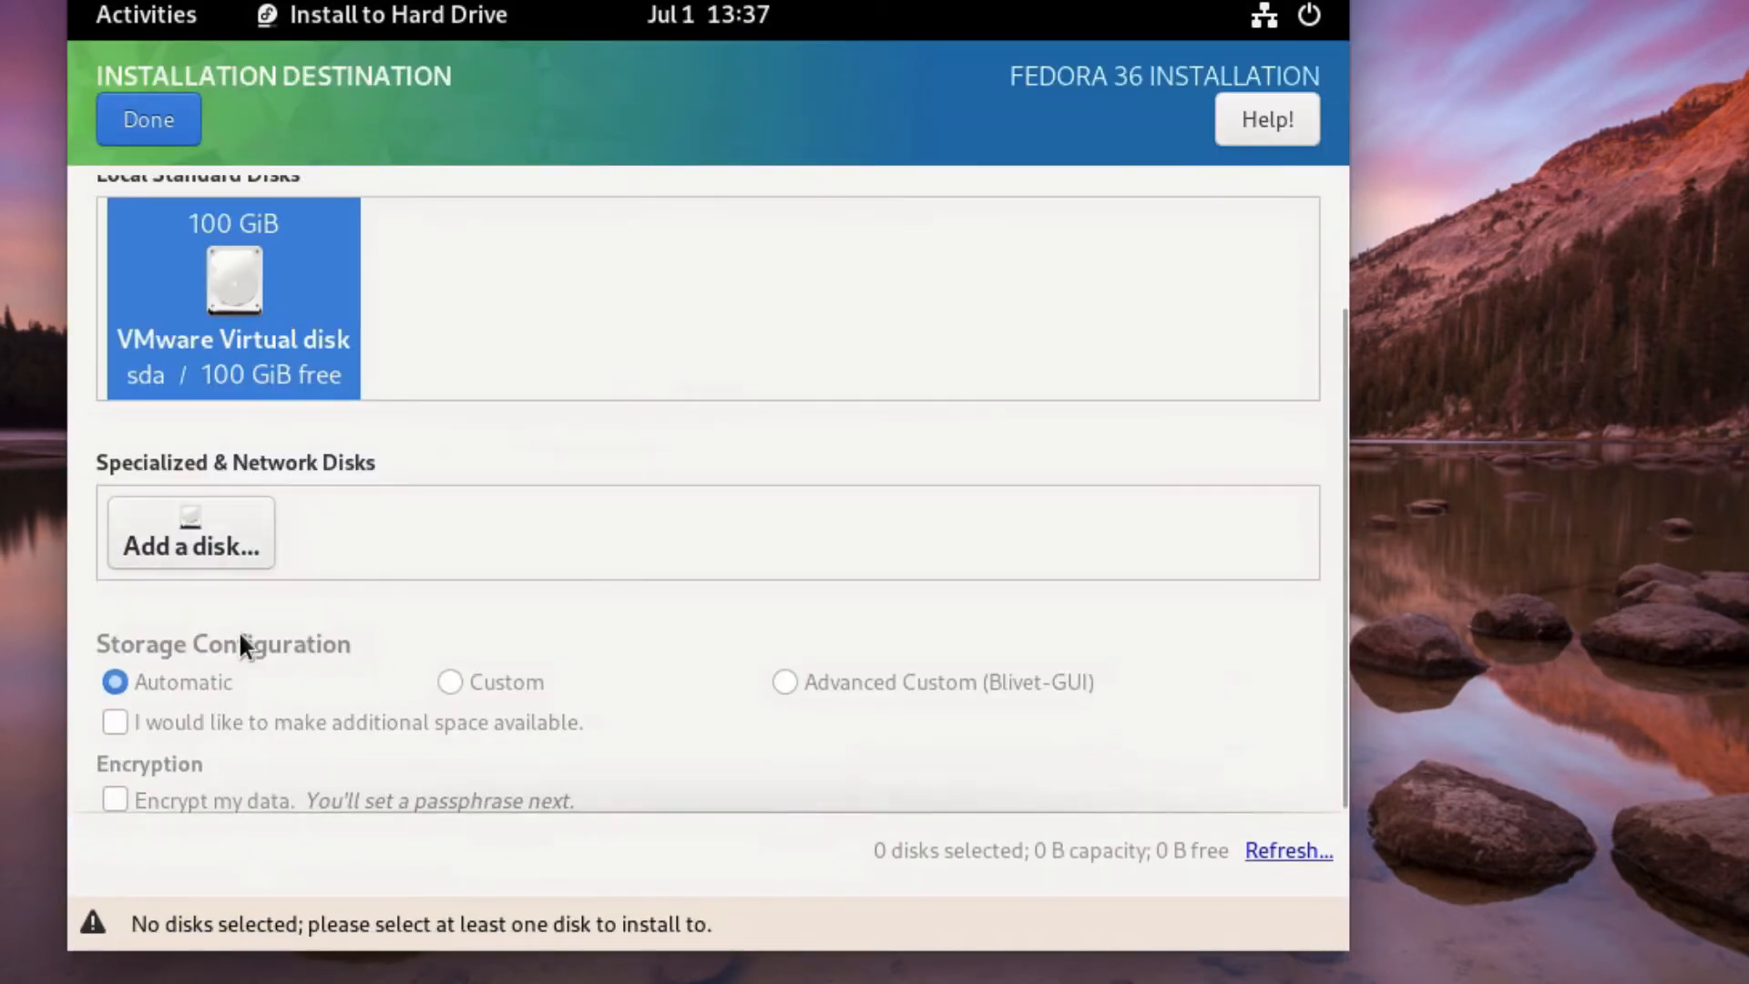
click(151, 122)
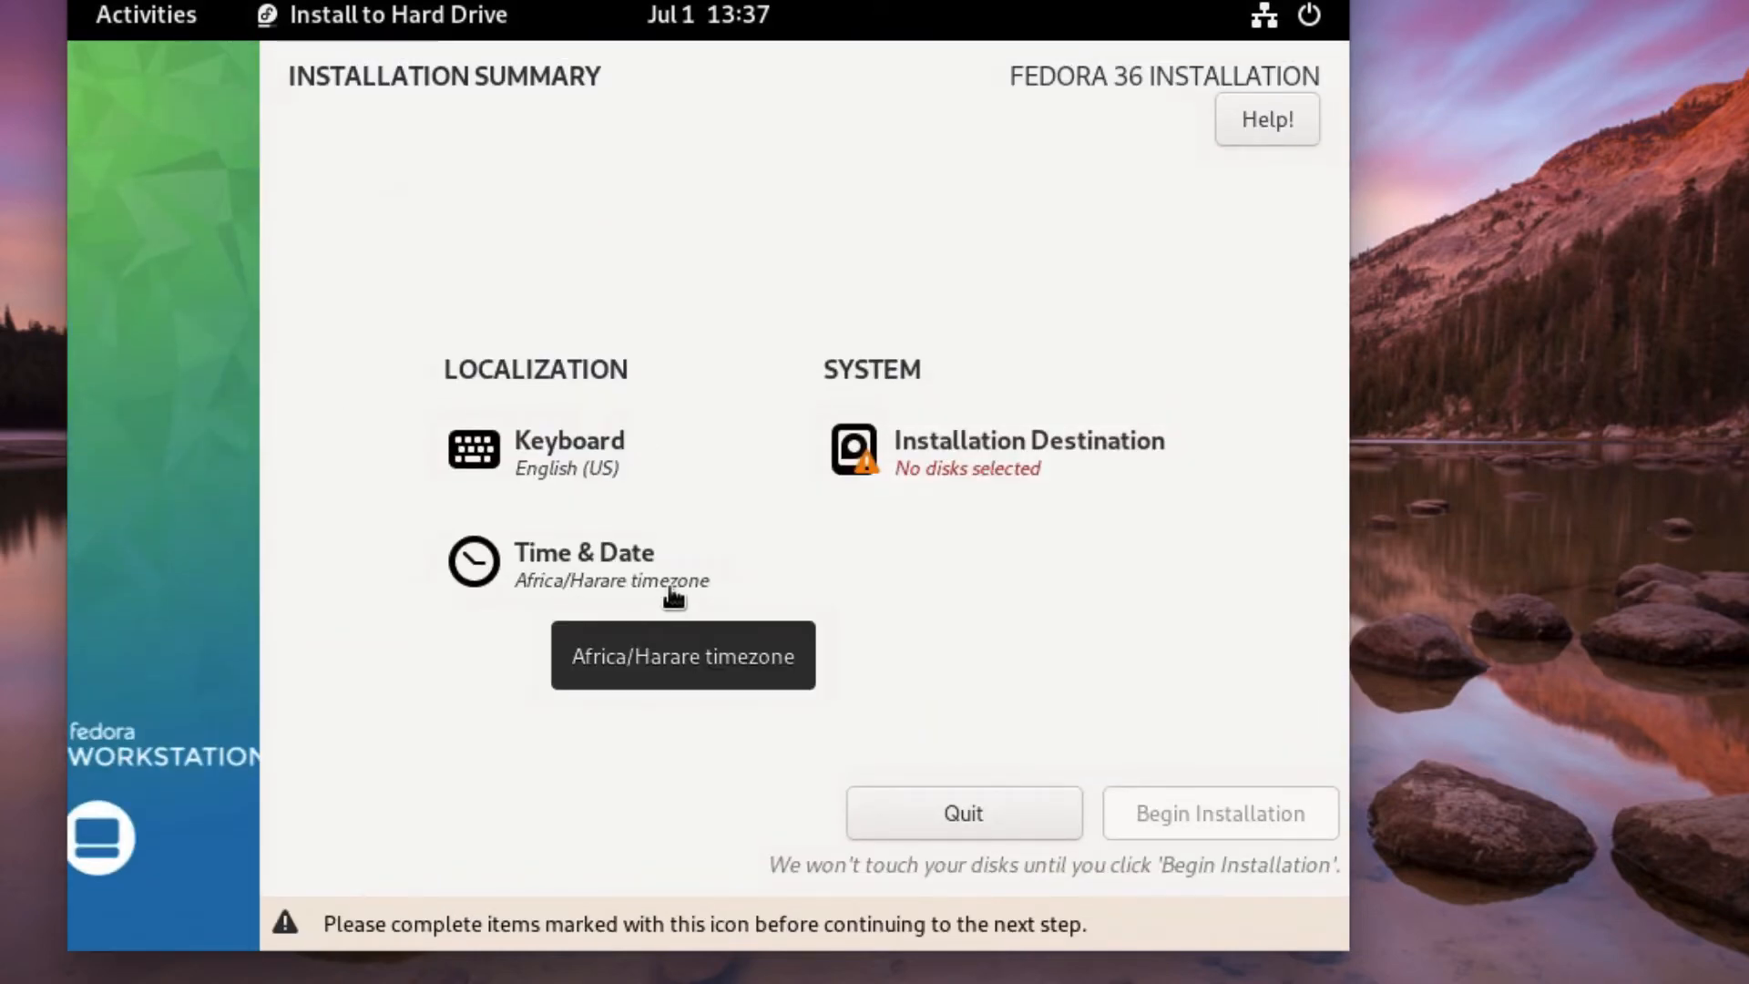
Select the 100 GiB VMware Virtual disk as installation destination with automatic storage configuration and begin the installation
click(925, 471)
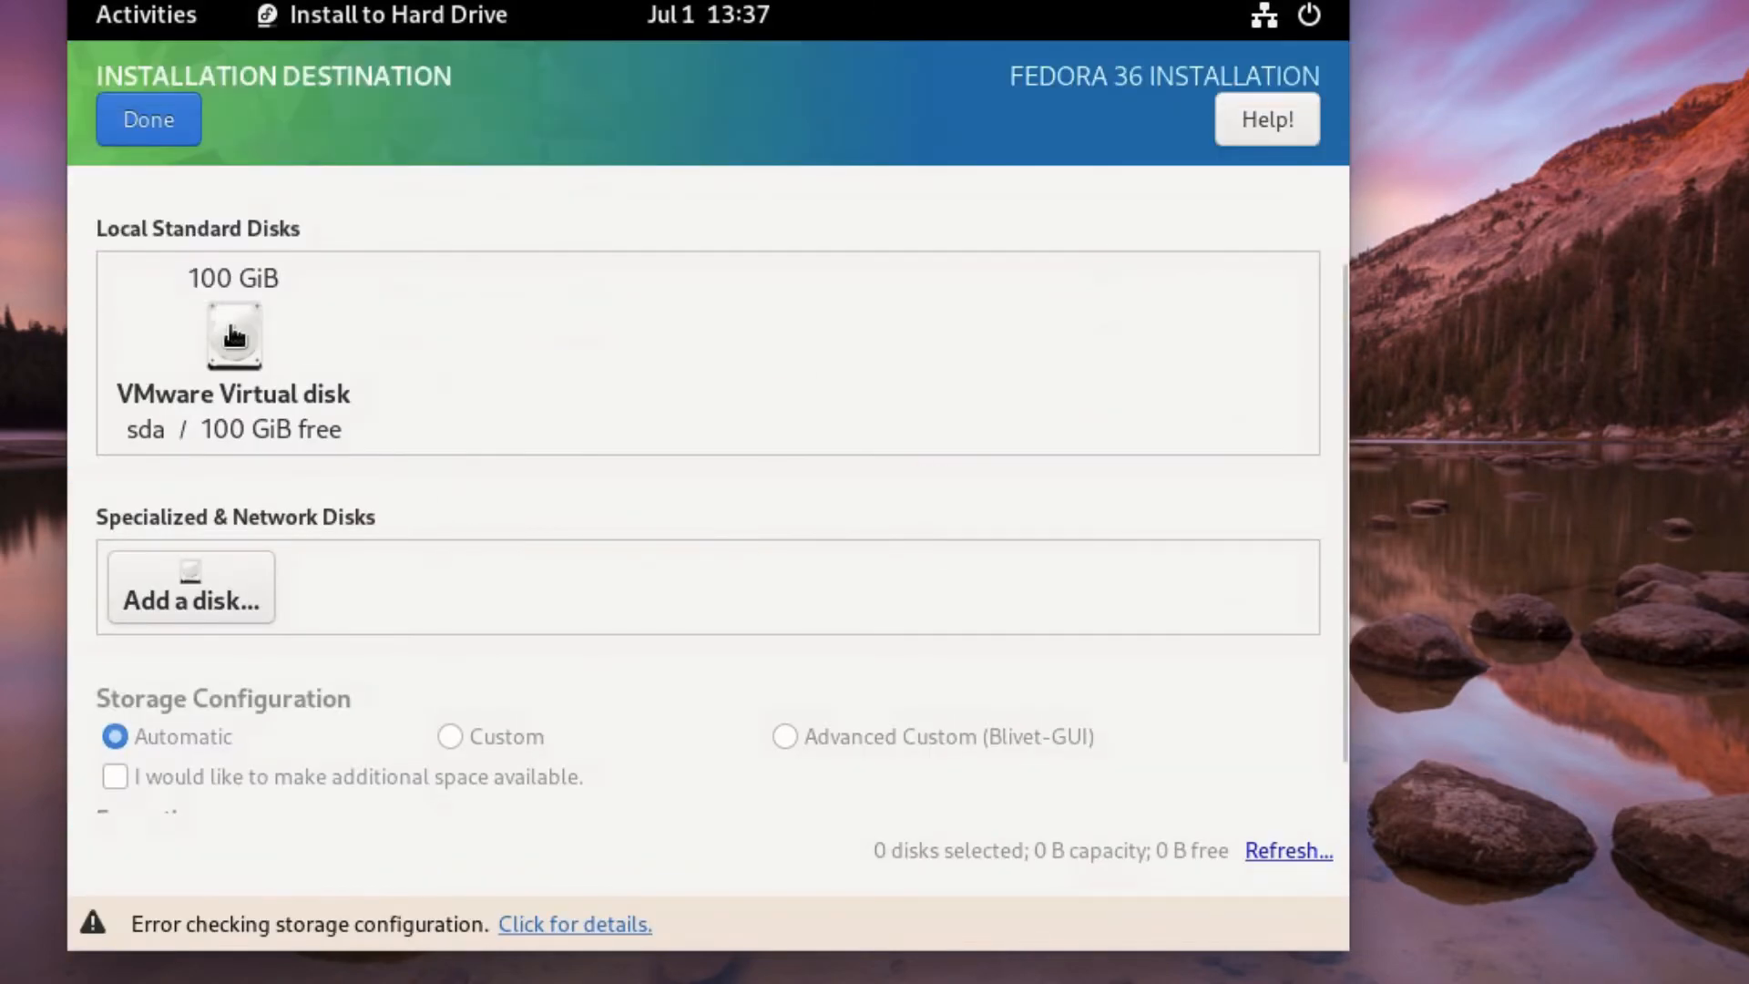
click(154, 126)
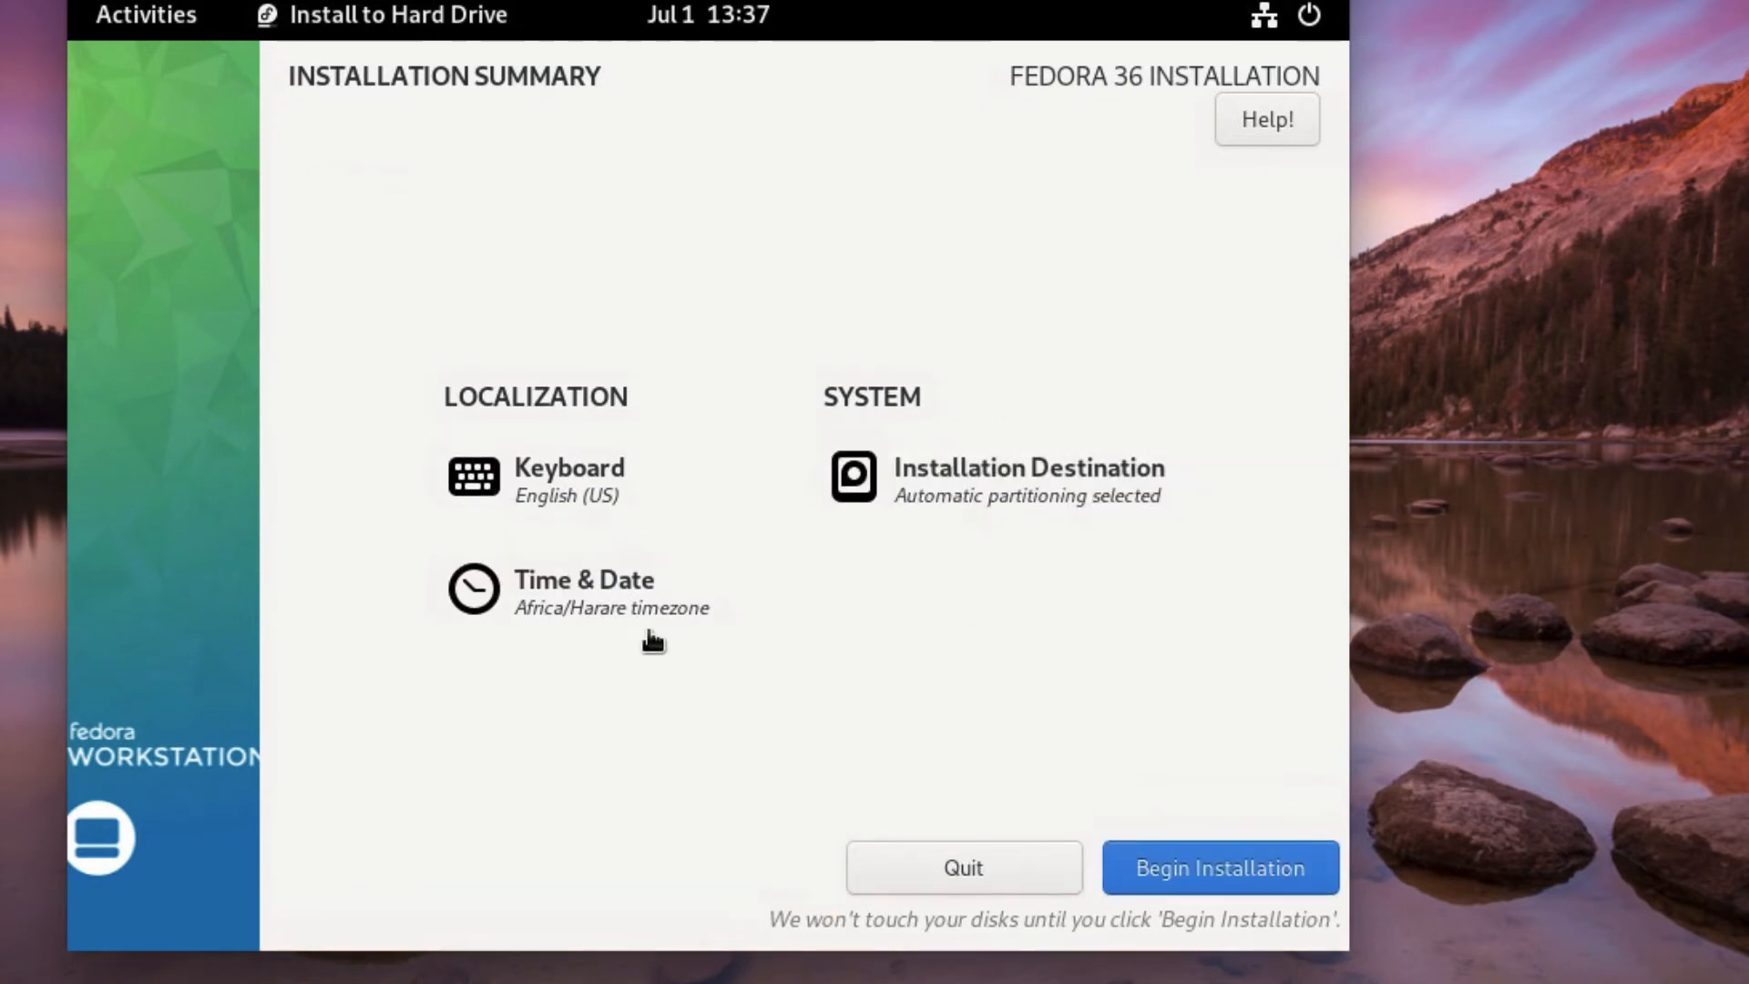
click(1227, 867)
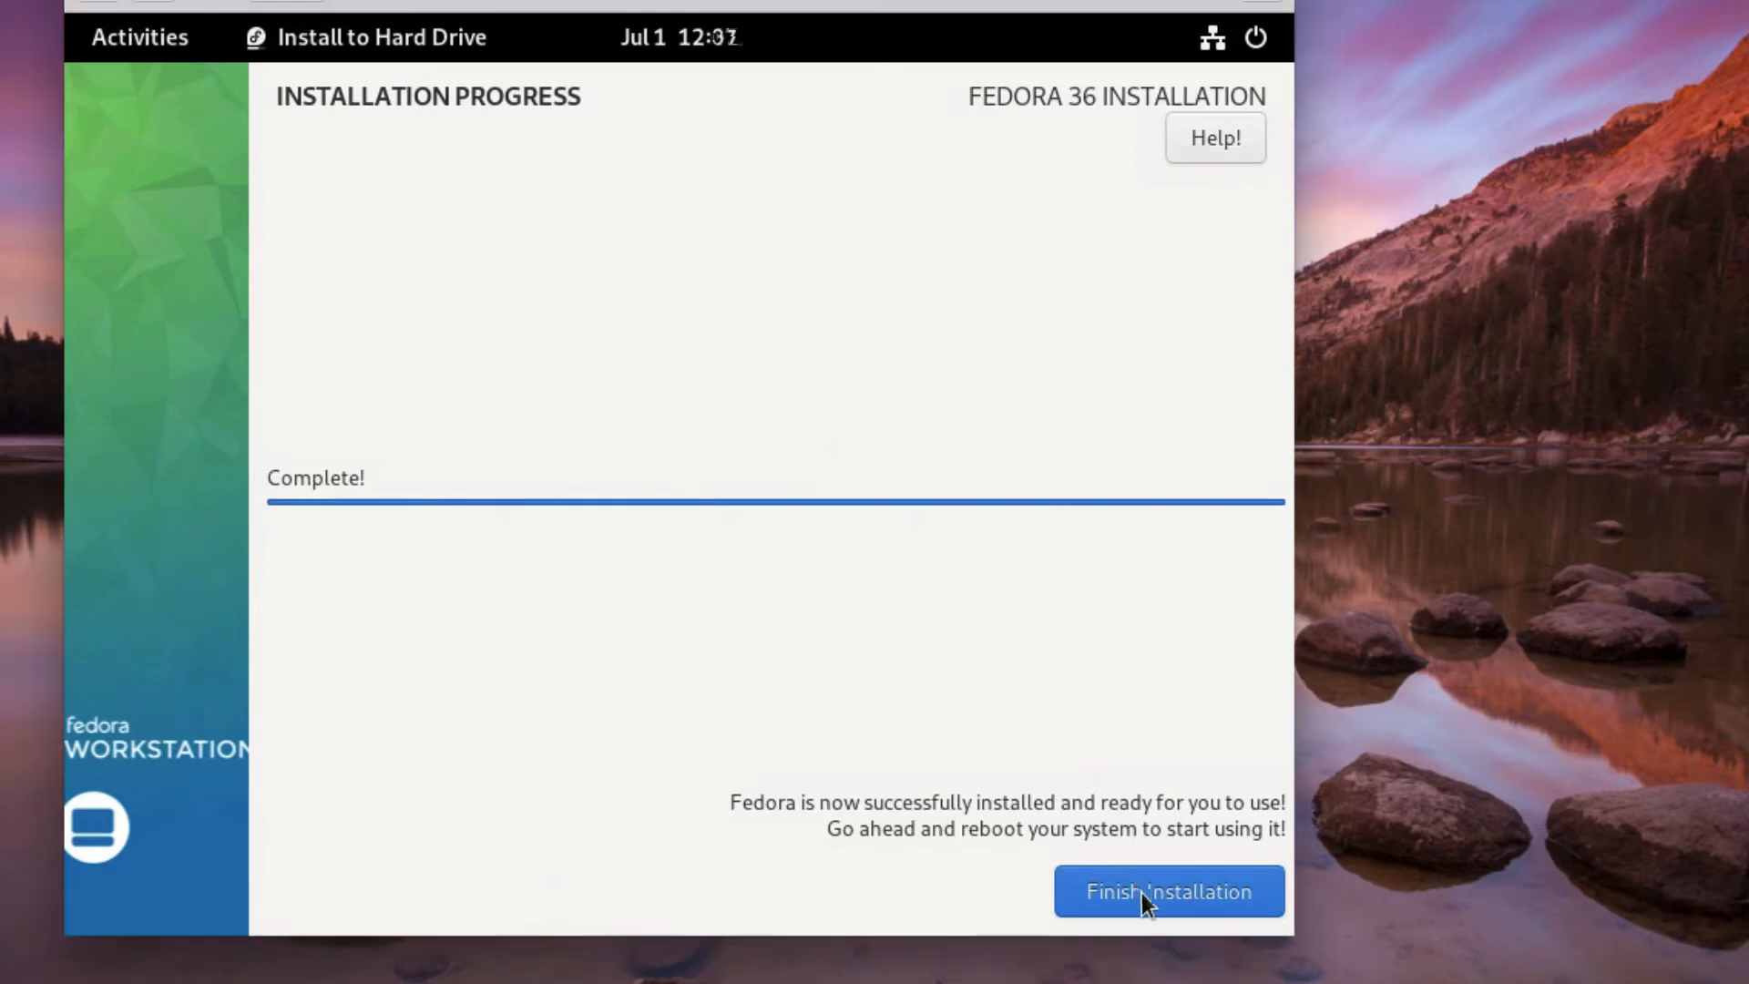
Finish the completed Fedora installation and restart the system from the live desktop
click(1143, 890)
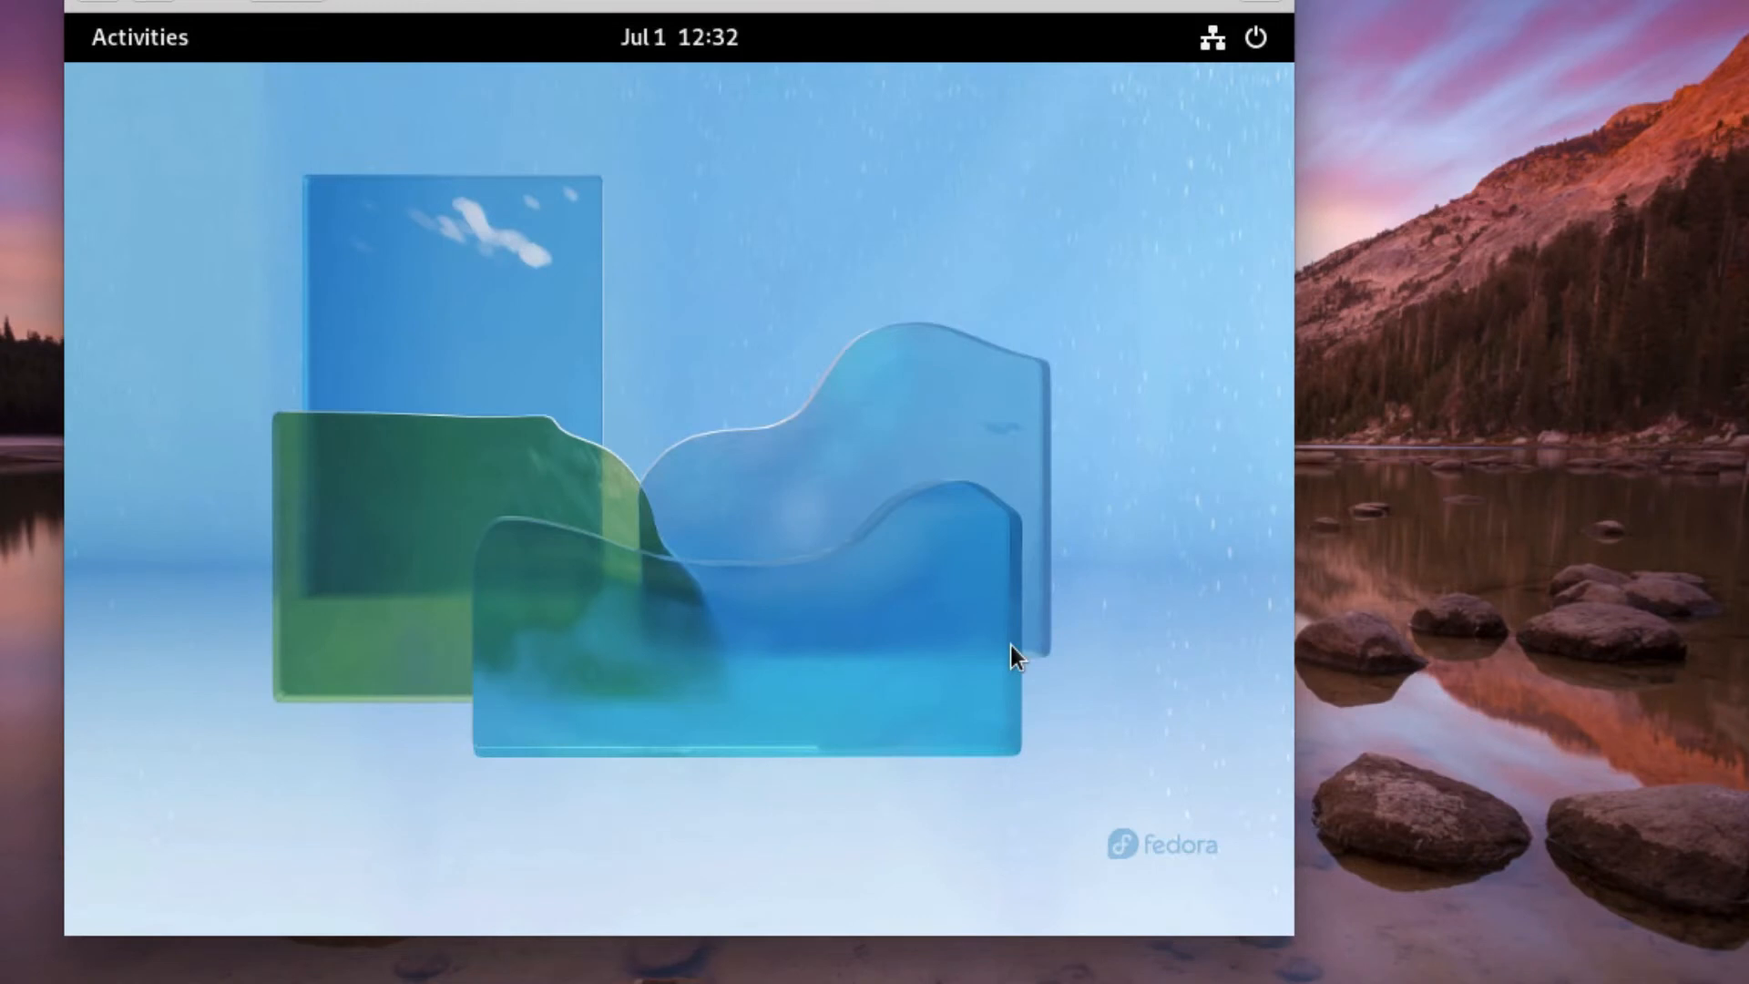
click(1250, 37)
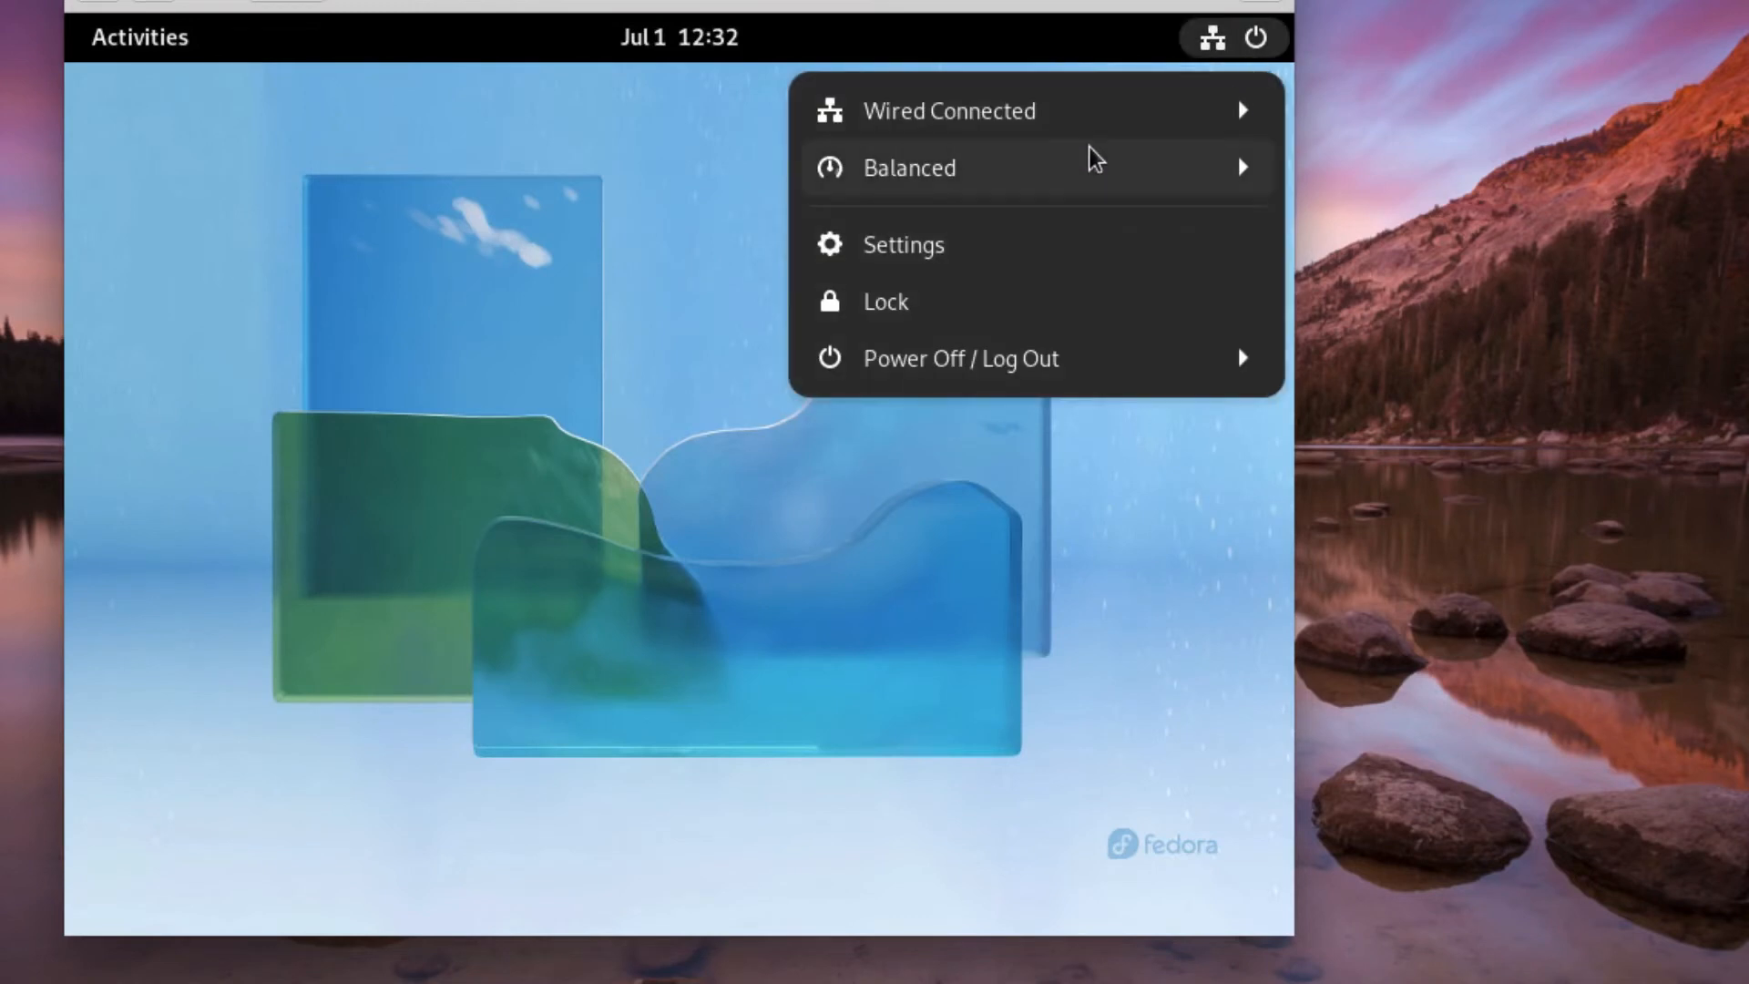
click(935, 363)
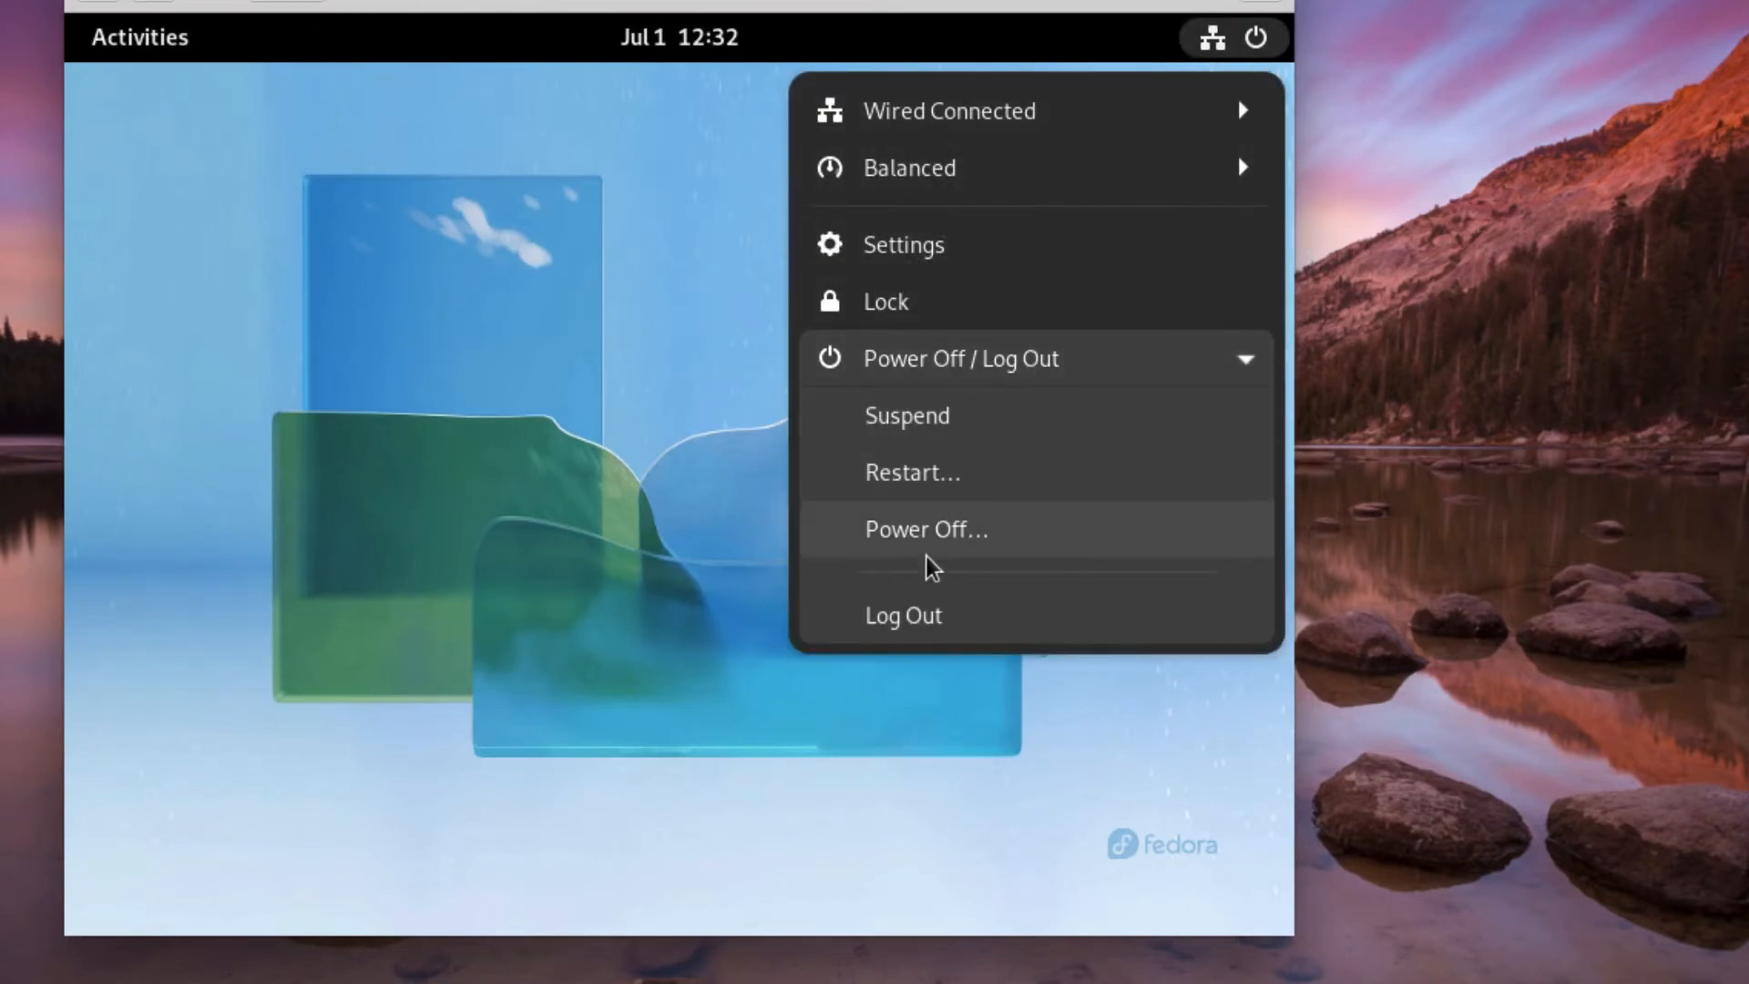
click(923, 488)
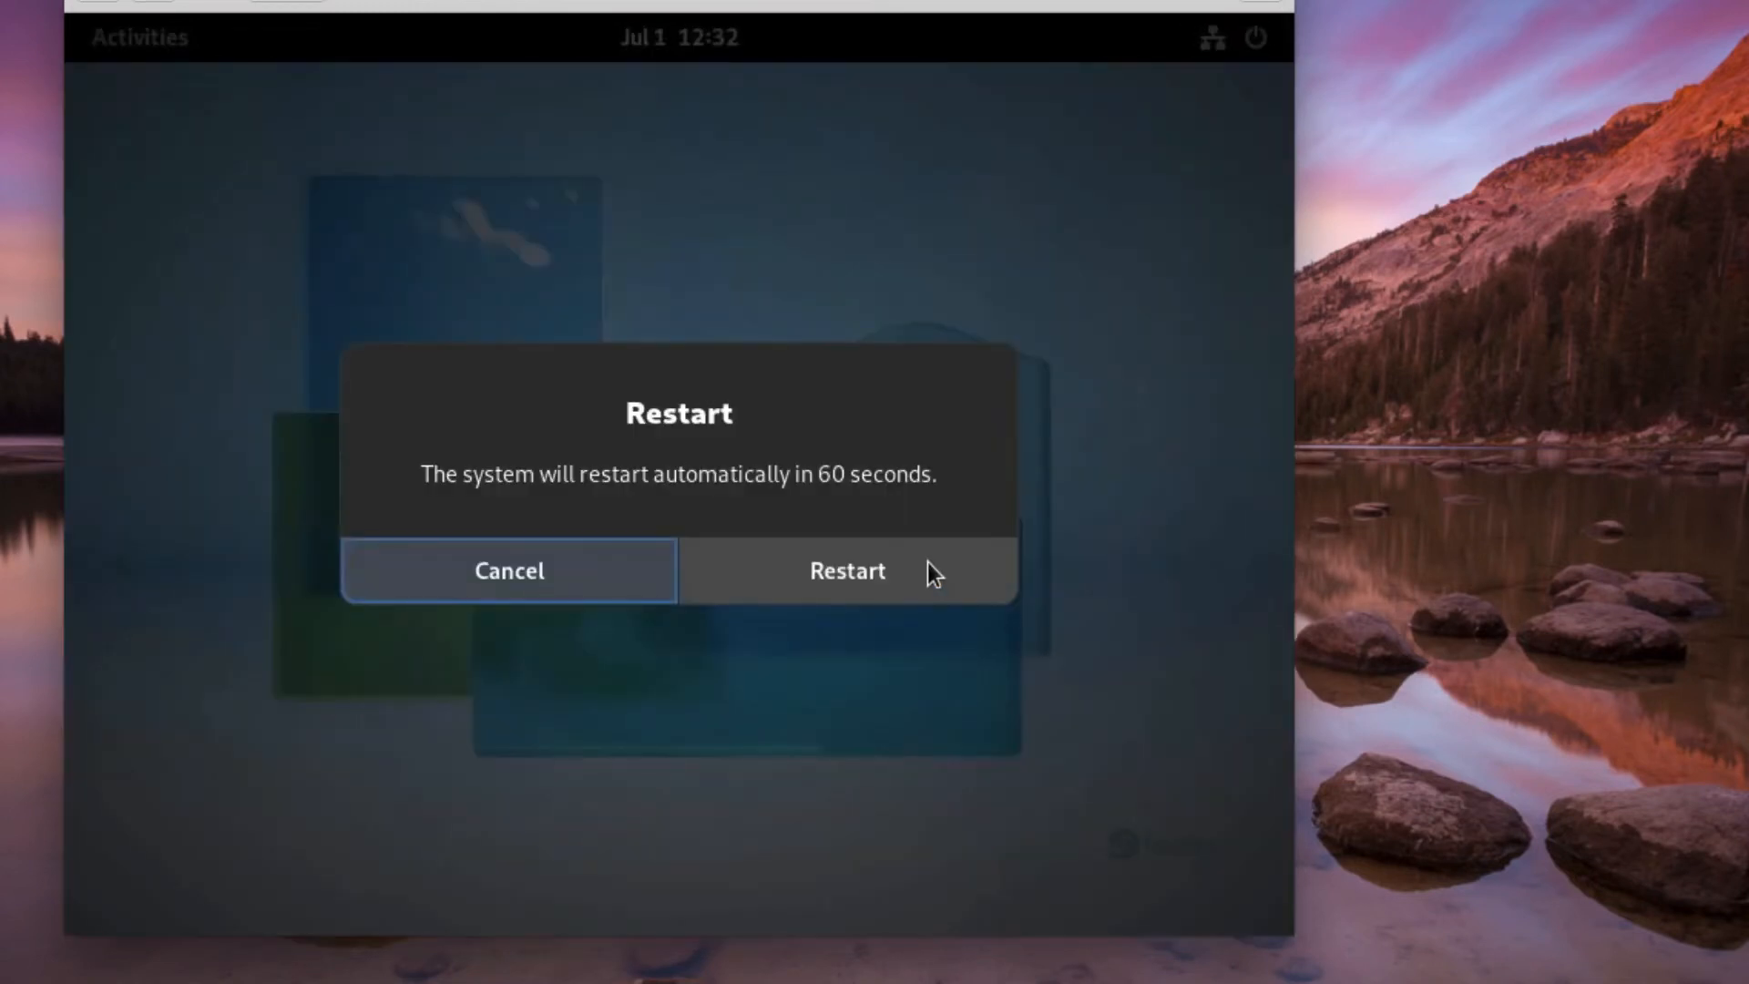
click(870, 563)
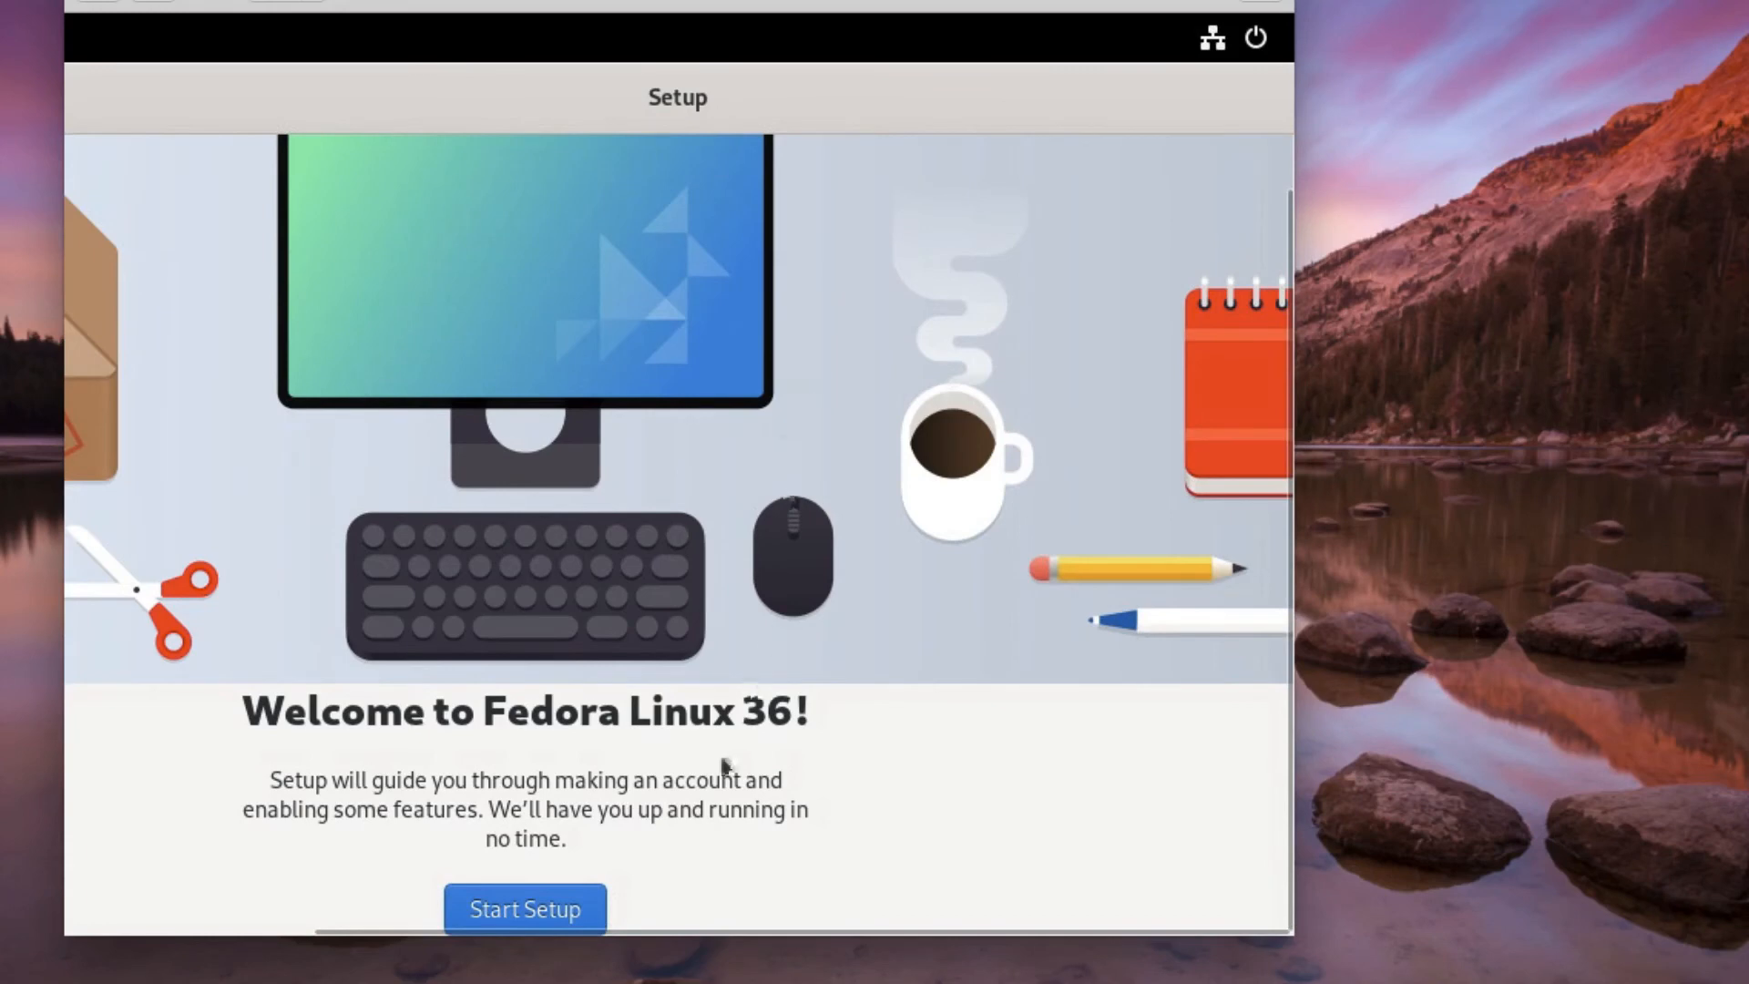
Start the Fedora initial setup, accept the default privacy settings and enable third-party repositories
click(589, 907)
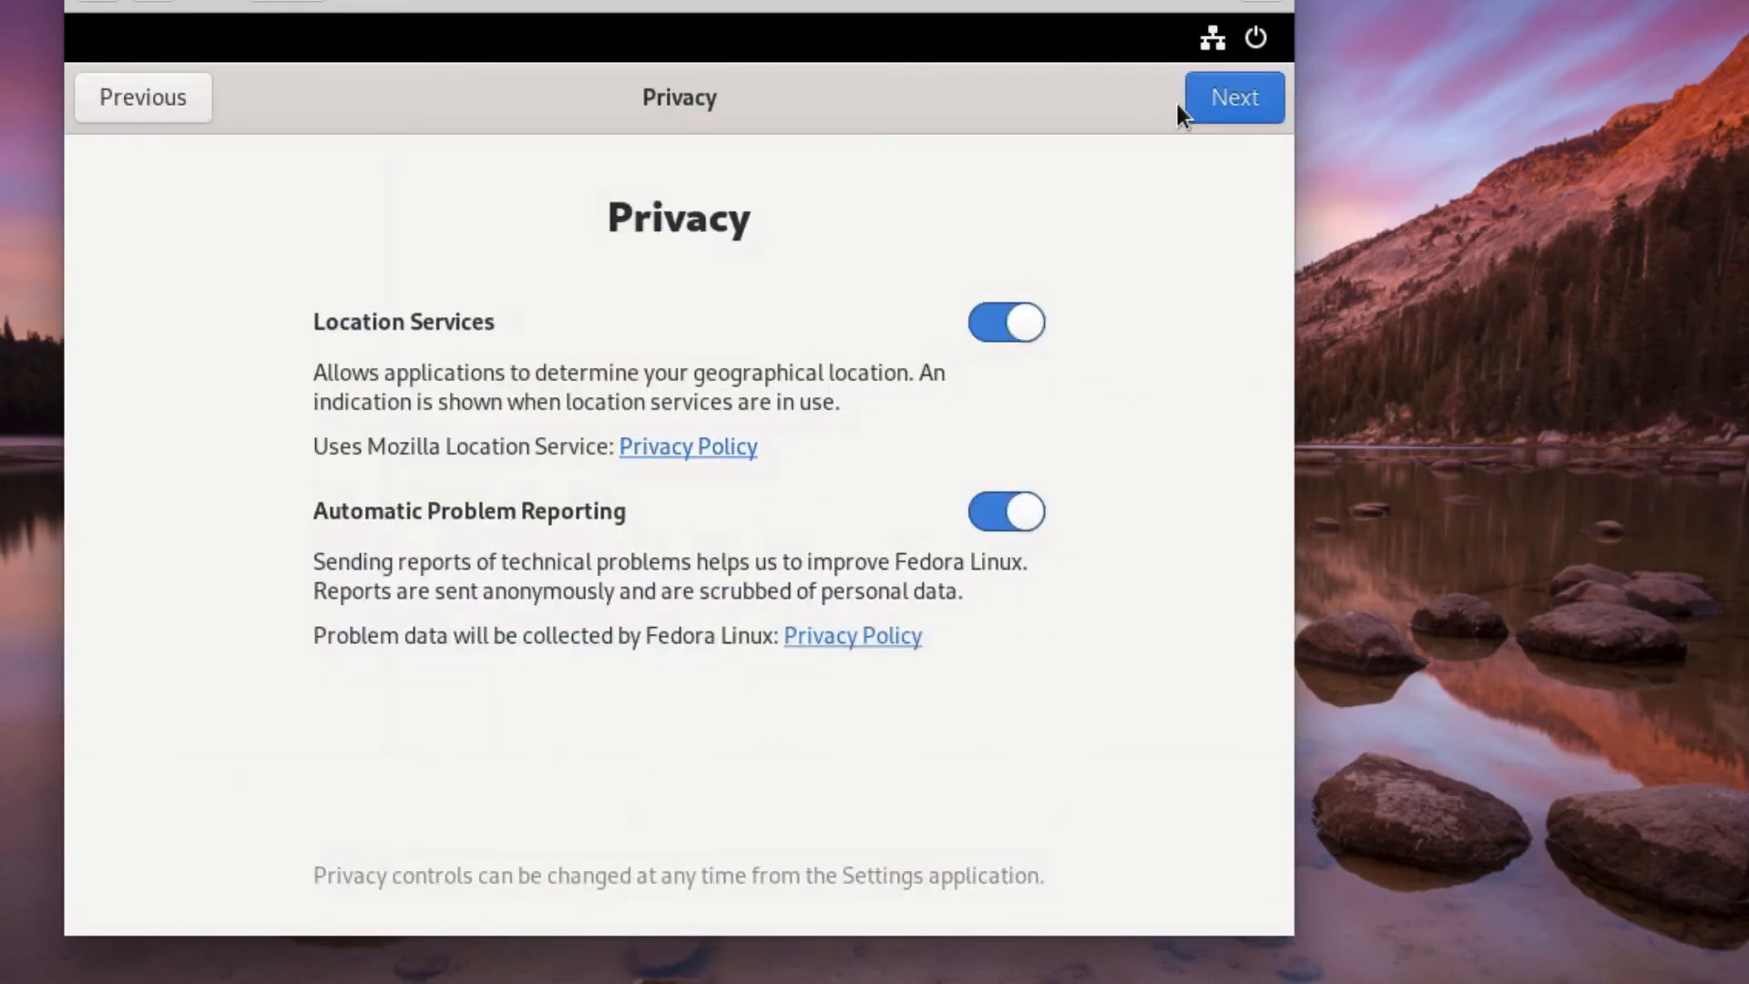
click(1212, 98)
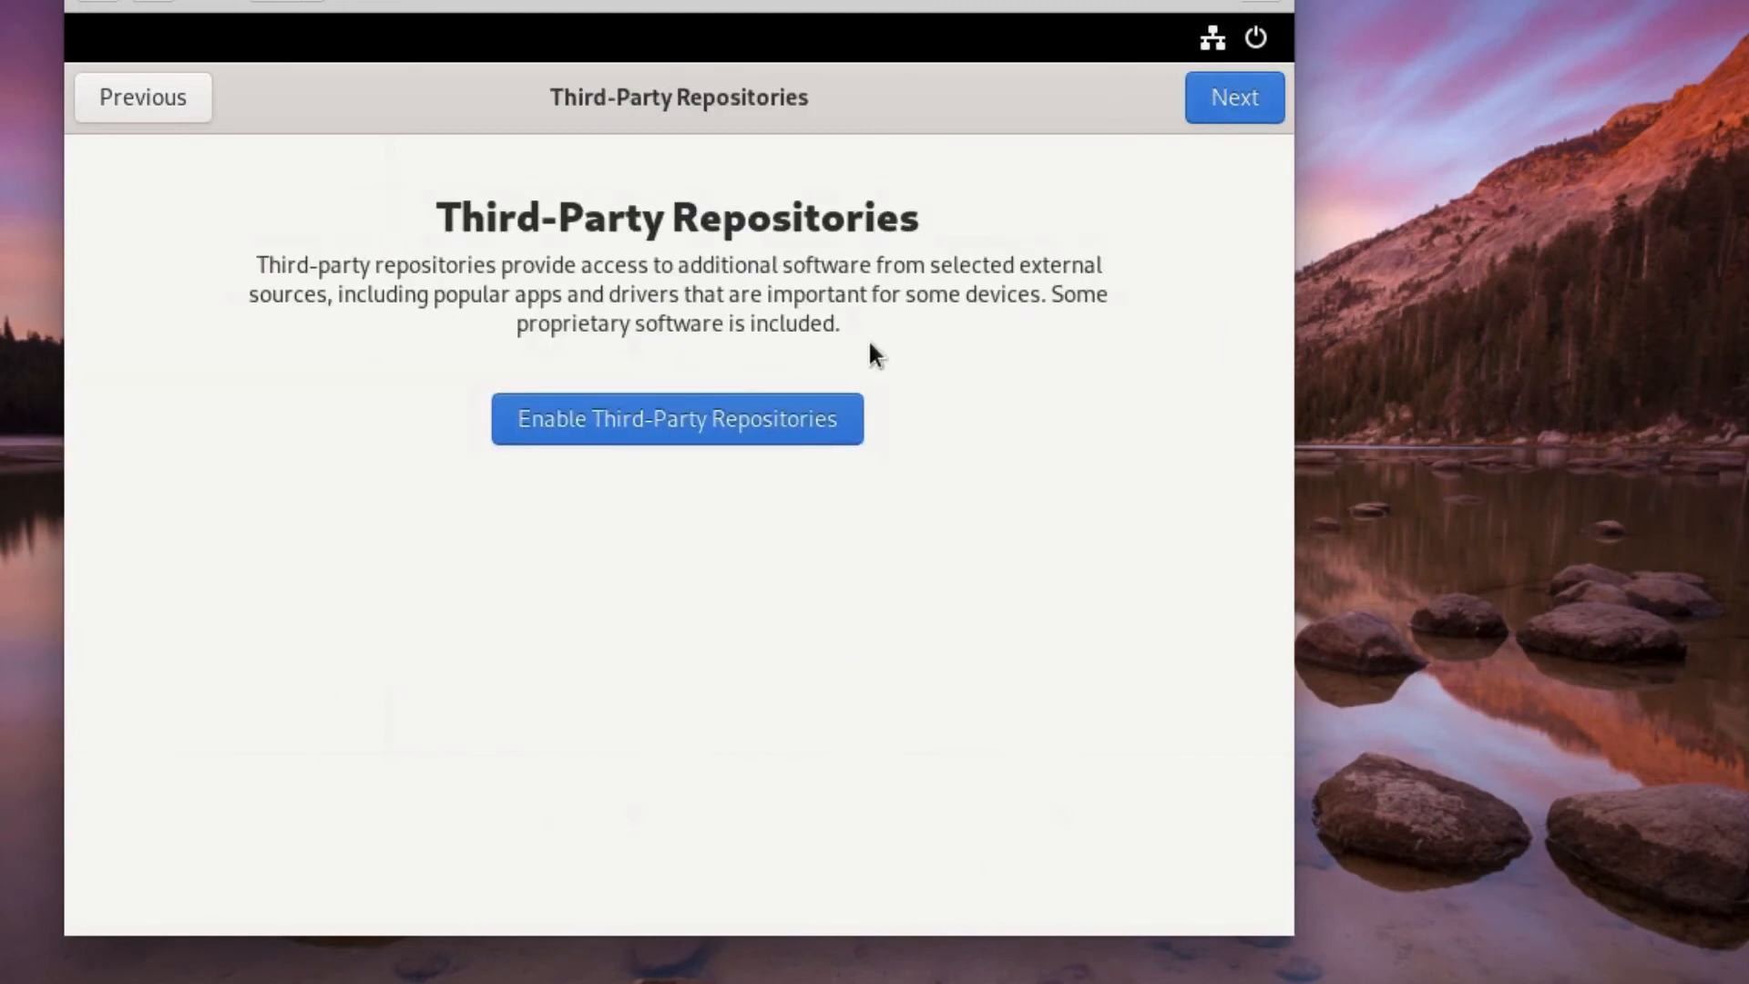
click(753, 421)
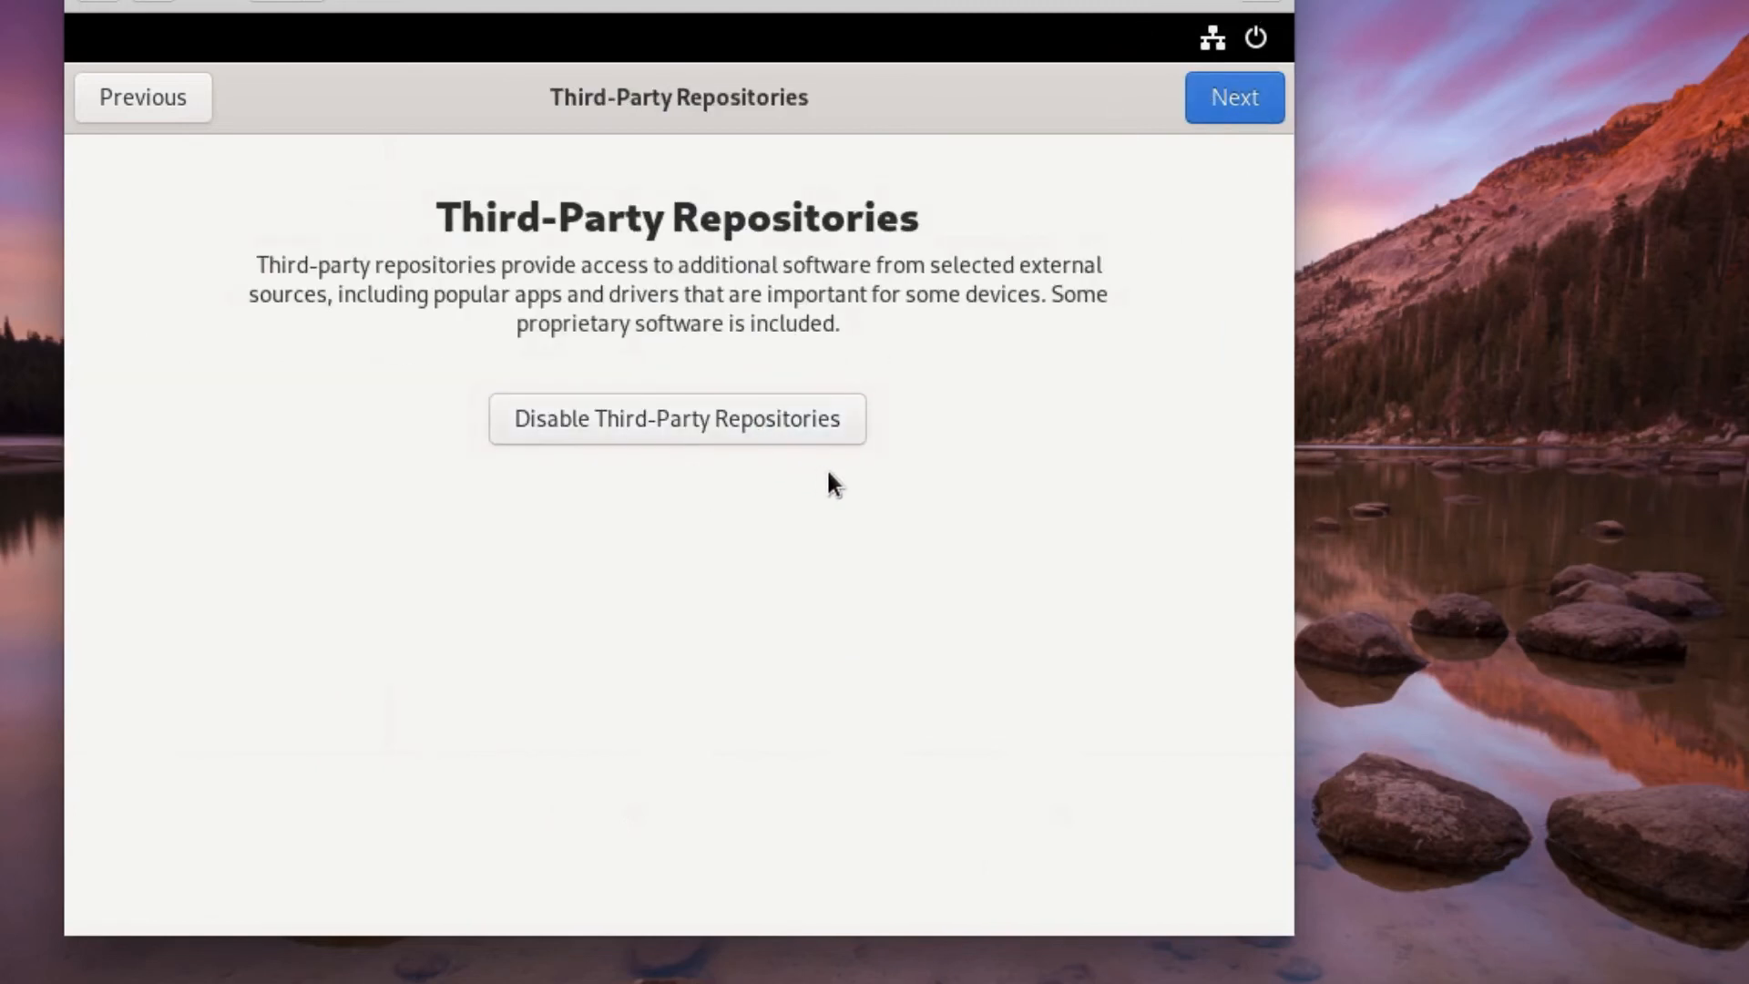
click(1245, 110)
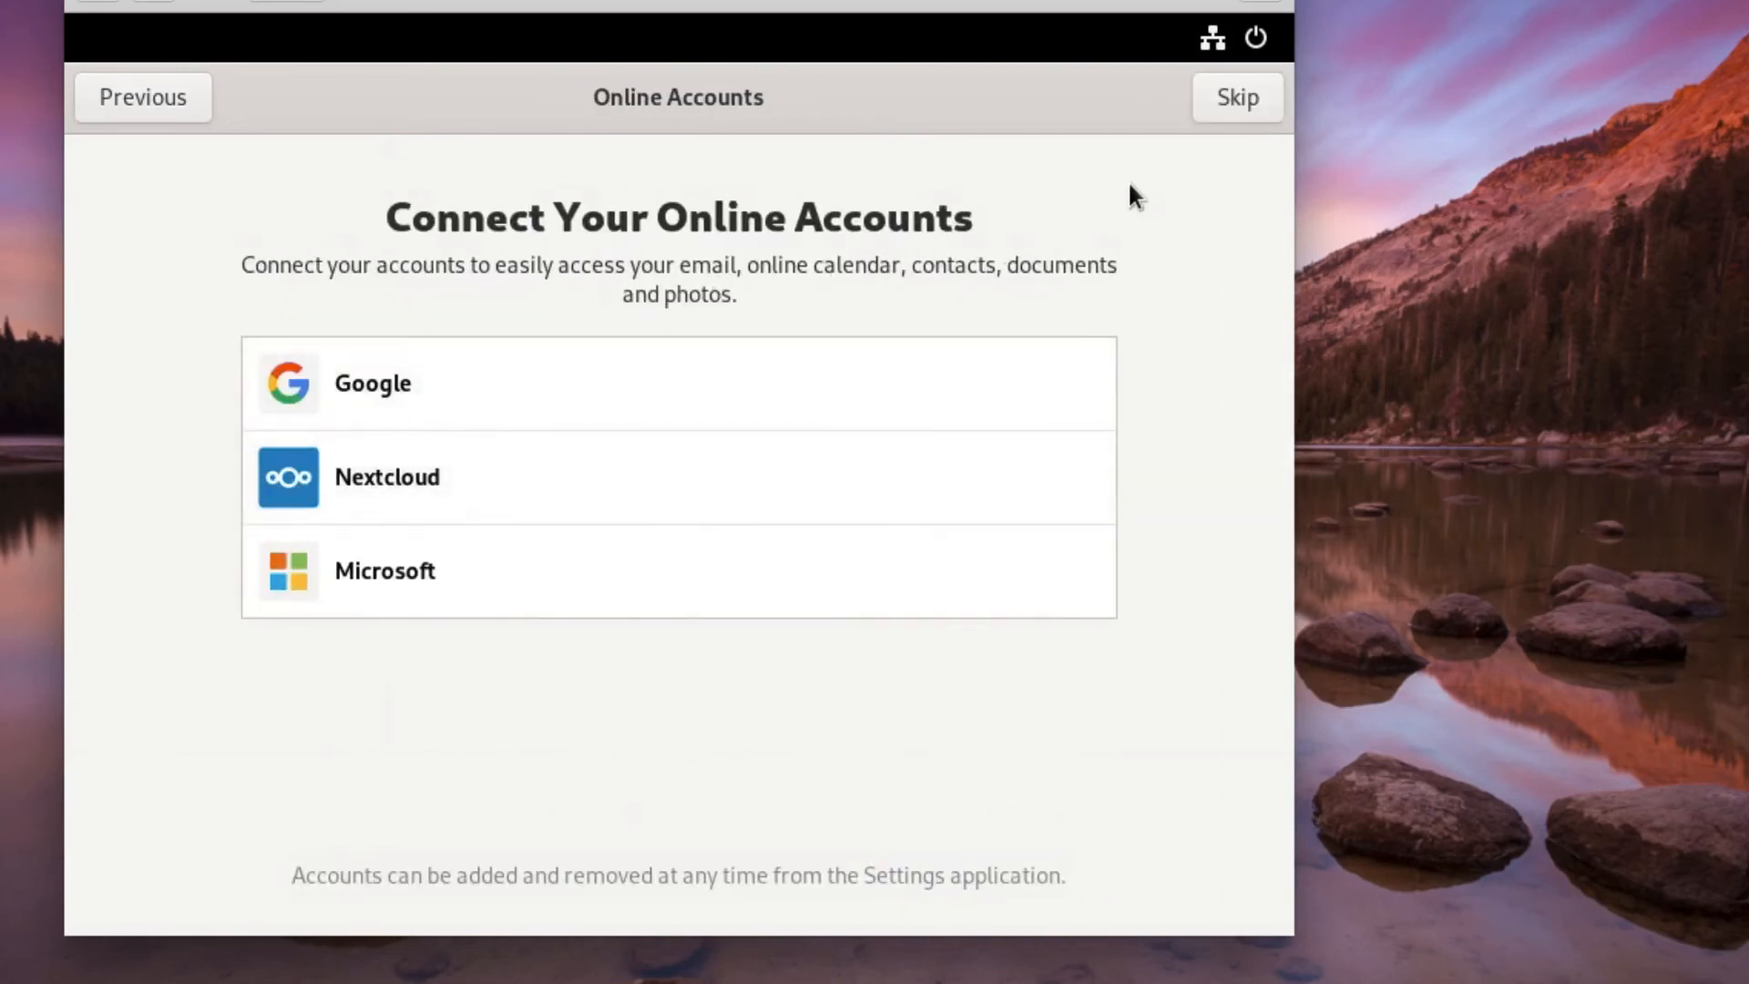
Skip connecting online accounts and create the user account by entering its full name, keeping the suggested username
click(1235, 109)
click(697, 545)
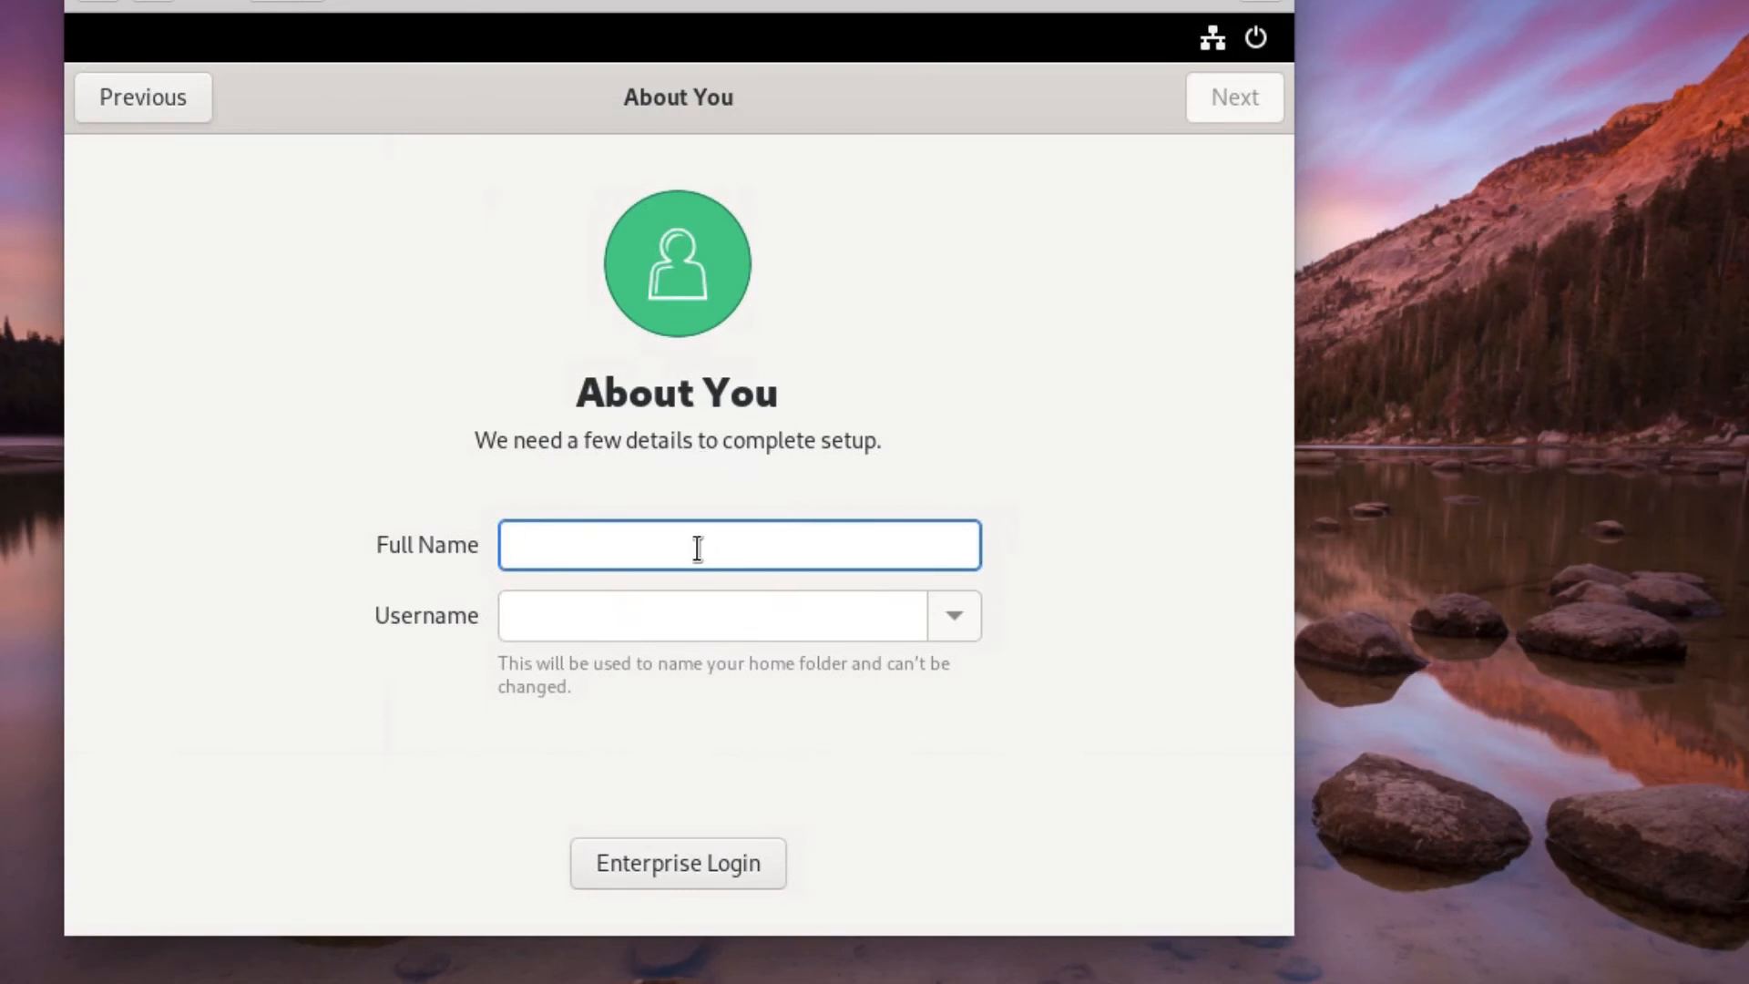
text(billy)
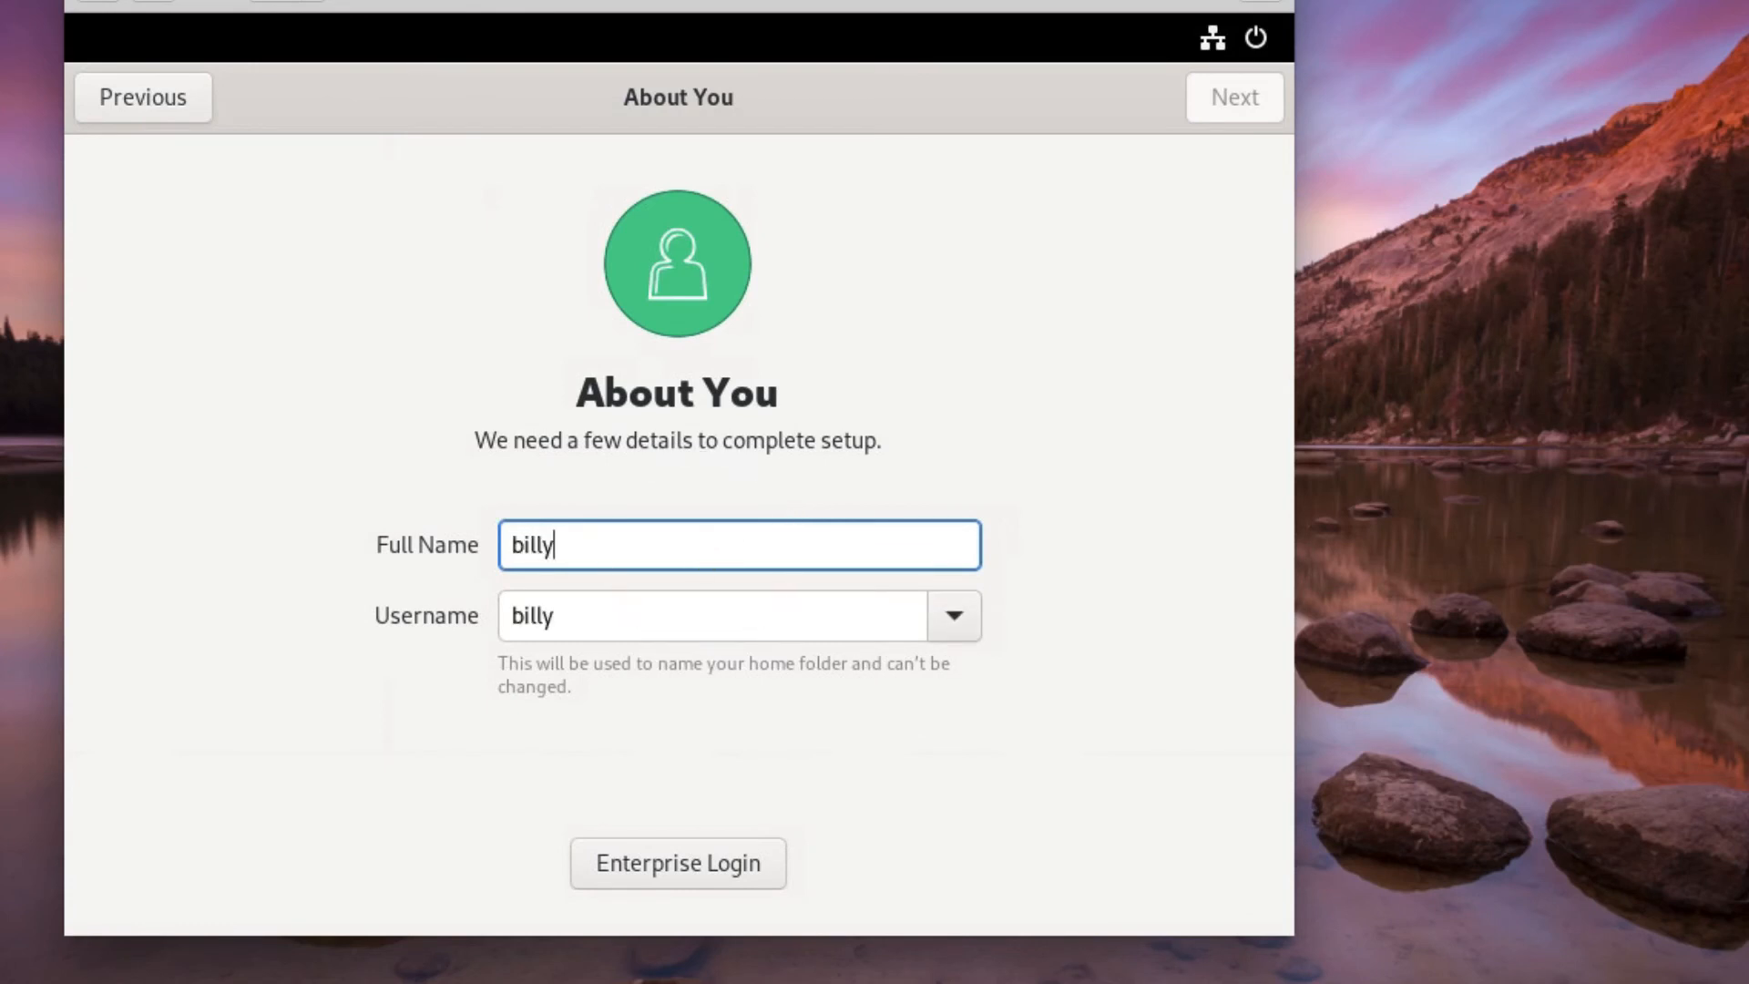
text(softacade)
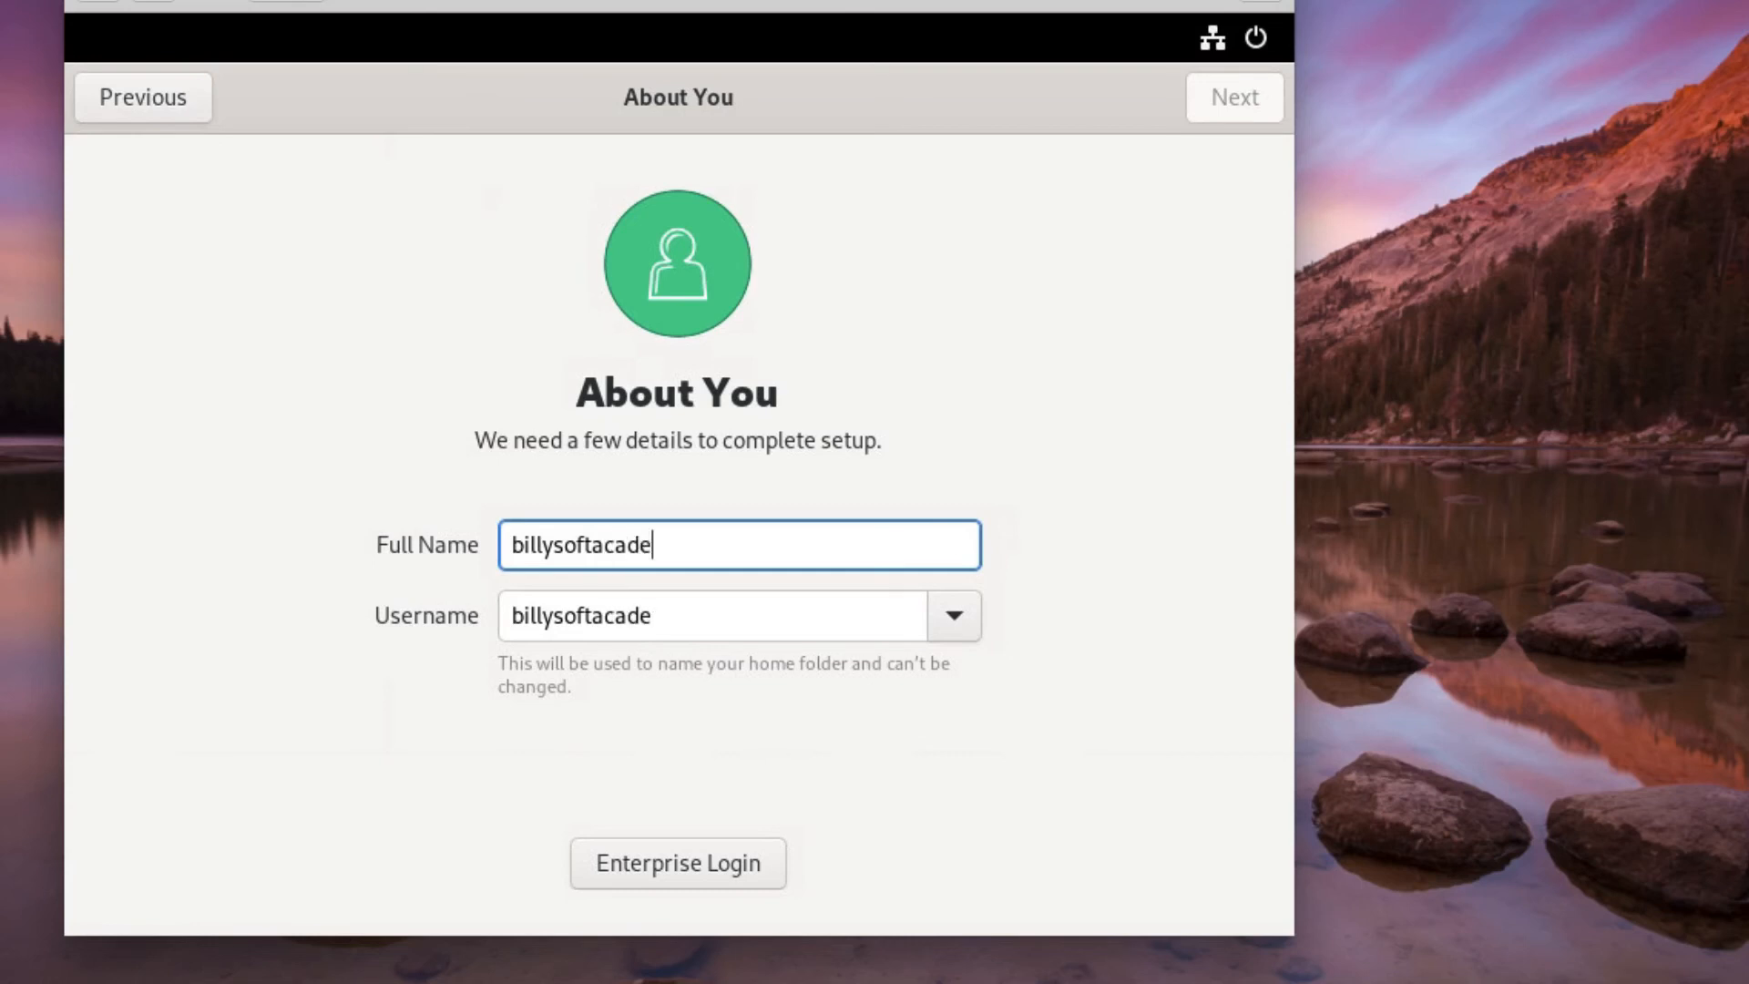
text(my)
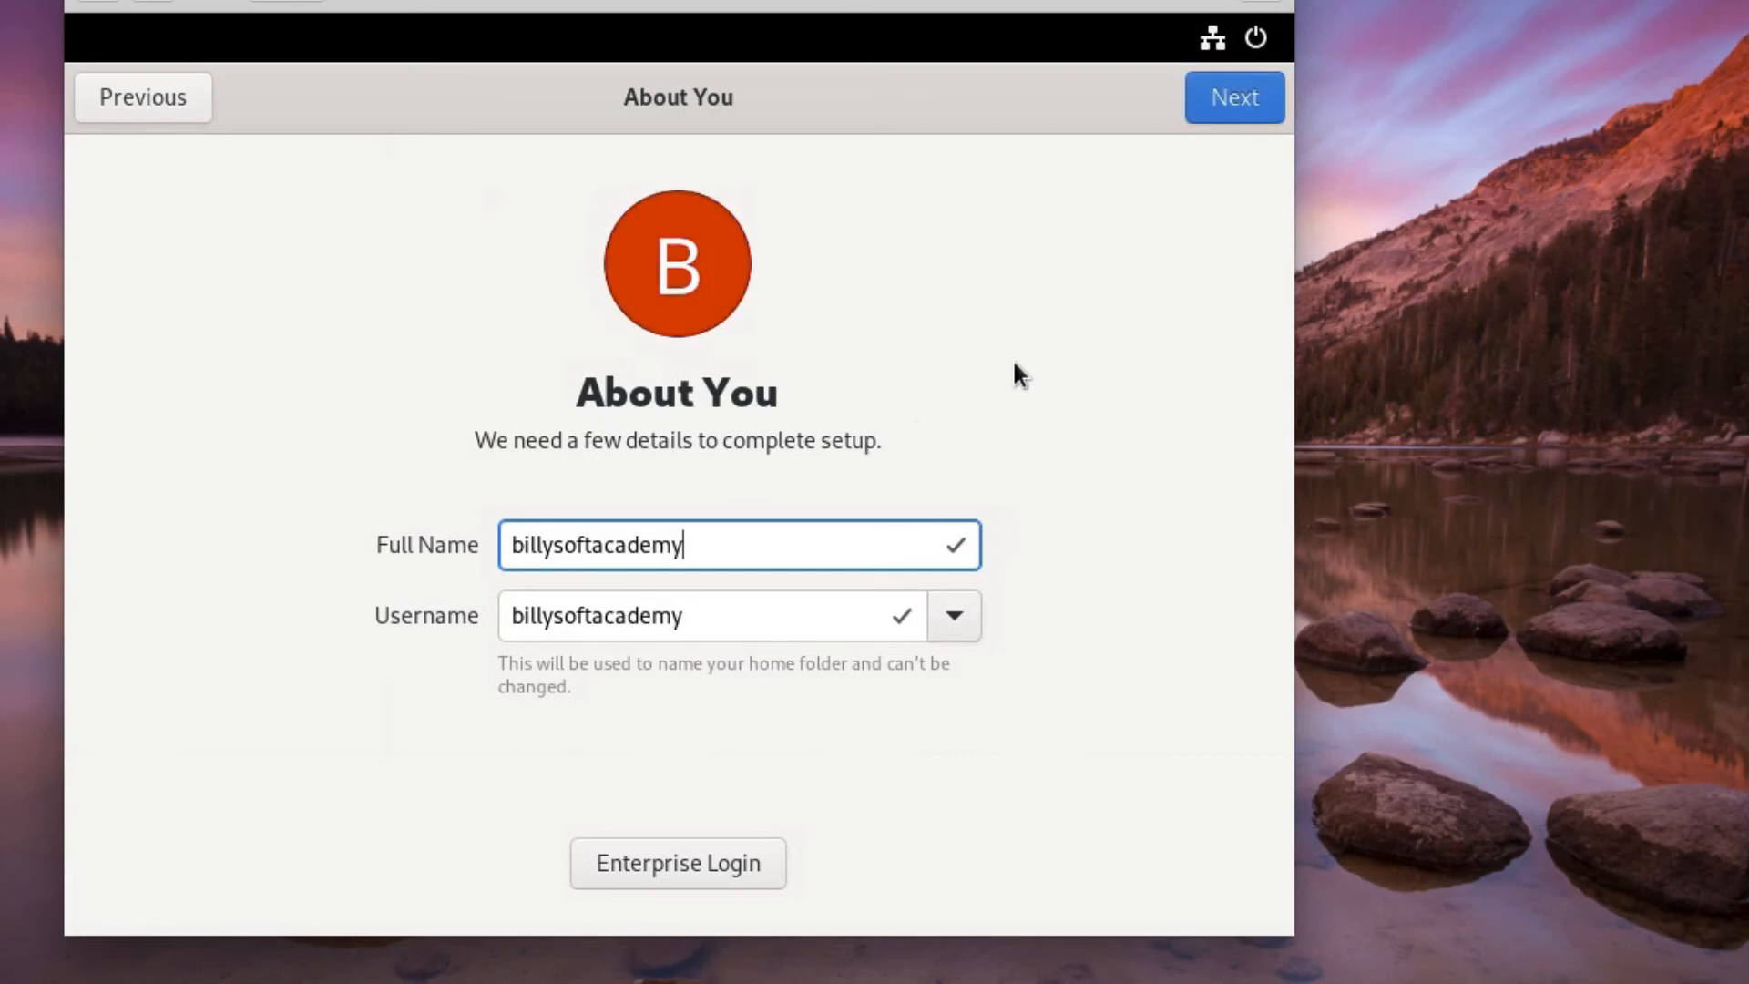
click(1227, 108)
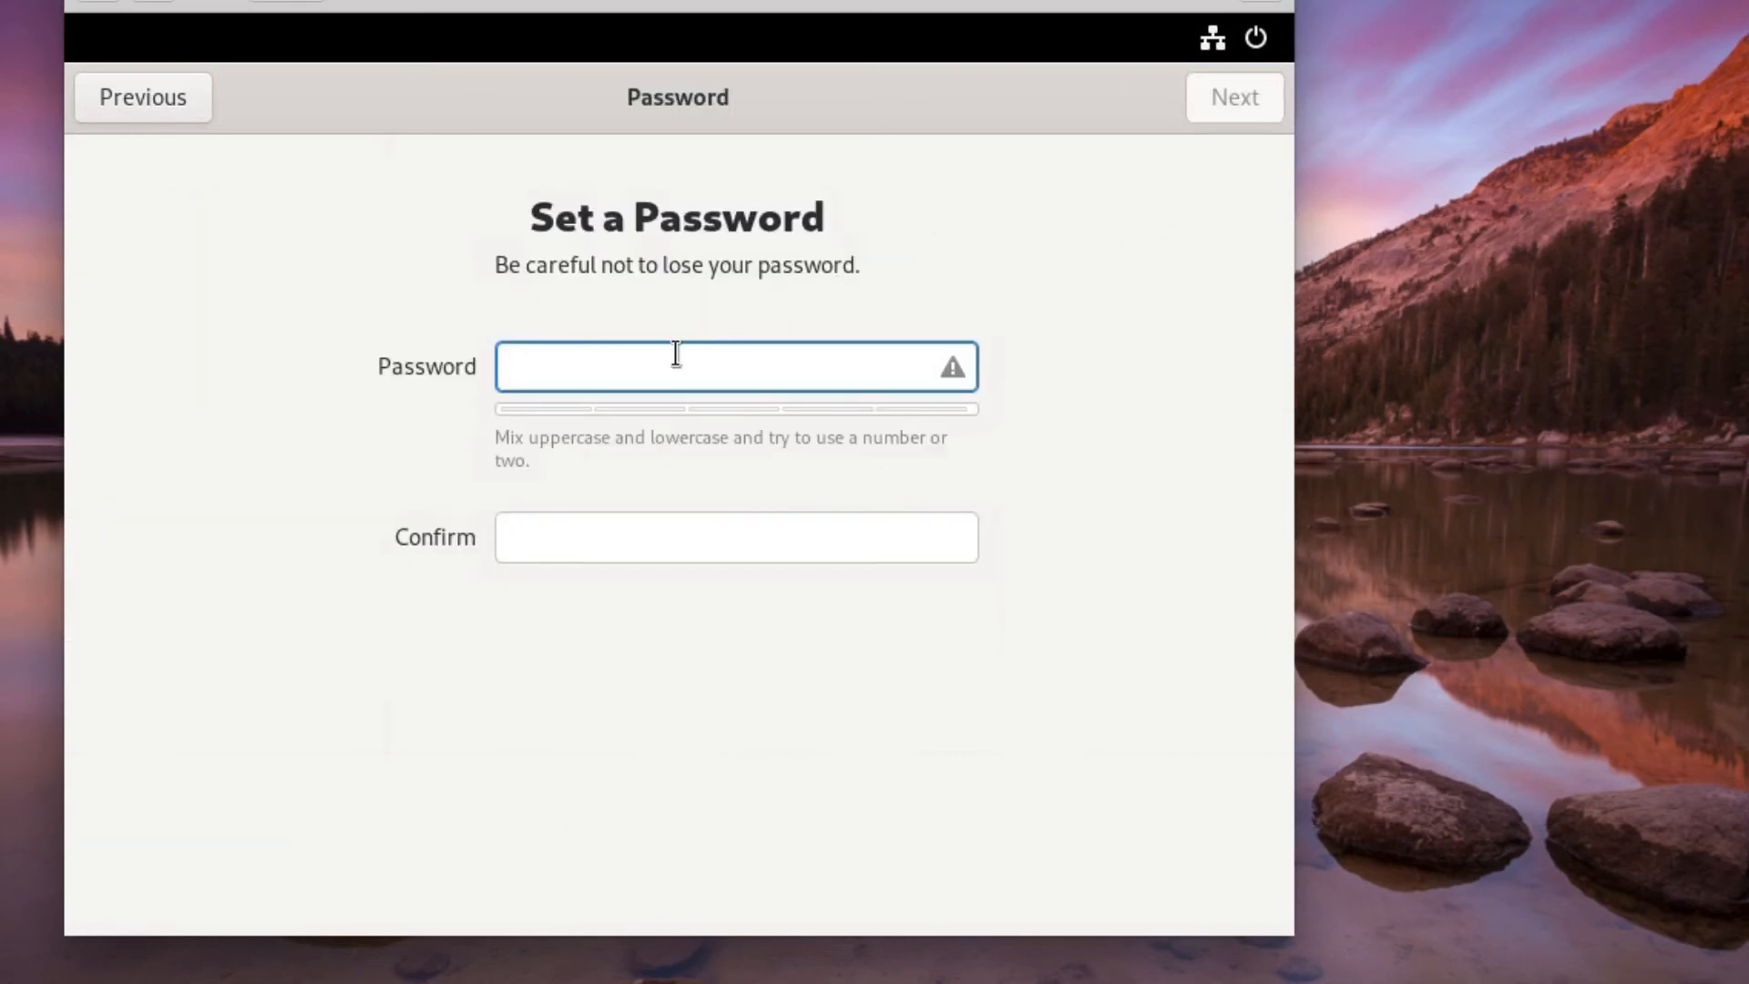
Enter and confirm the new account's password, and finish the setup to start using Fedora
text(*************)
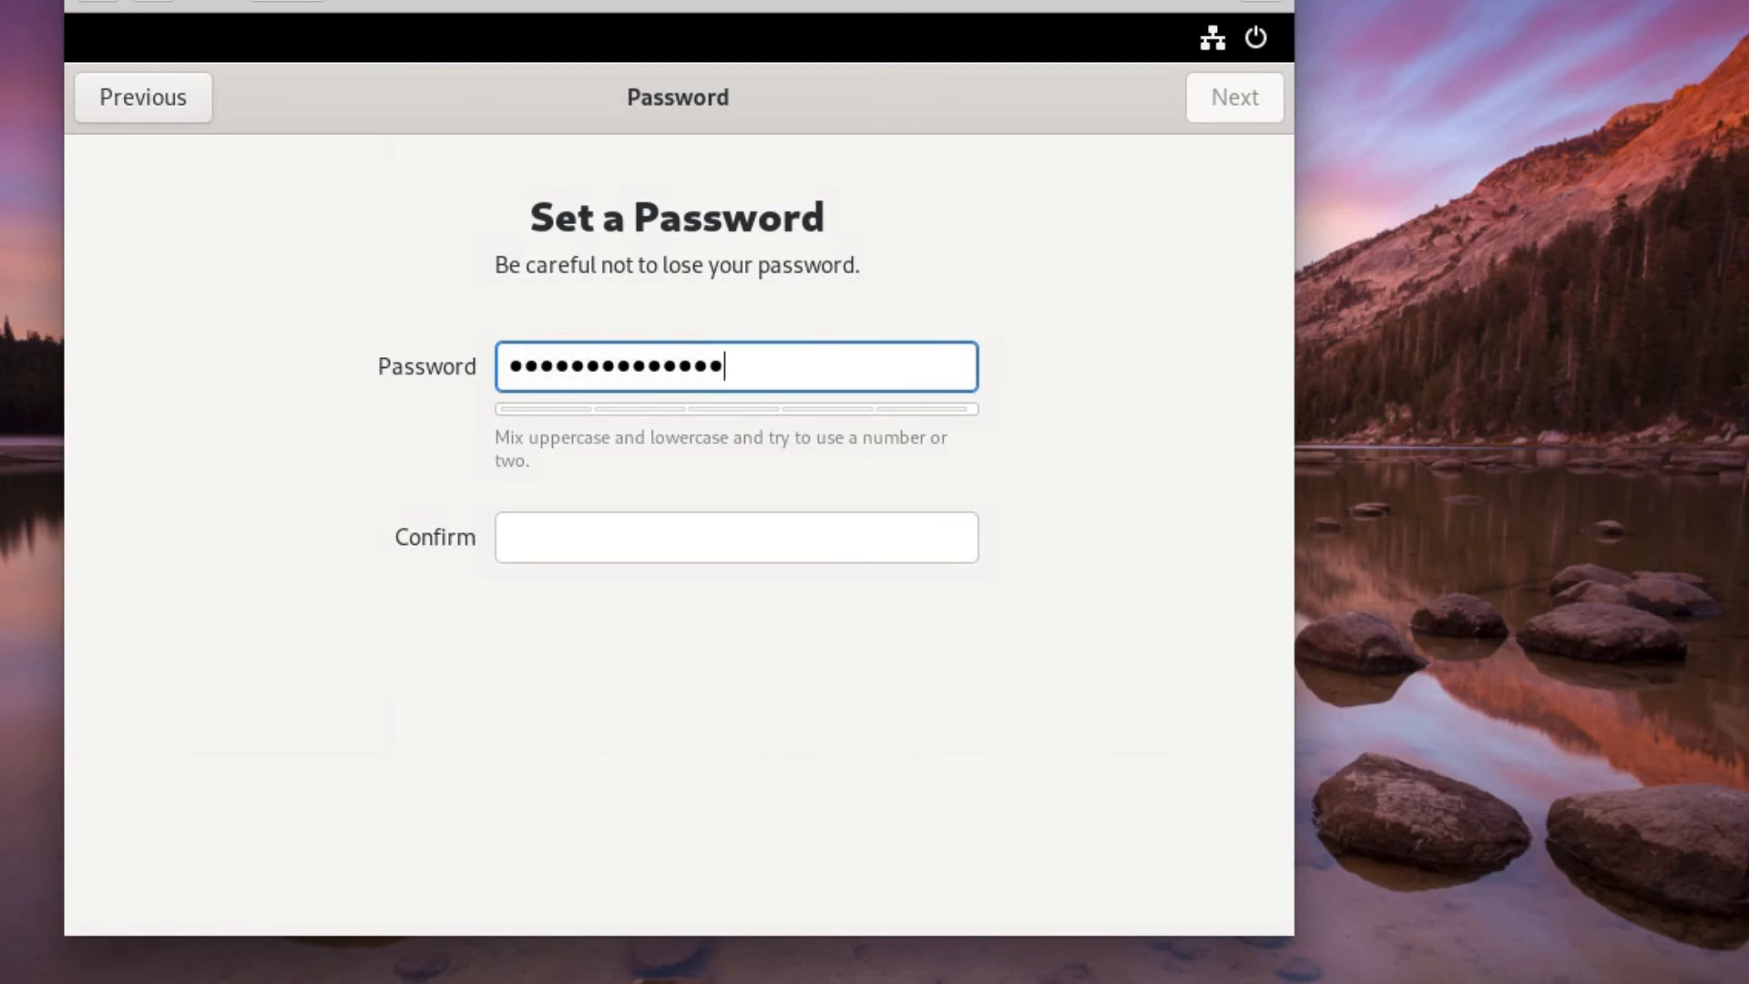
click(596, 517)
text(***)
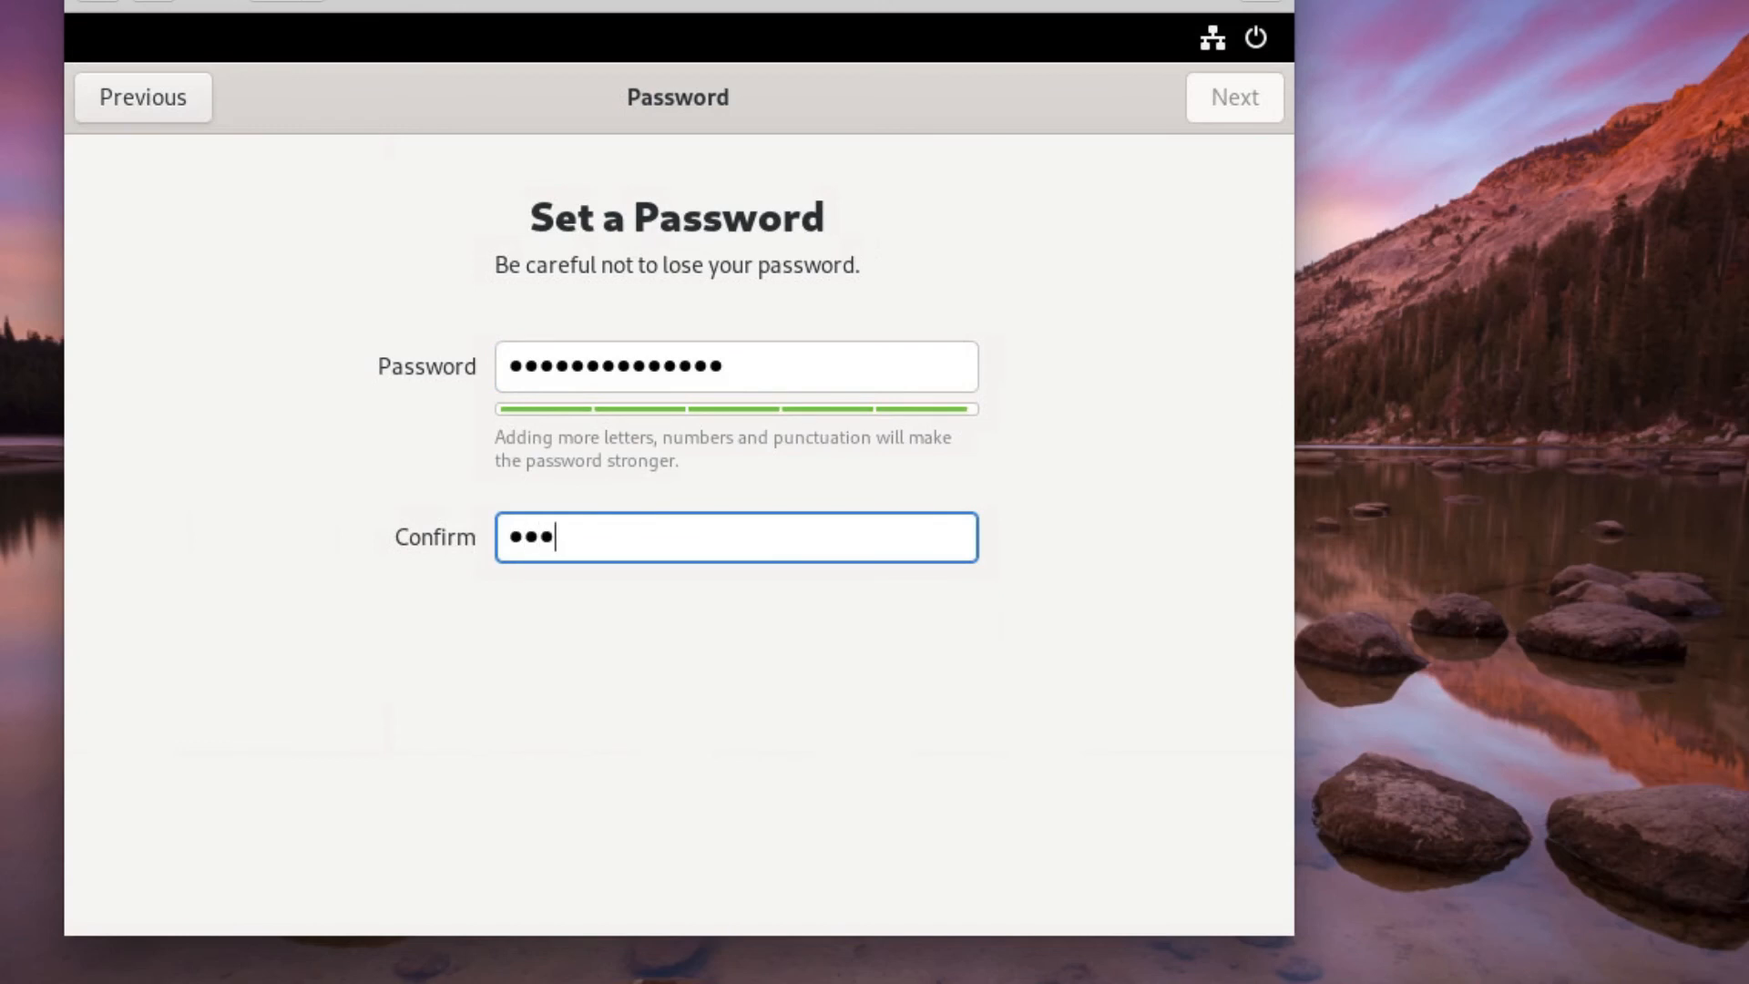
text(**********)
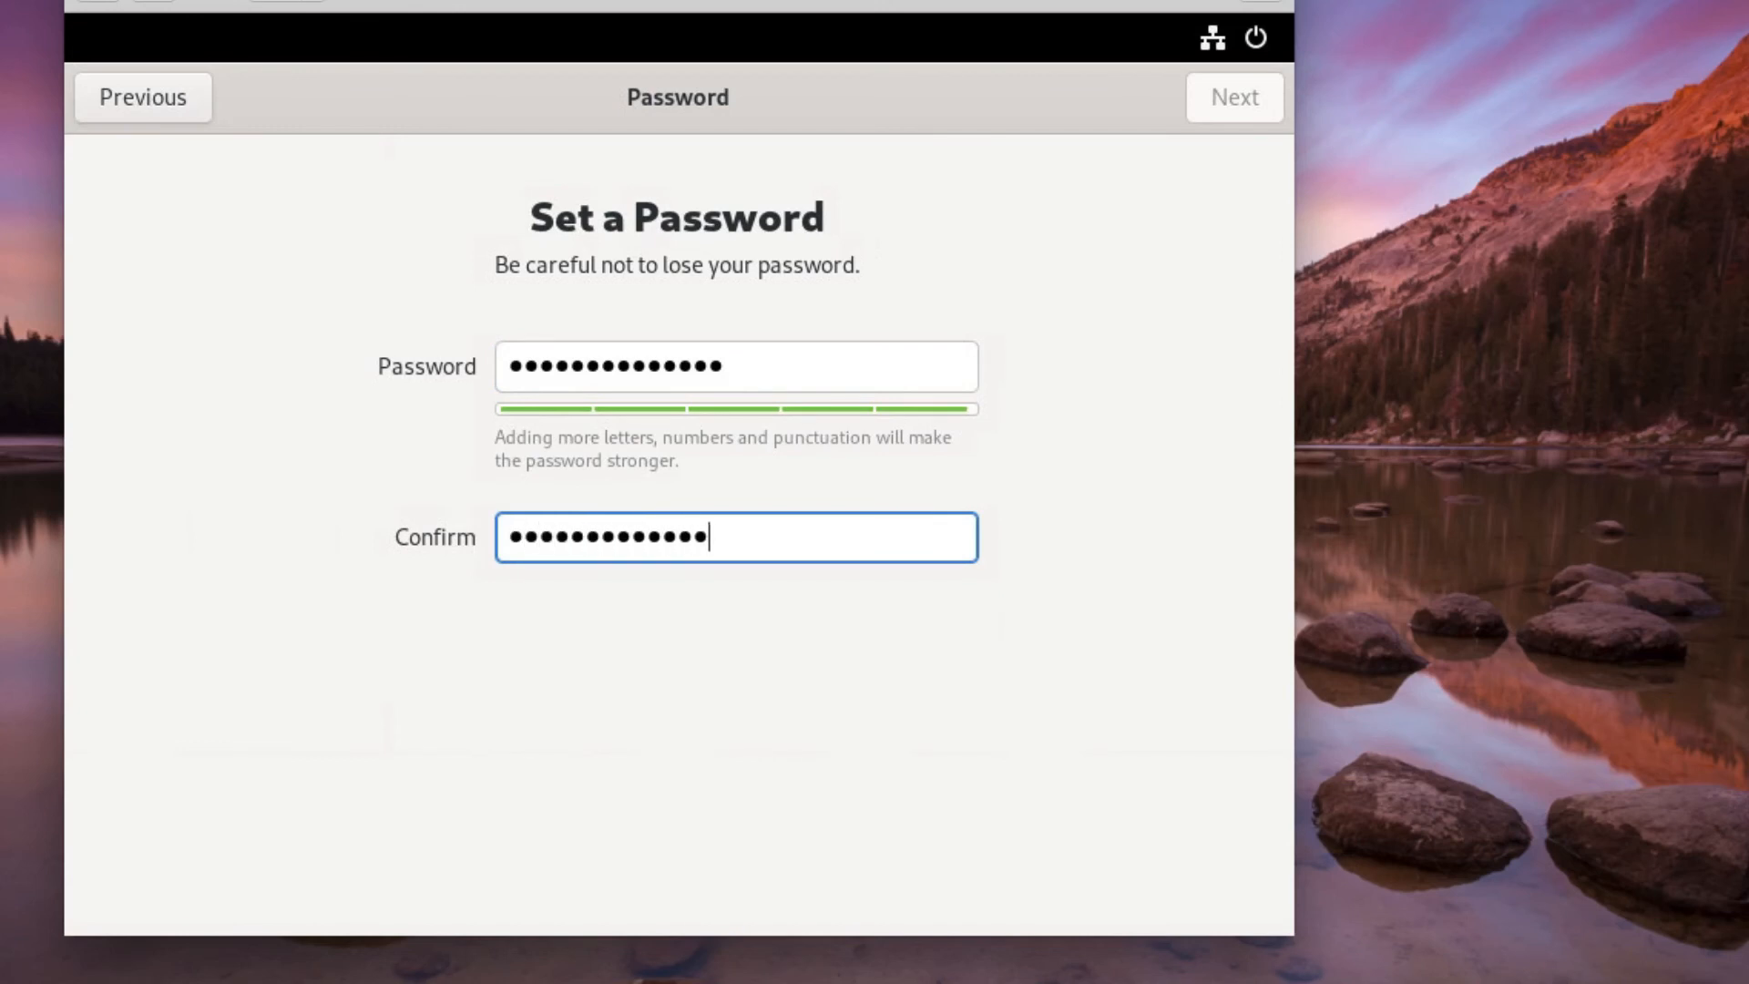
click(1225, 99)
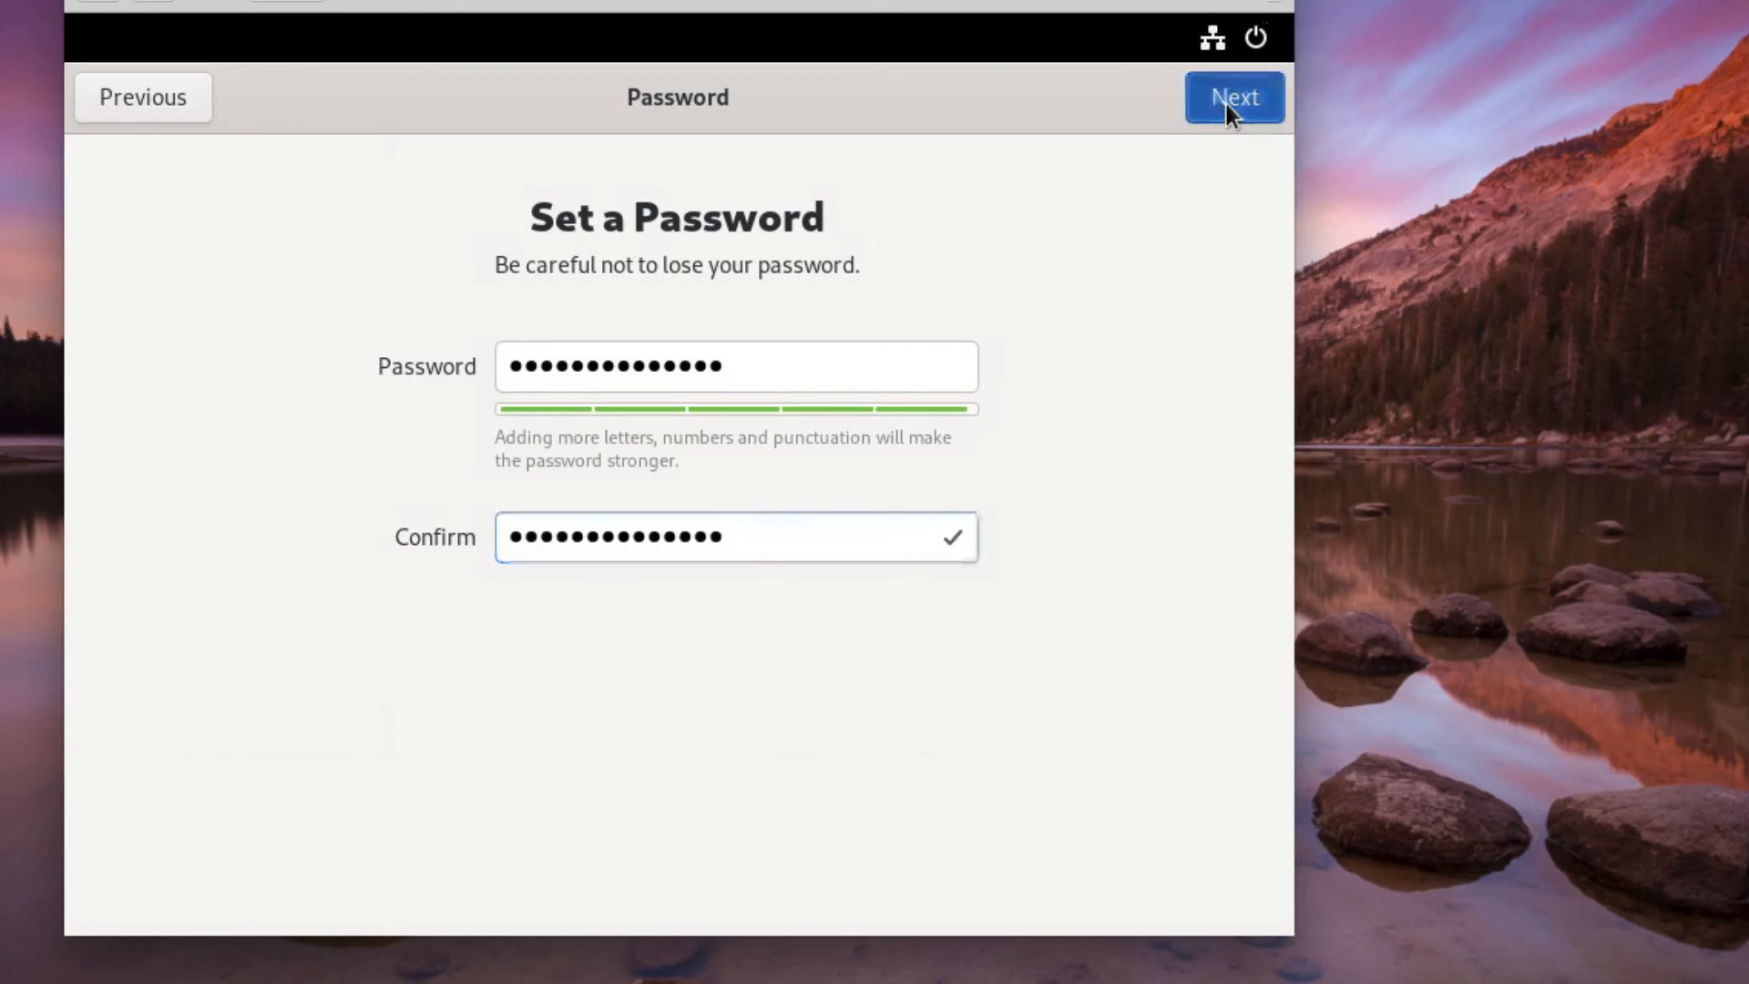
click(710, 712)
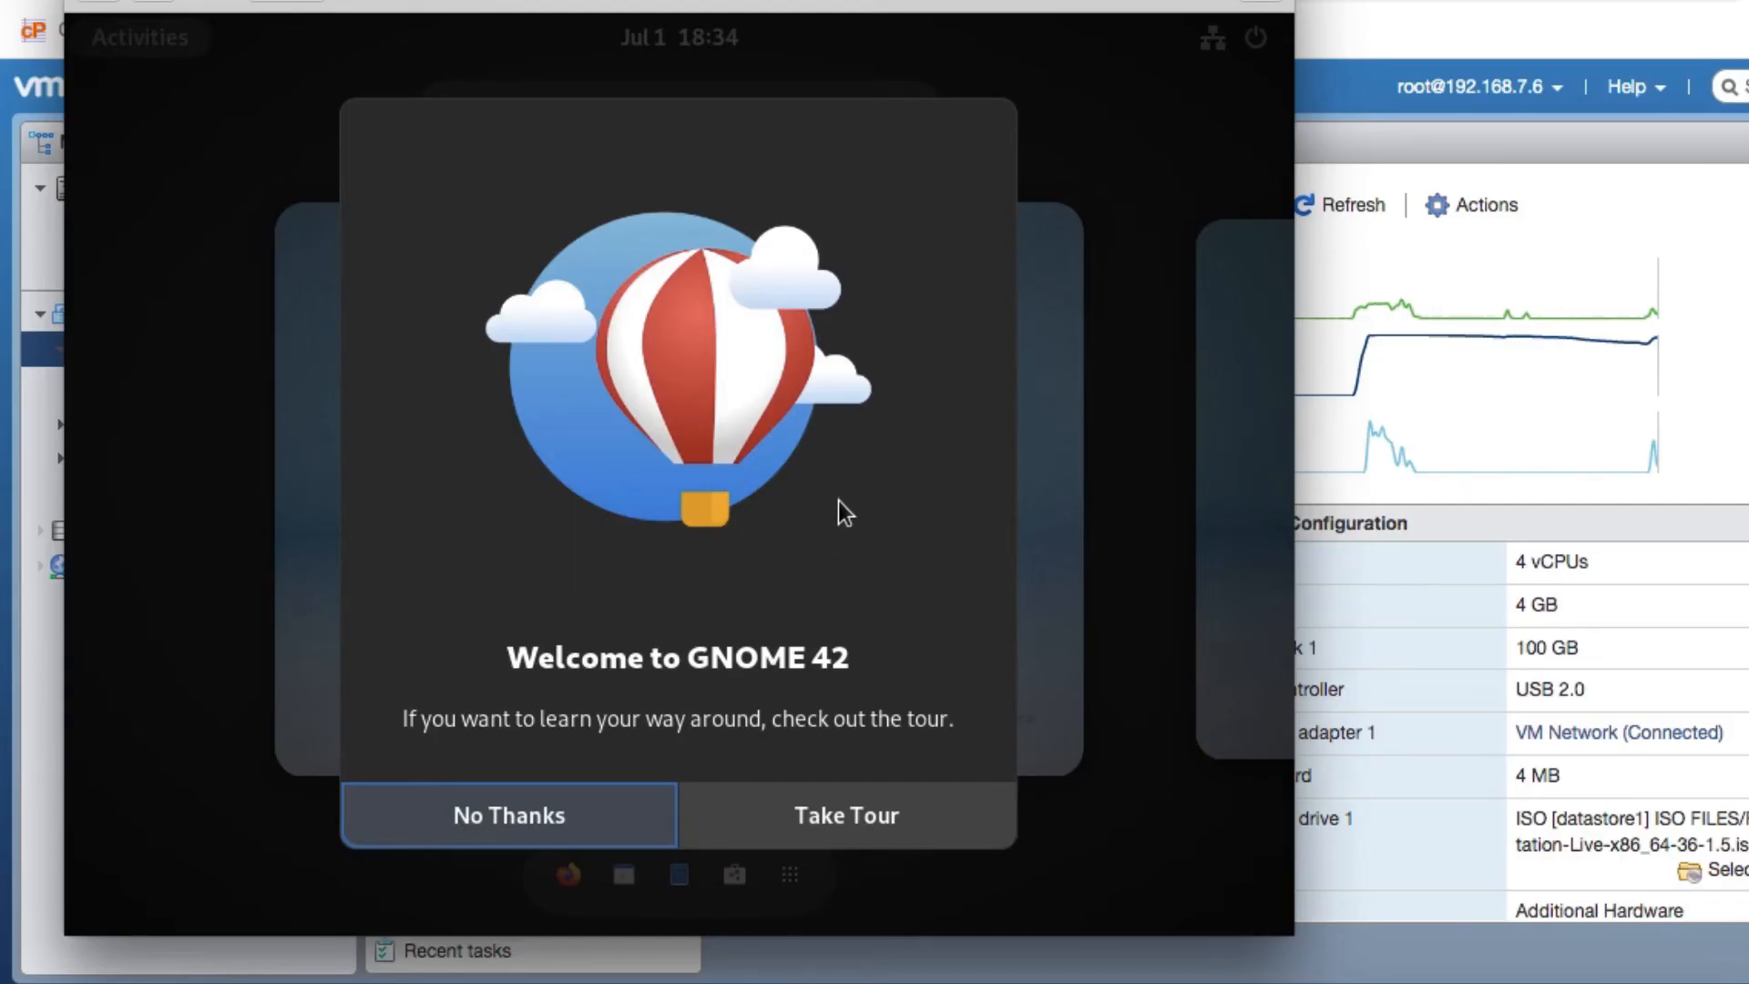
Decline the GNOME 42 welcome tour and leave the activities overview for the empty desktop
click(538, 808)
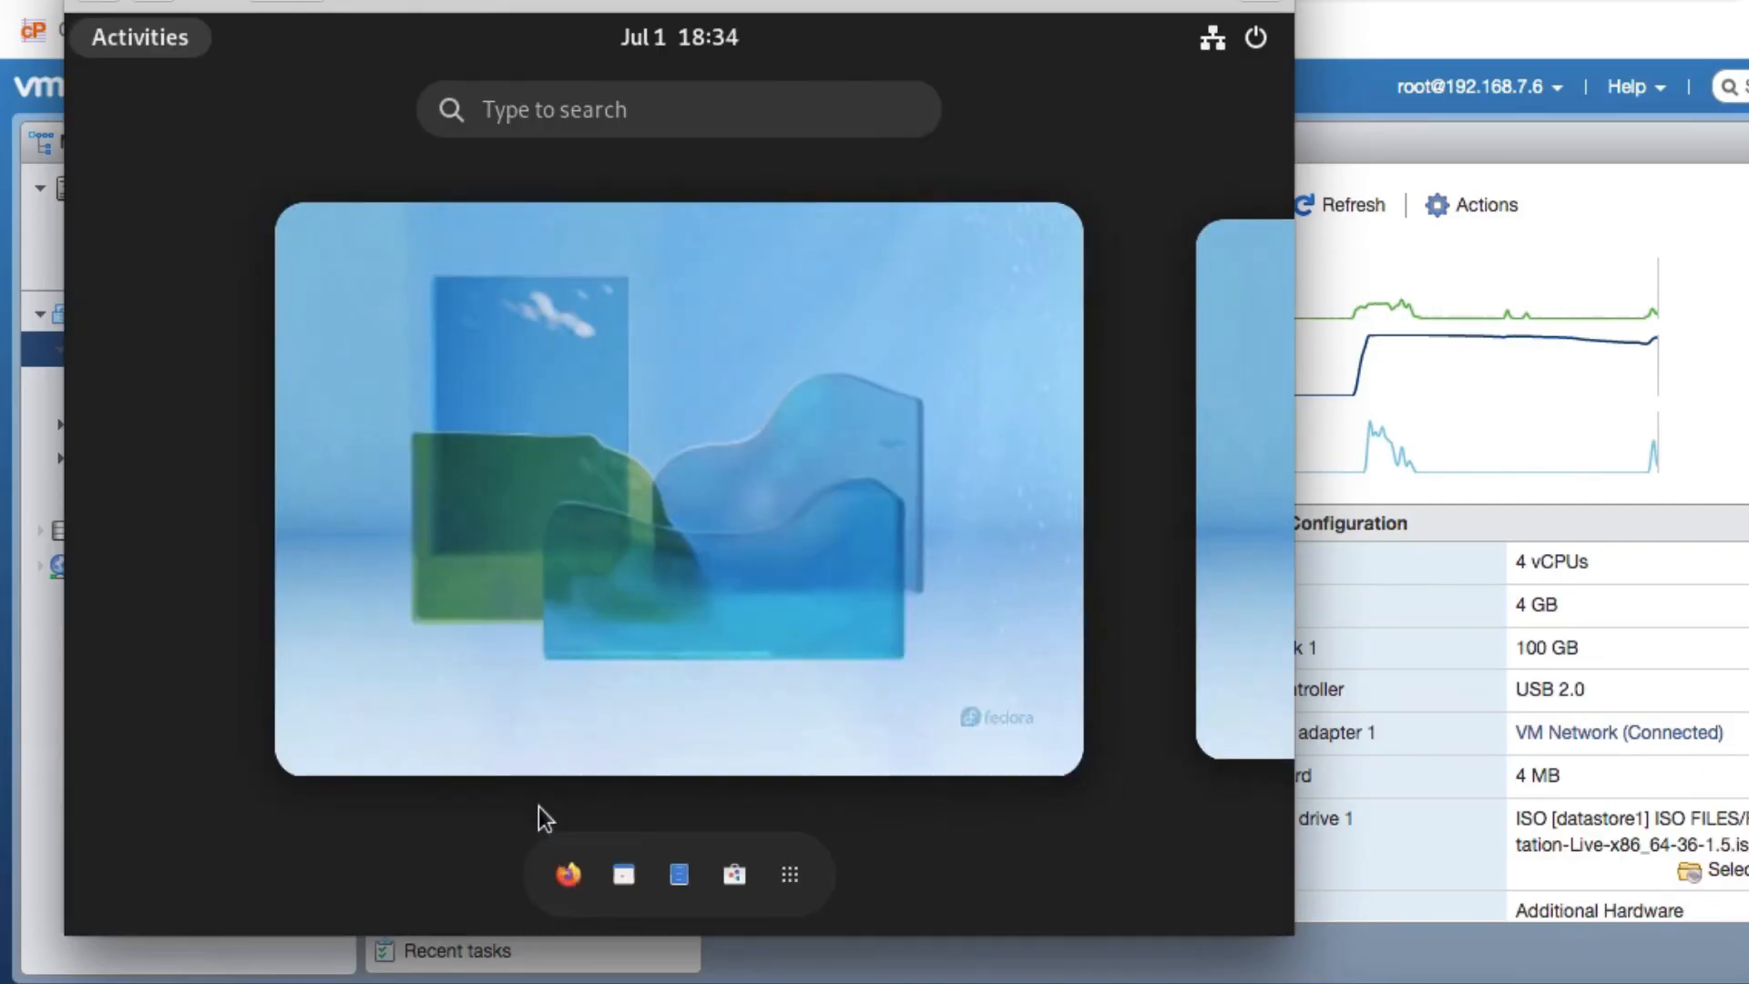
click(766, 400)
click(140, 37)
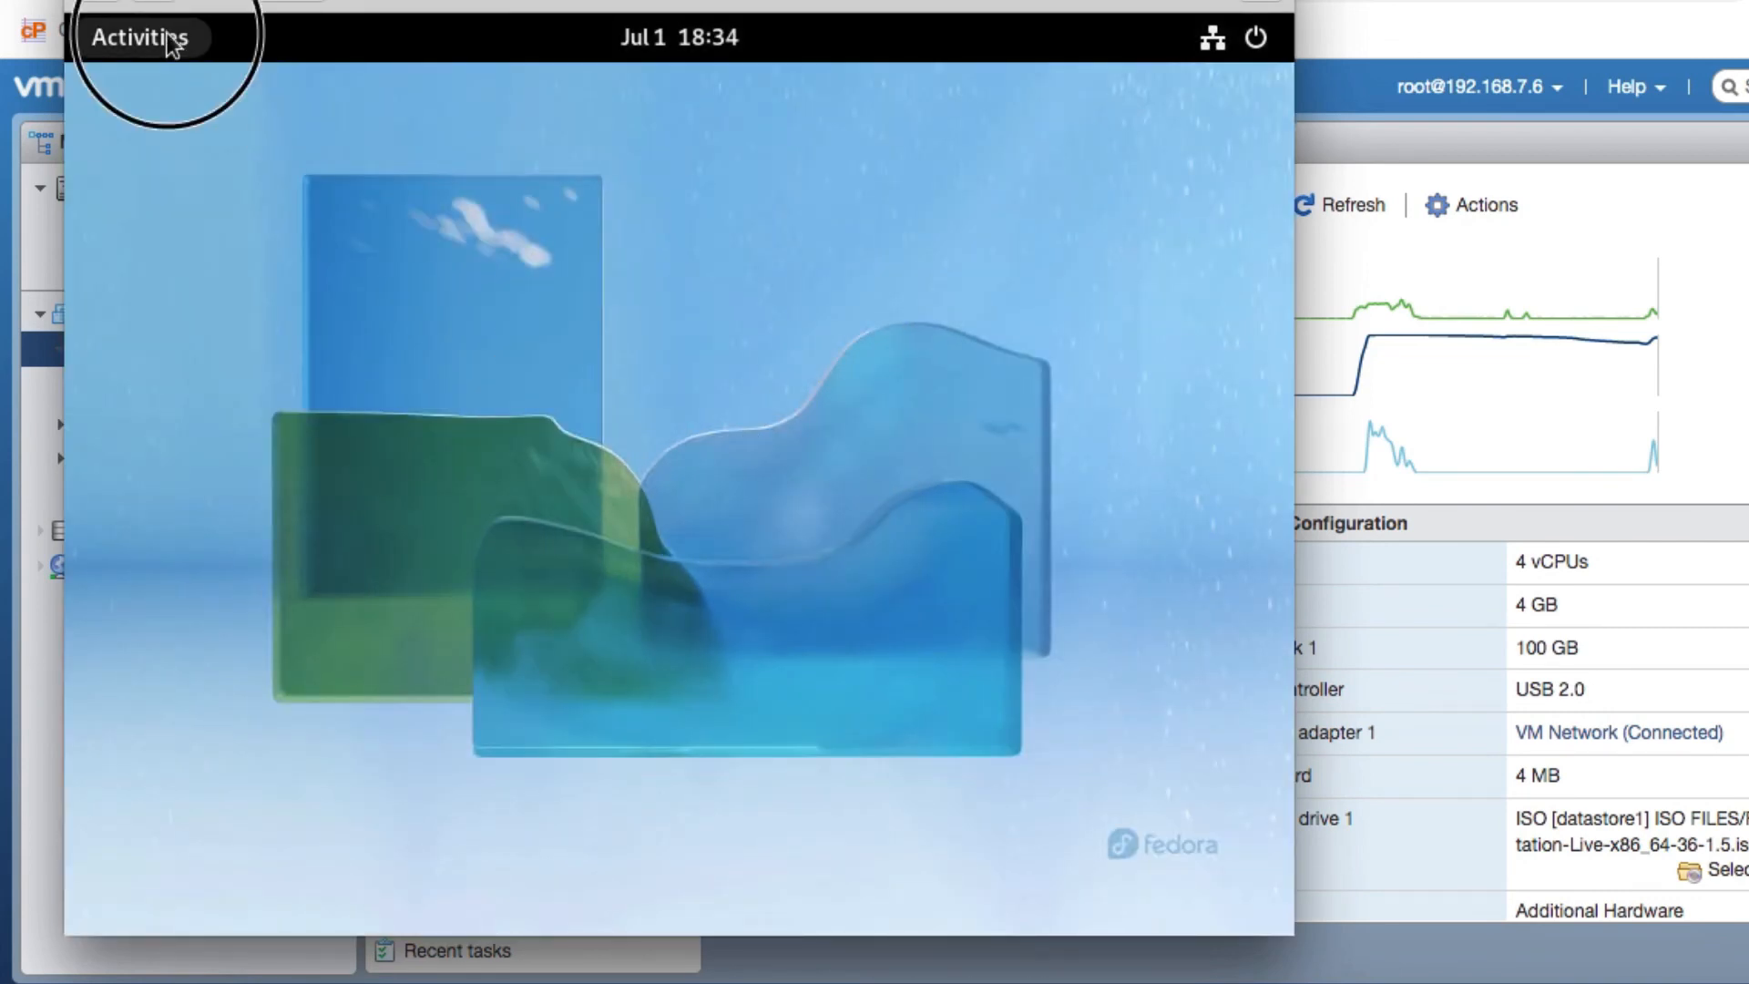
click(525, 423)
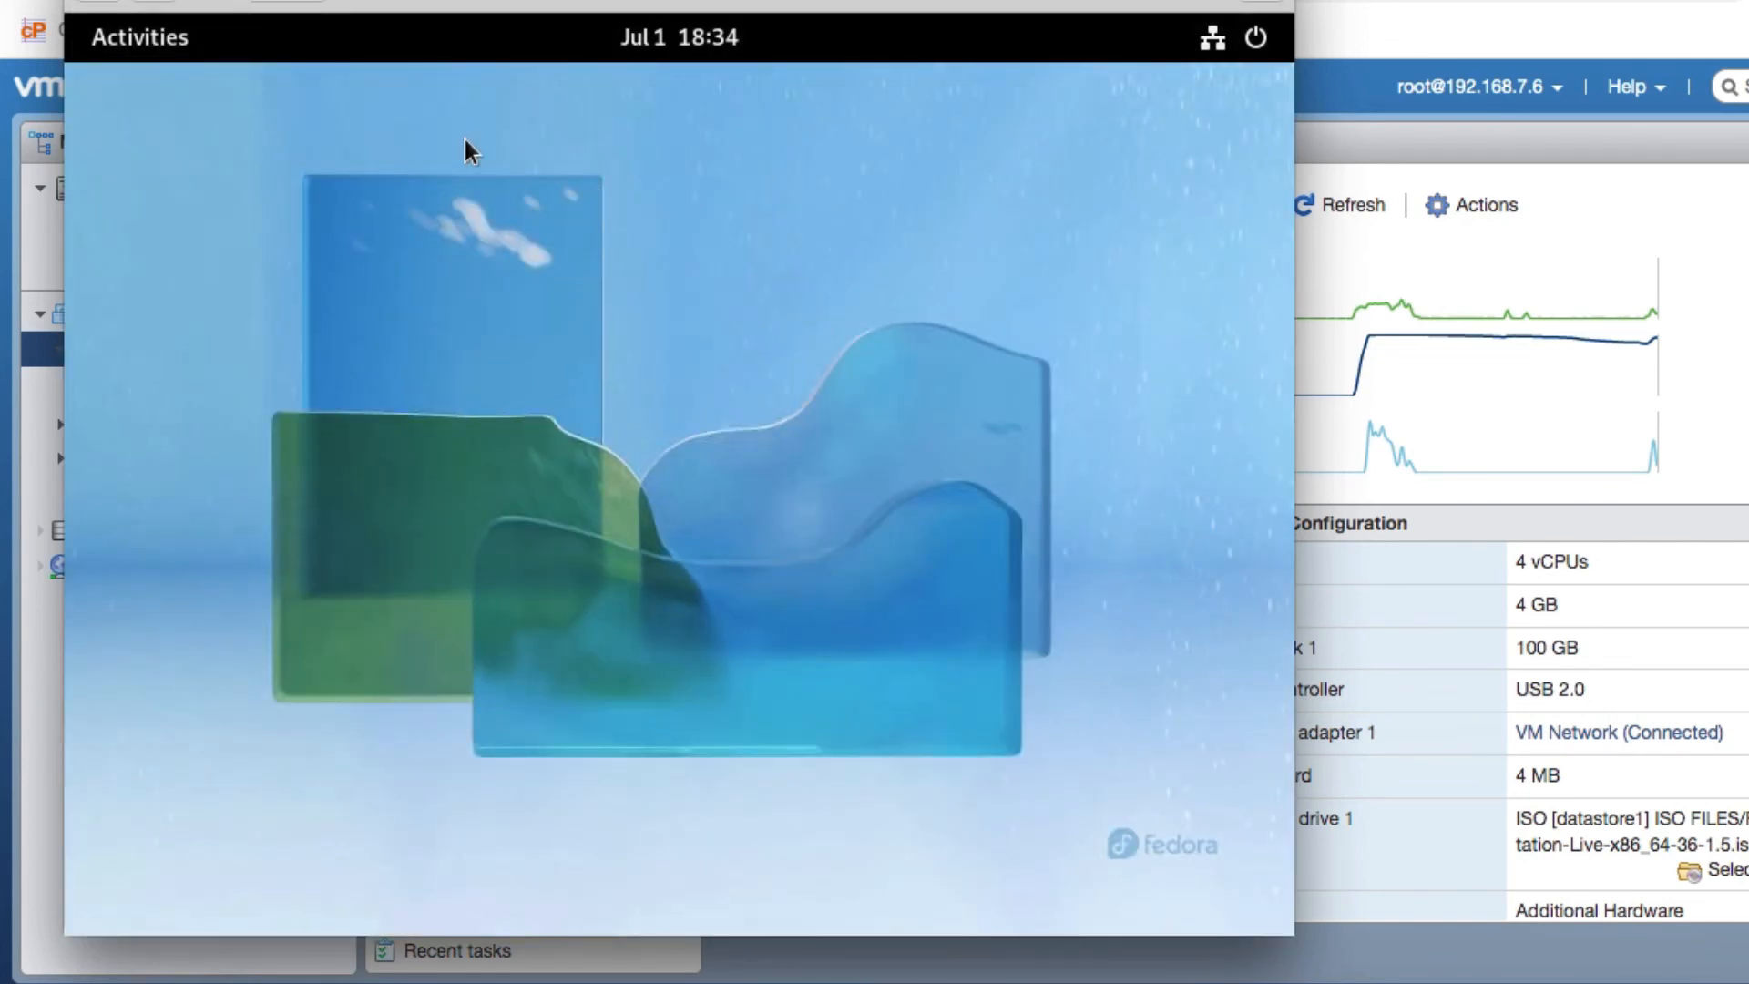
Search the installed applications for "ter" and open Terminal
click(177, 41)
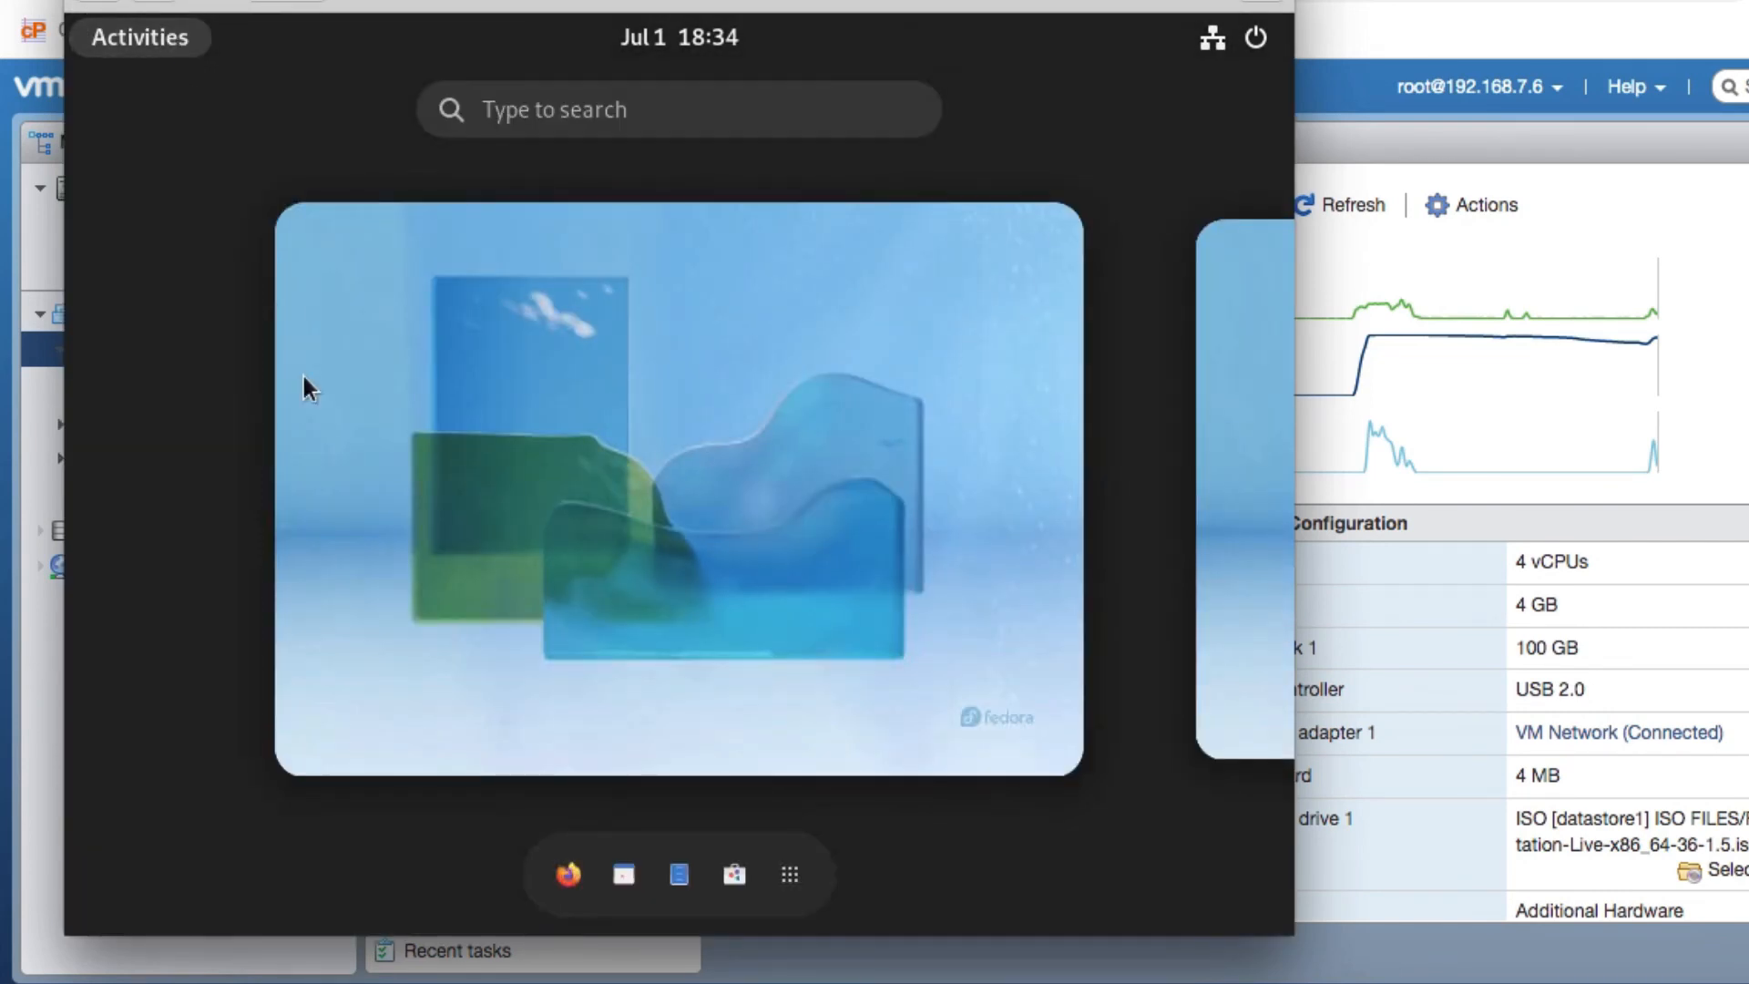
click(780, 871)
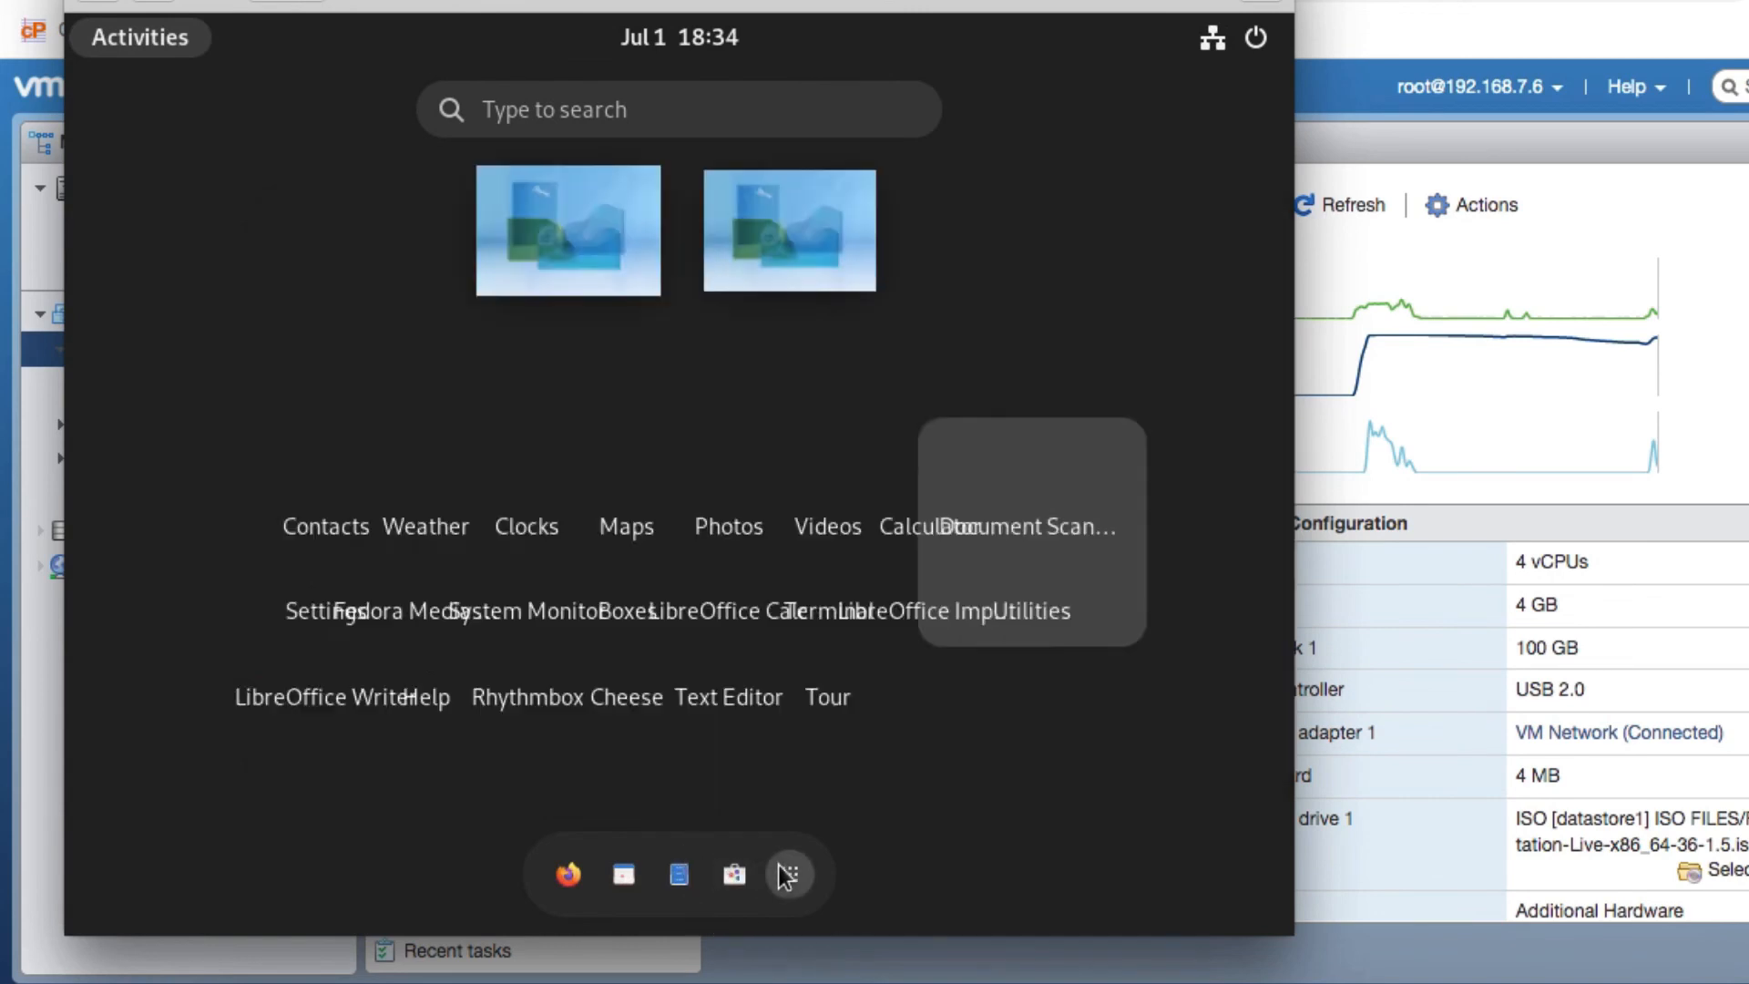
click(565, 110)
text(ter)
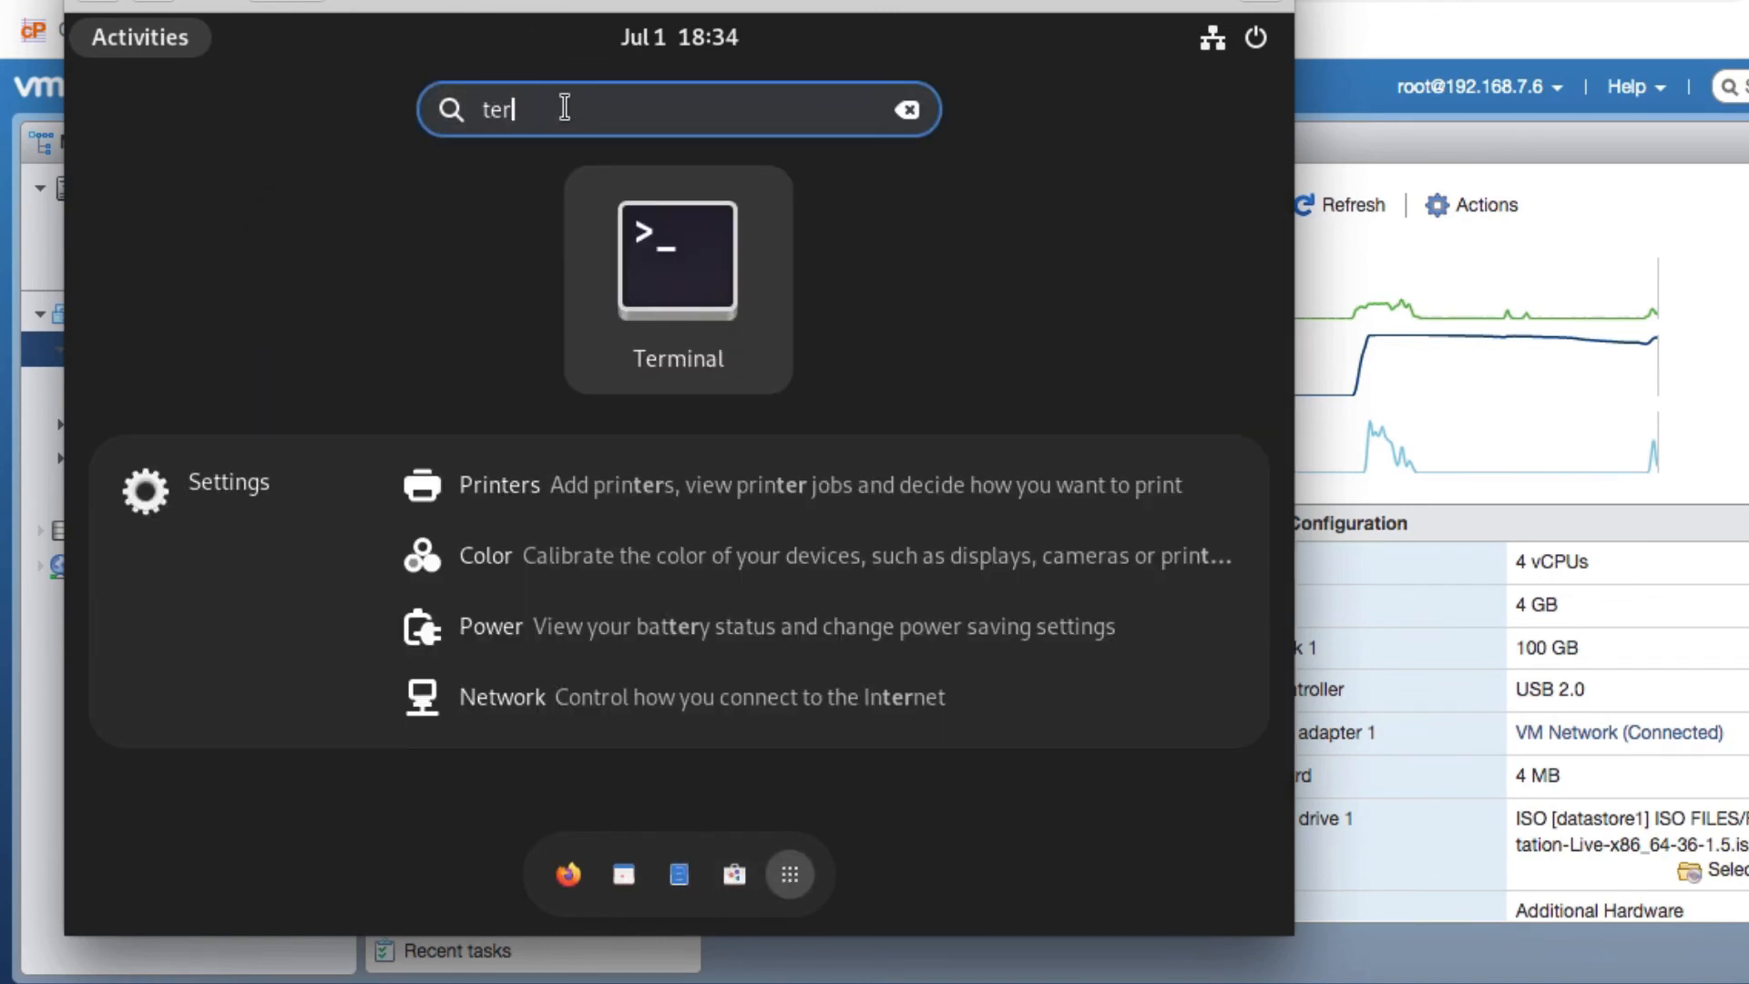
click(646, 236)
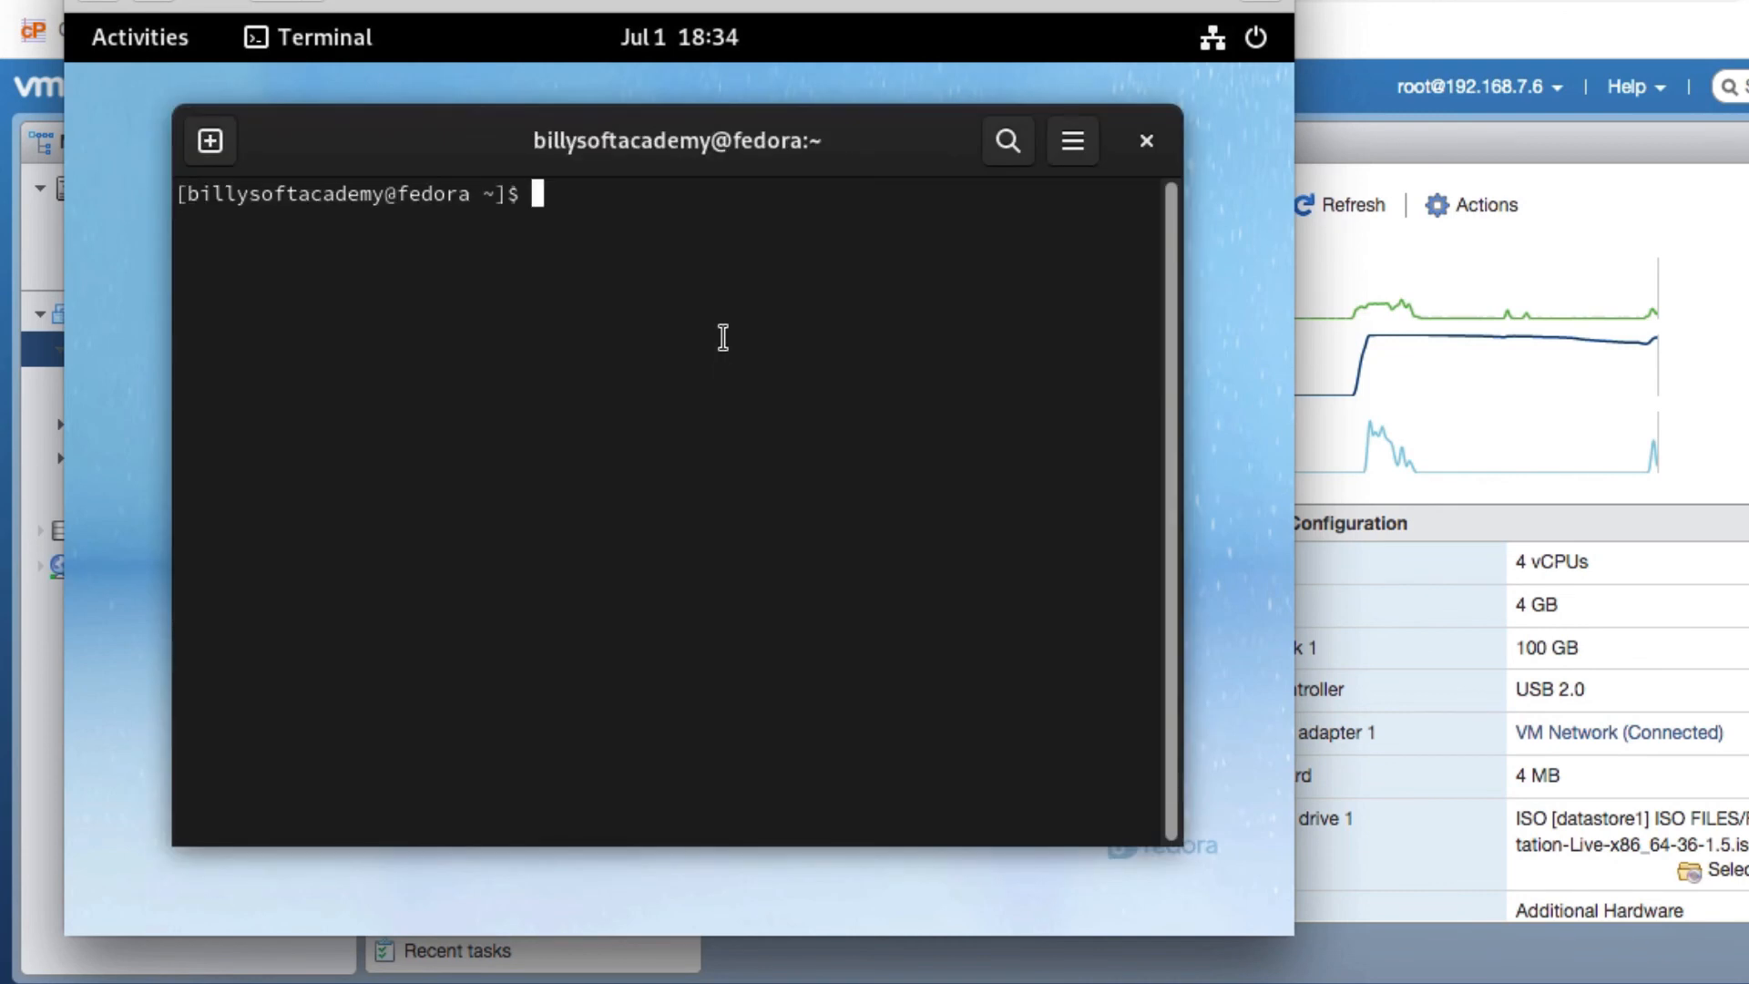
Check the network interfaces with ifconfig and clear the terminal output
text(ifconfig)
key(Return)
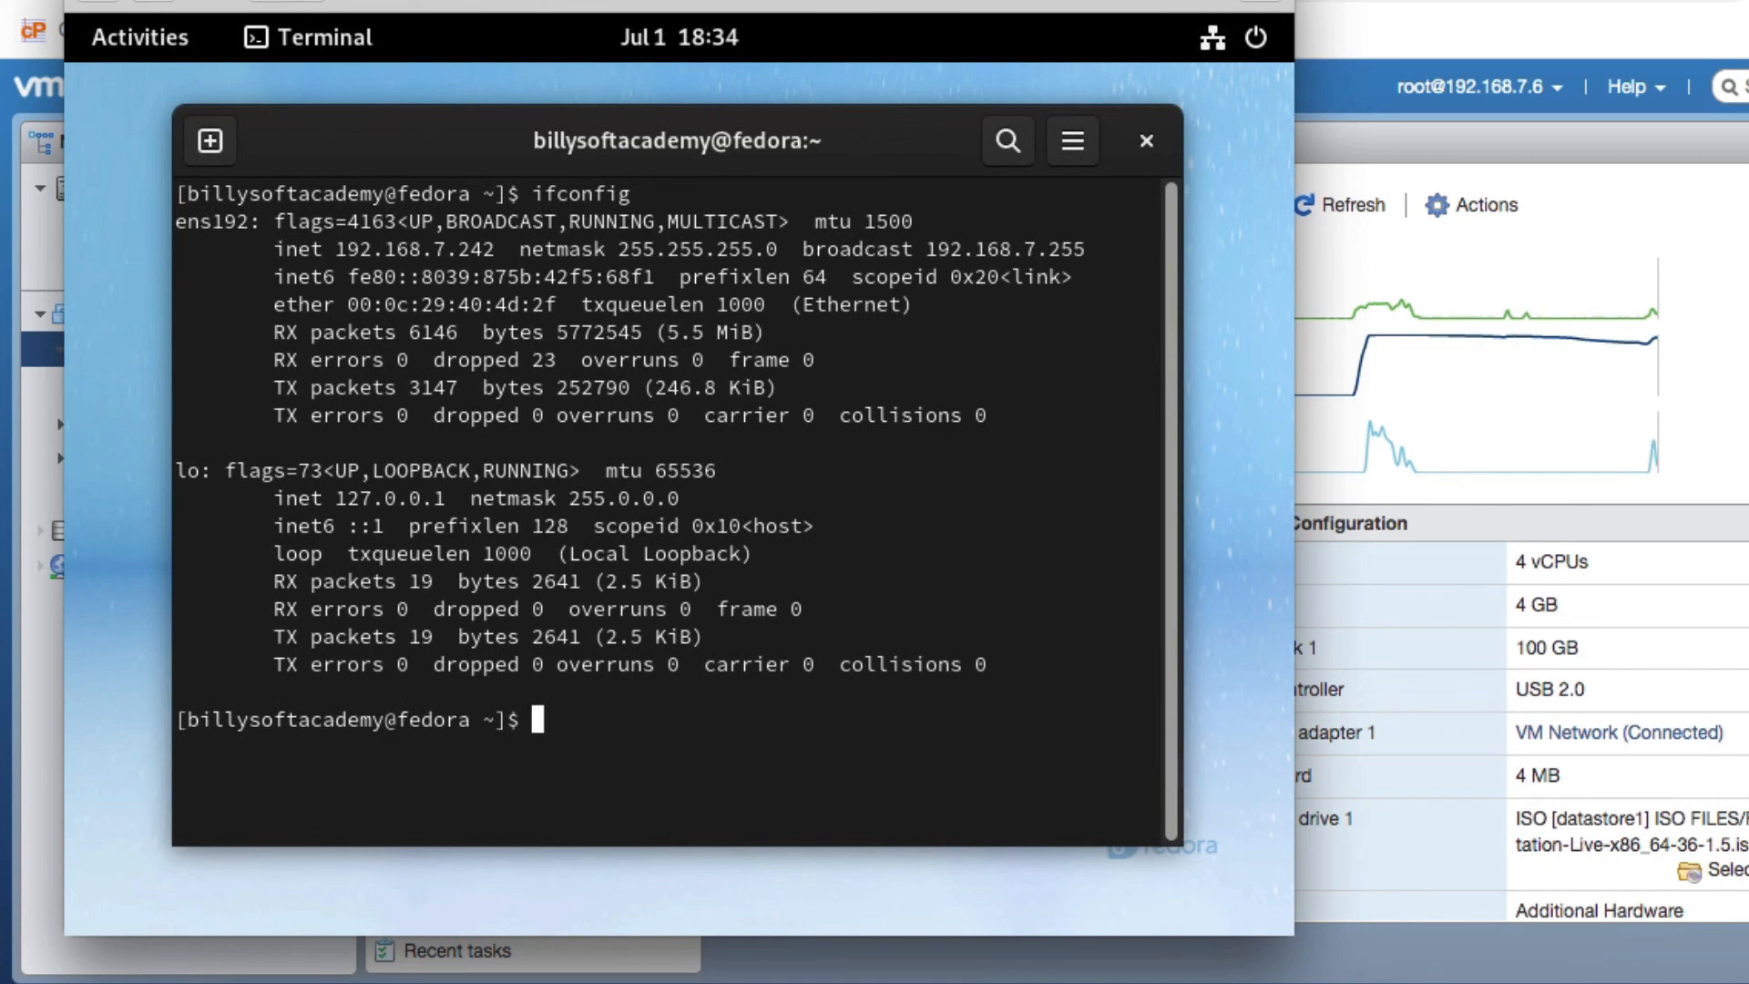
text(clear)
key(Return)
key(Return)
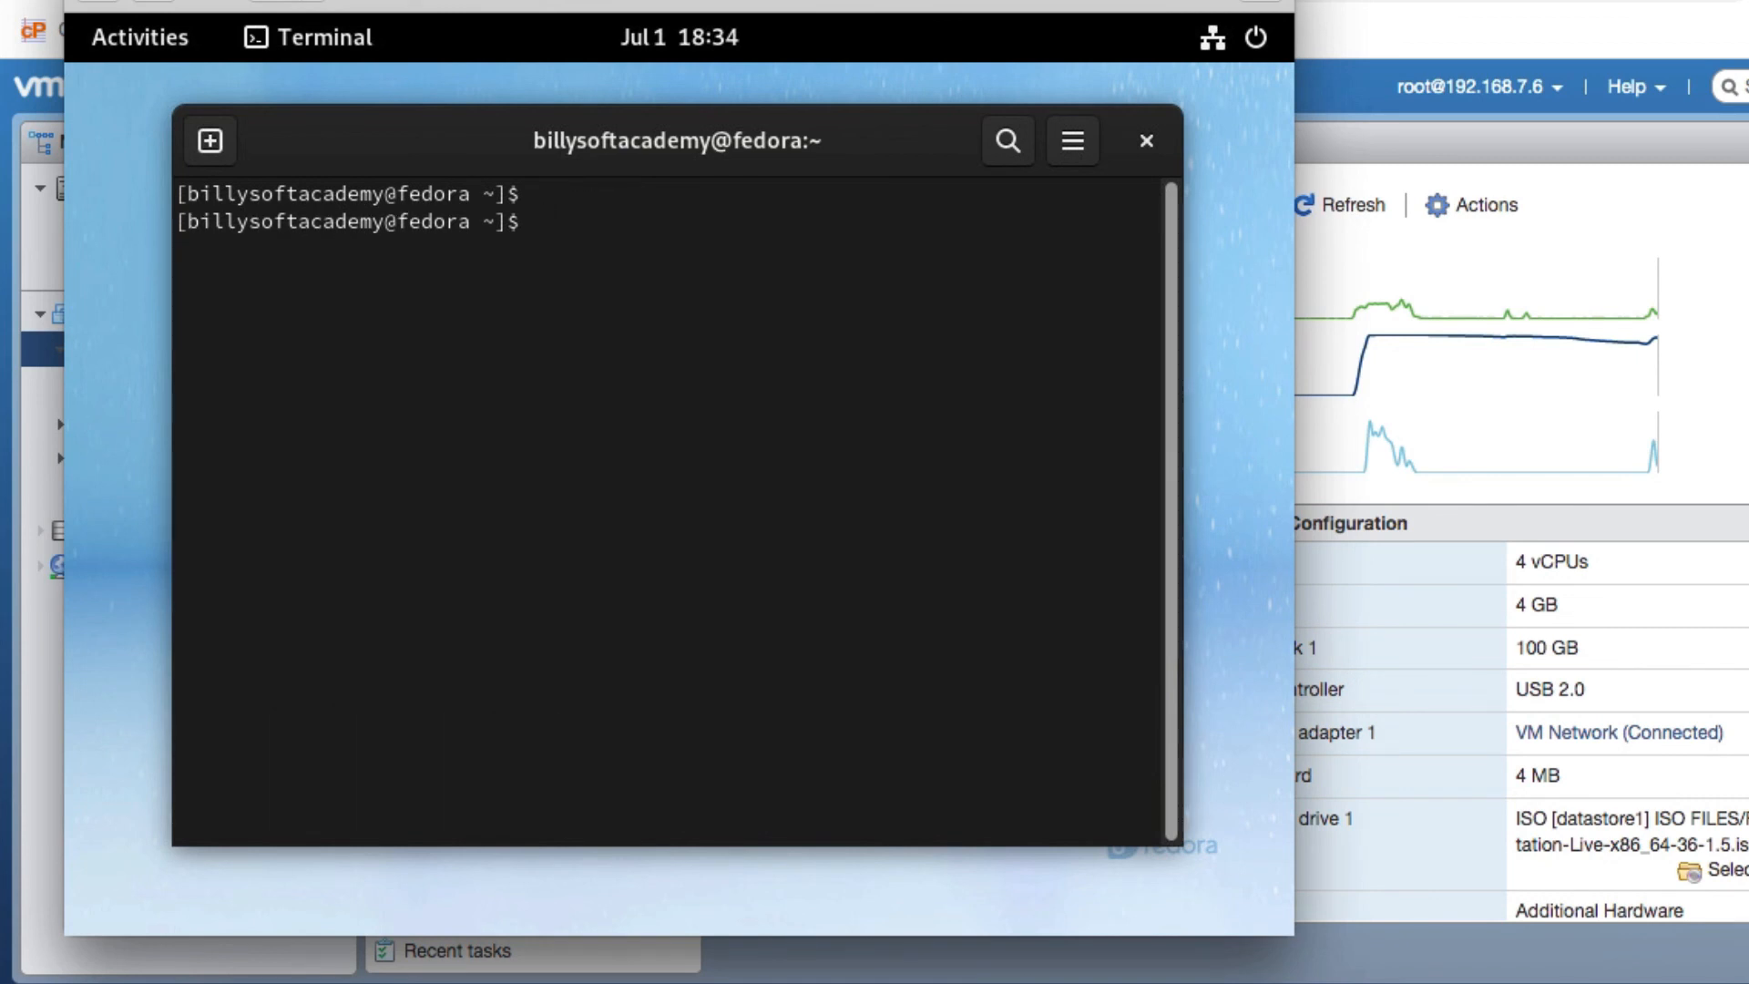
Start a system package update with yum update, using sudo and authenticating with the account password
text(yum update)
key(Return)
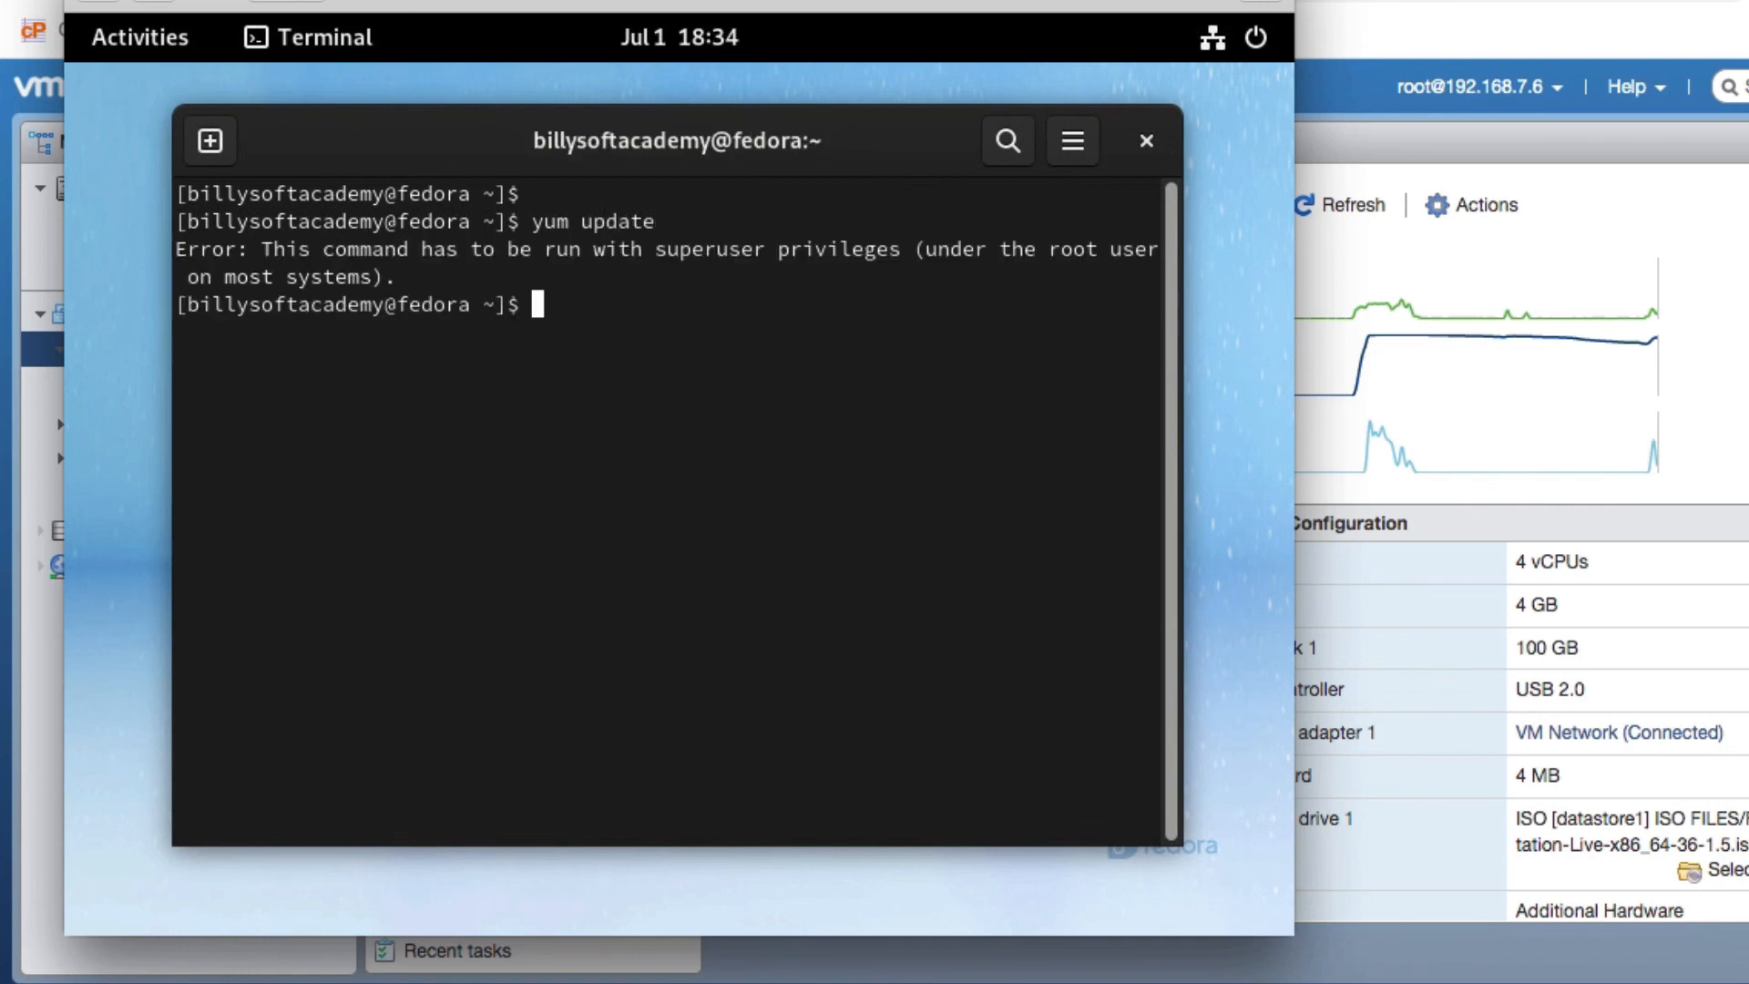
text(sudo yum update)
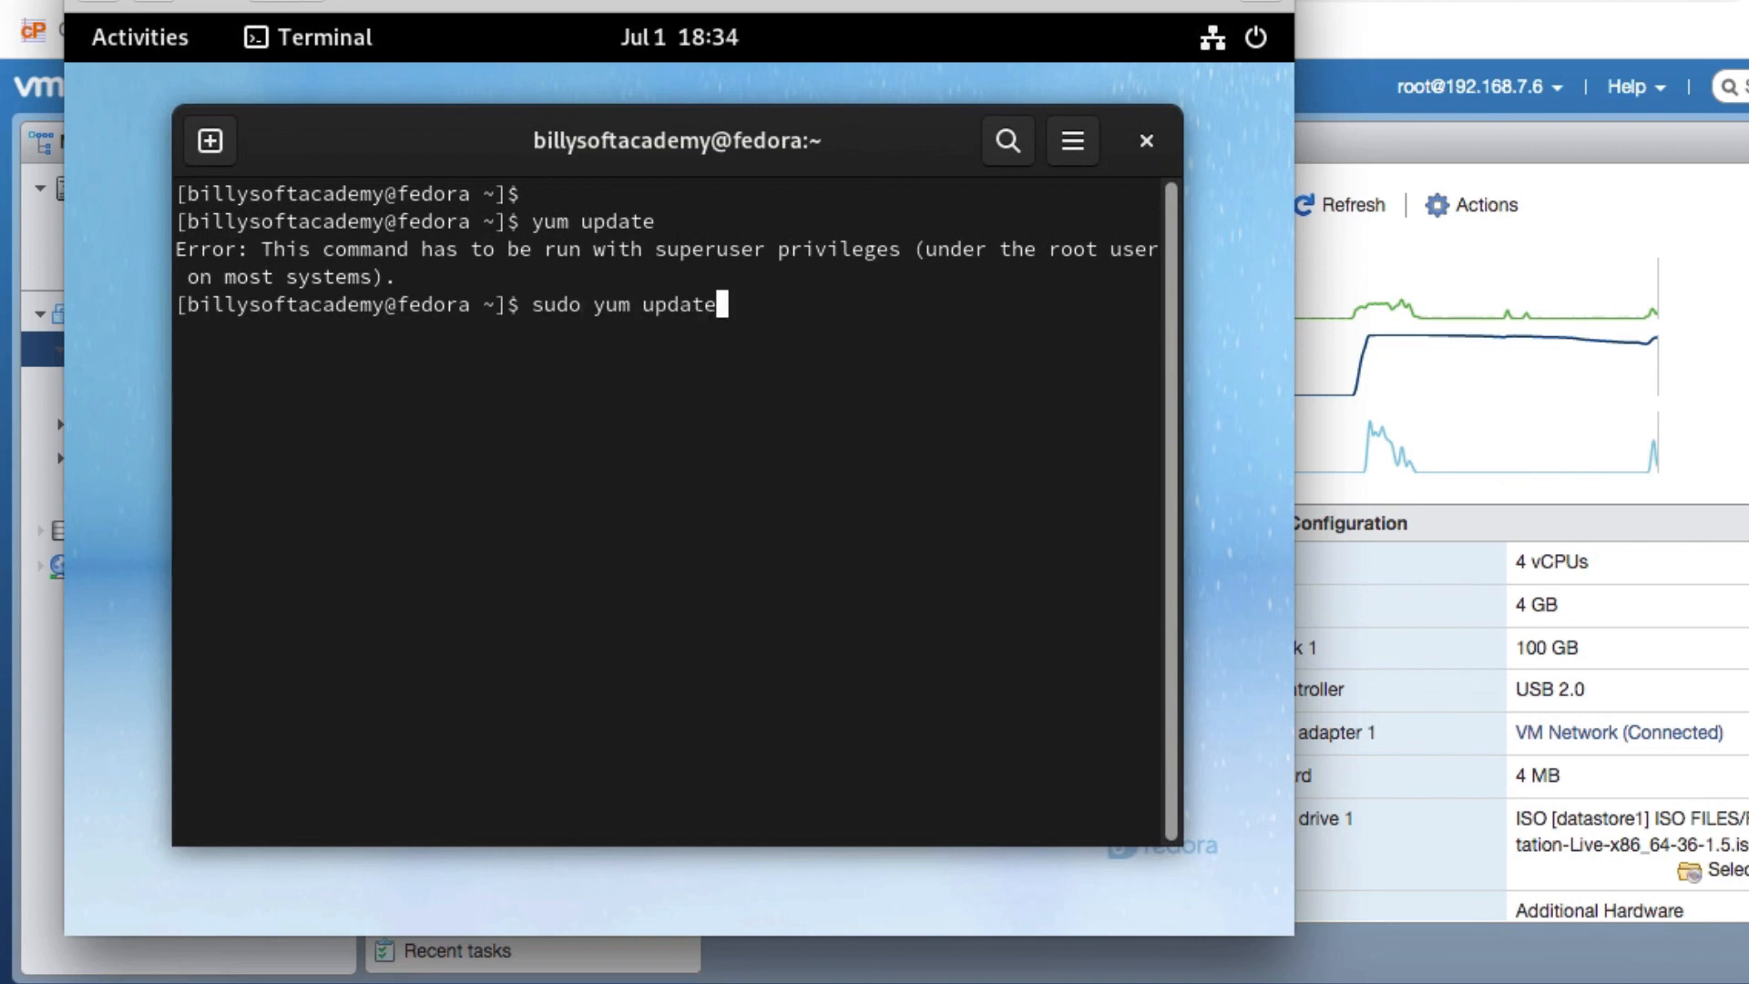
key(Return)
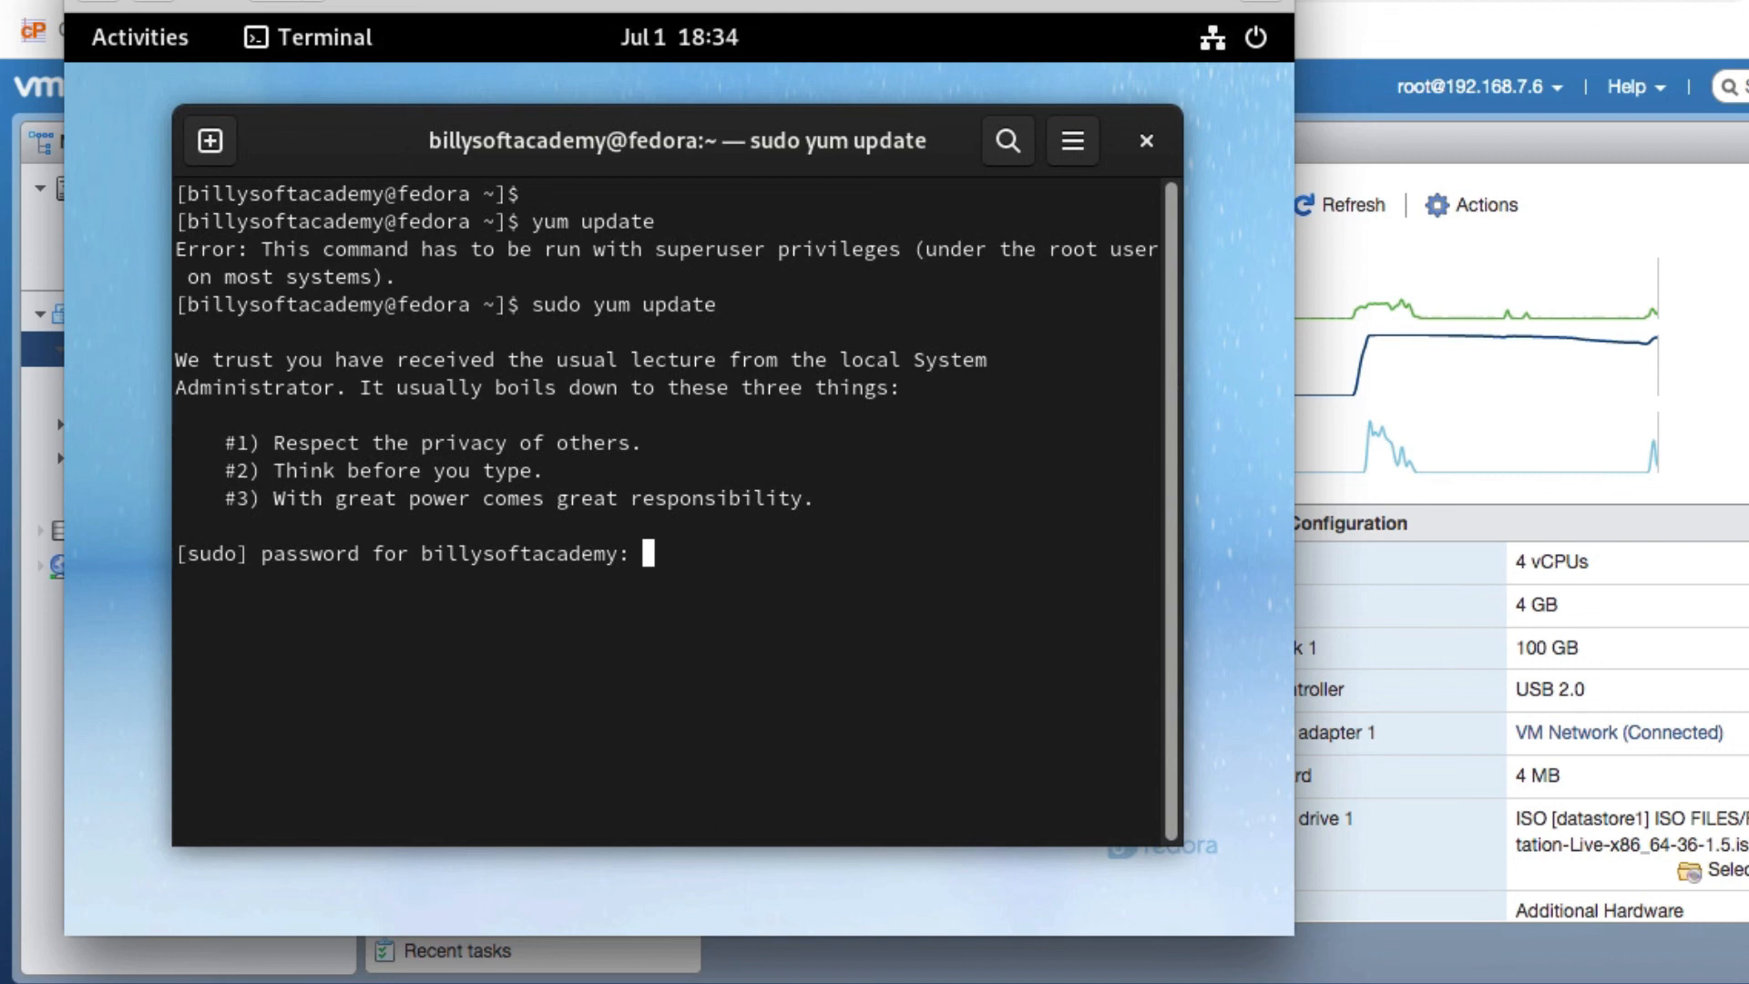
key(Return)
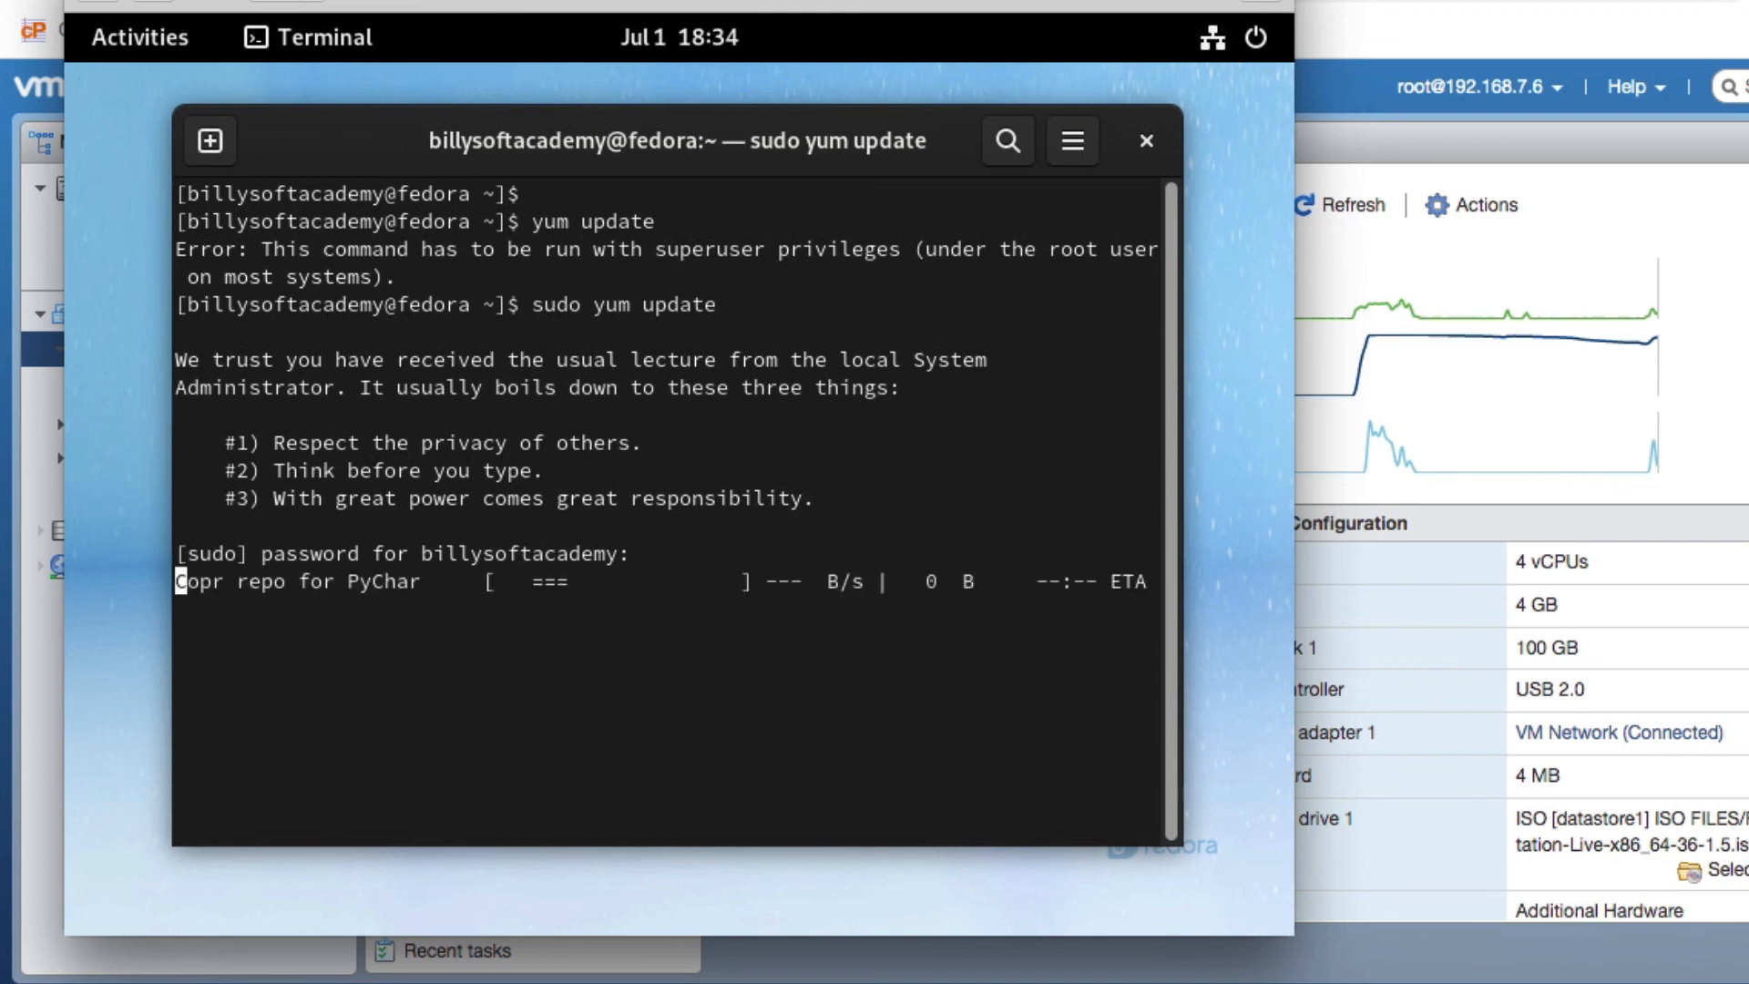